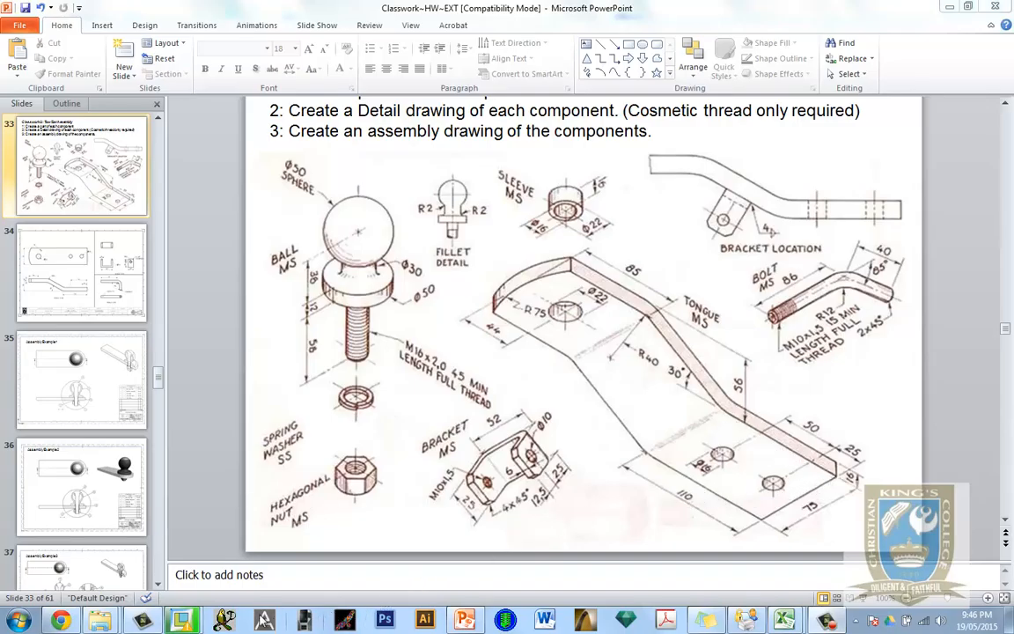
Switch to Creo Parametric and create a new solid part named towbar using the start-part-template.
{"action": "mouse_move", "coordinate": [190, 618]}
{"action": "left_click", "coordinate": [297, 554]}
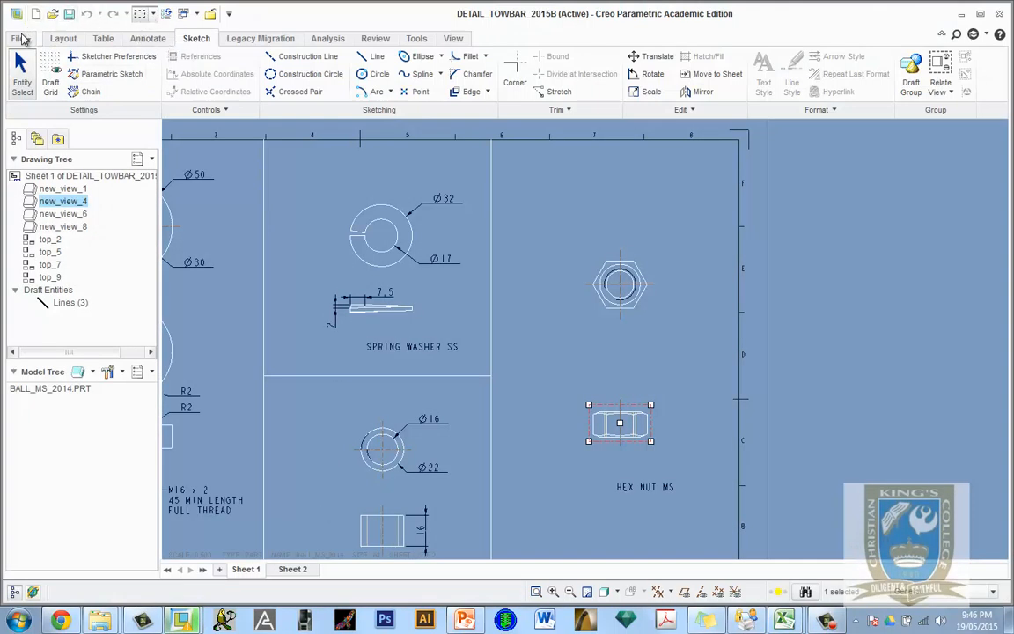
{"action": "left_click", "coordinate": [19, 39]}
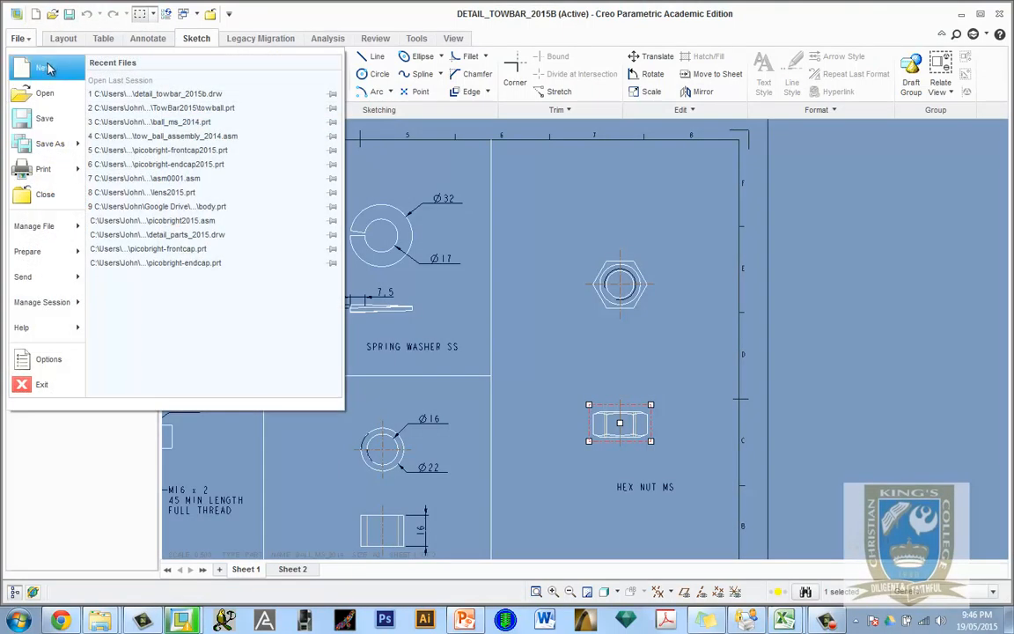
{"action": "left_click", "coordinate": [42, 64]}
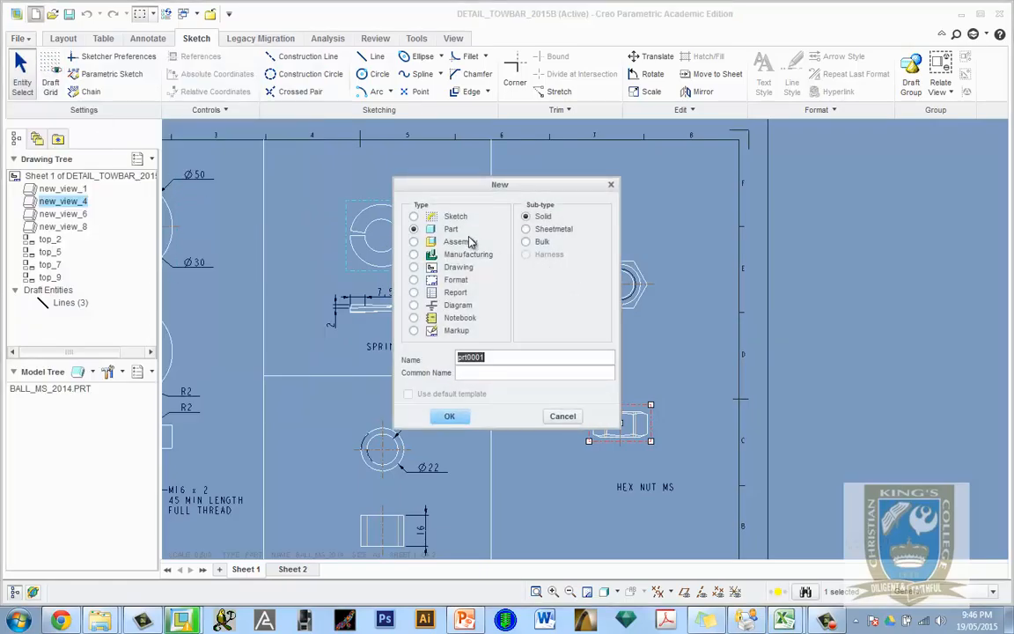
{"action": "type", "text": "towbar"}
{"action": "left_click", "coordinate": [447, 417]}
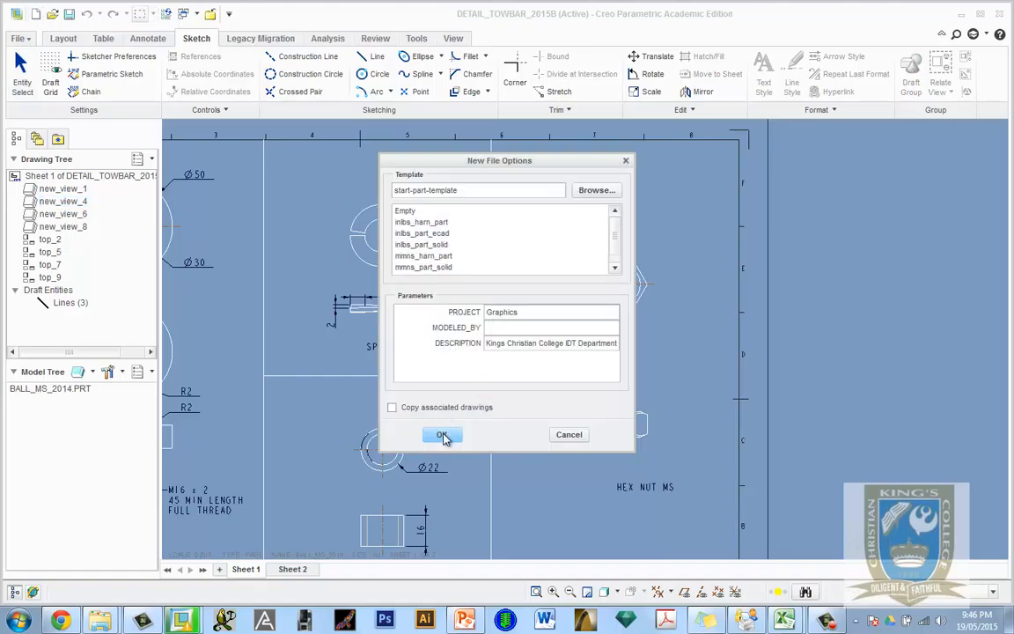
{"action": "left_click", "coordinate": [444, 435]}
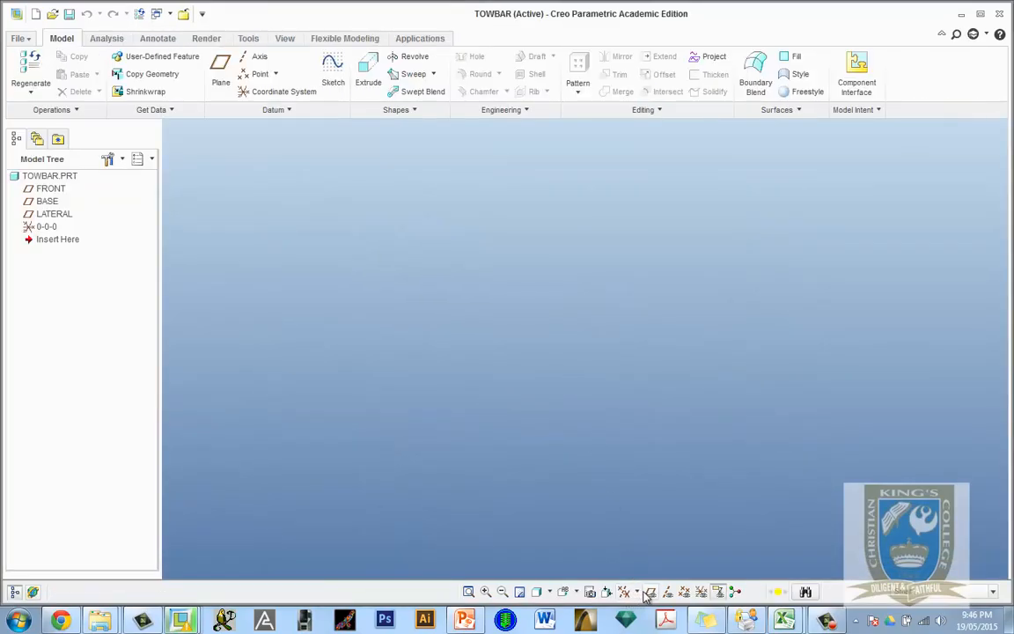
Display the datum planes and start a sketch on the LATERAL plane.
{"action": "left_click", "coordinate": [651, 591]}
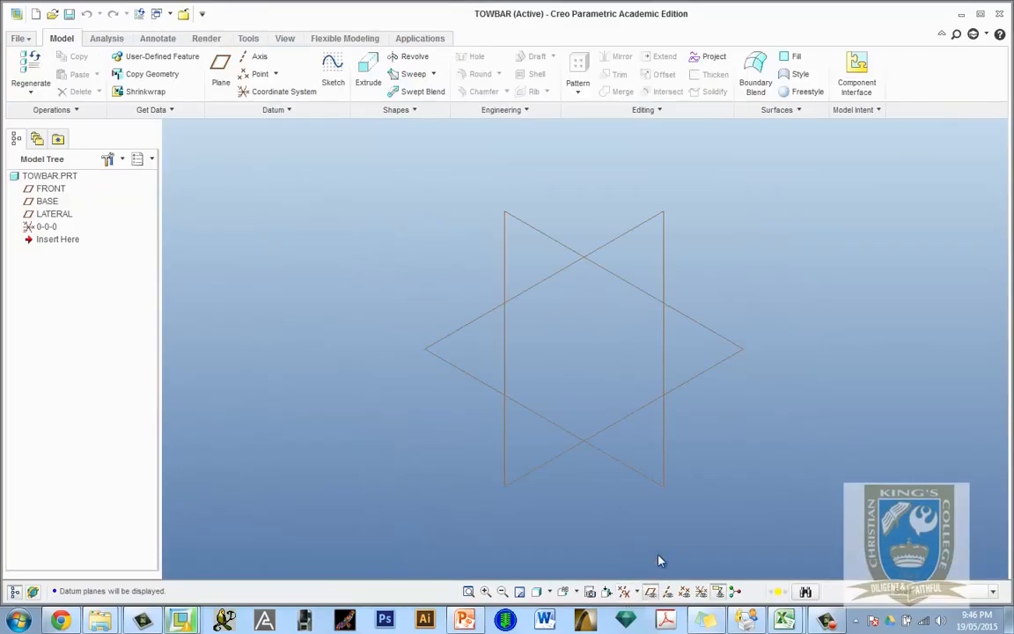
{"action": "left_click", "coordinate": [624, 240]}
{"action": "left_click", "coordinate": [333, 67]}
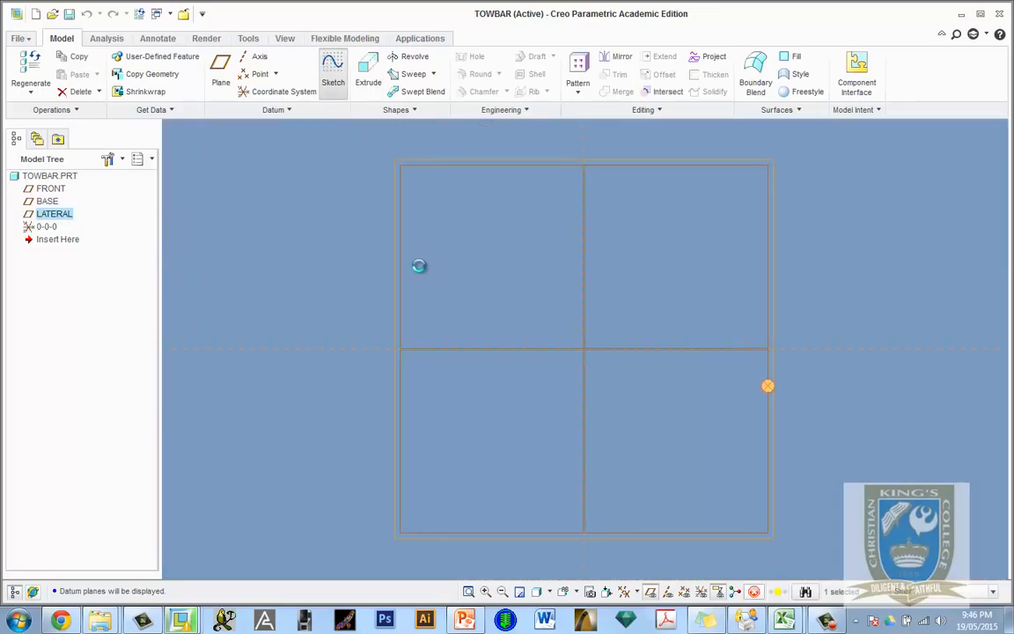
Sketch a horizontal line from the origin along the positive horizontal reference and delete the slanted segment joined to its end.
{"action": "left_click", "coordinate": [304, 56]}
{"action": "left_click", "coordinate": [617, 224]}
{"action": "left_click", "coordinate": [709, 345]}
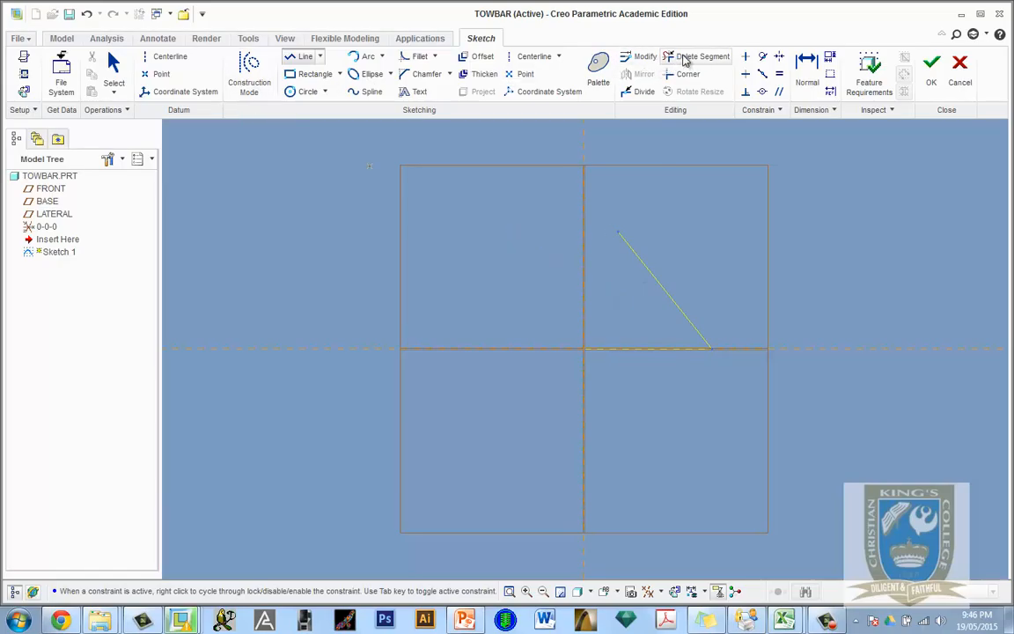
{"action": "left_click", "coordinate": [695, 57]}
{"action": "left_click", "coordinate": [634, 247]}
{"action": "left_click", "coordinate": [113, 64]}
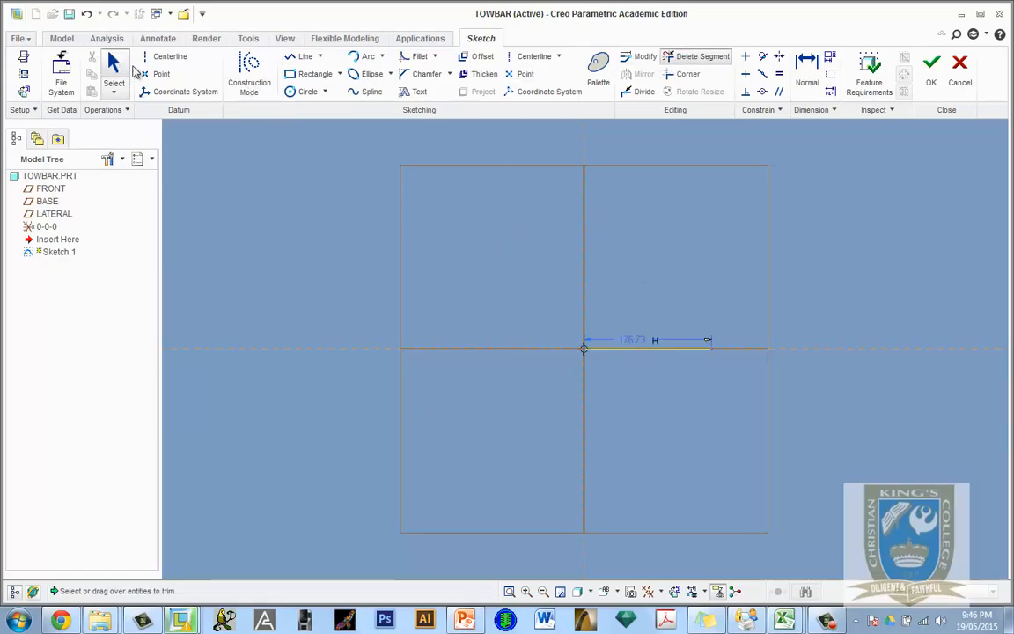
Set the horizontal line's length to 110 mm.
{"action": "double_click", "coordinate": [632, 340]}
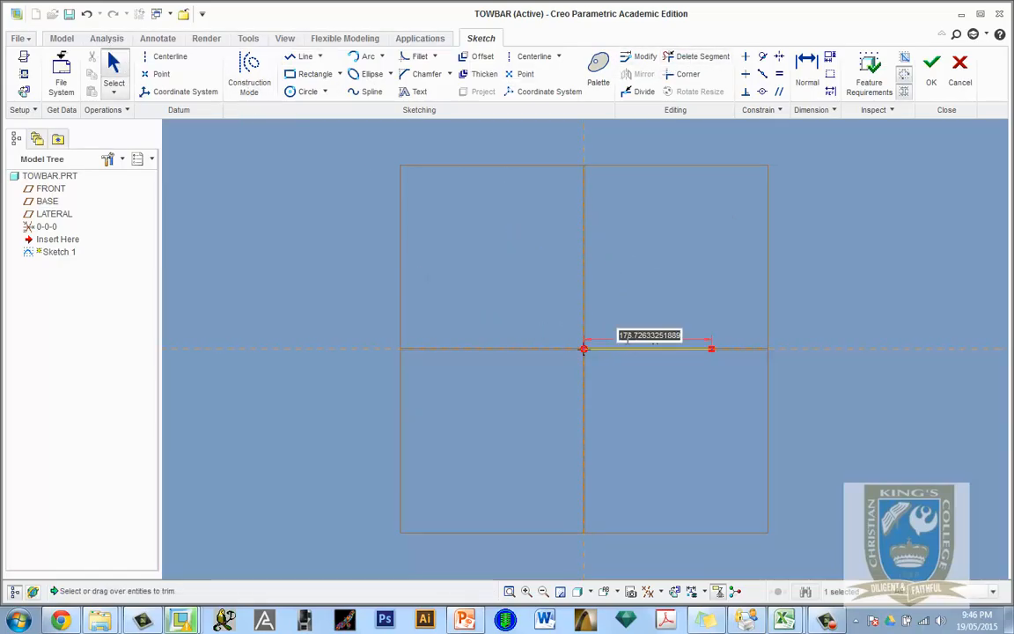
{"action": "type", "text": "110"}
{"action": "key", "text": "Return"}
{"action": "scroll", "coordinate": [674, 482], "scroll_direction": "down", "scroll_amount": 5}
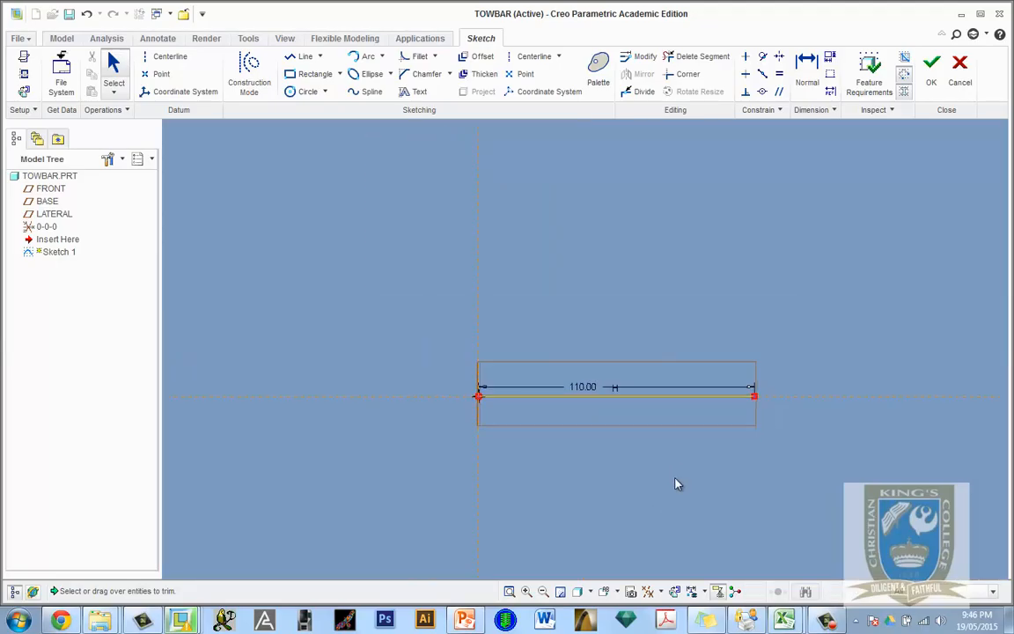
Check the tongue drawing in PowerPoint, return to the TOWBAR sketch and draw a line sloping up-left from the origin, about 72 mm high.
{"action": "left_click", "coordinate": [464, 620]}
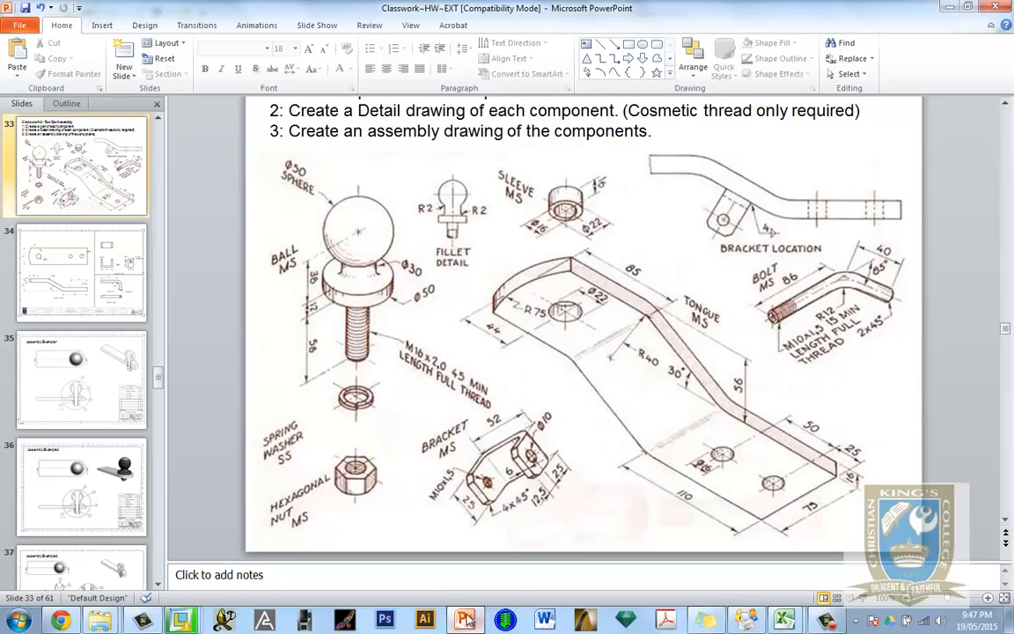
{"action": "mouse_move", "coordinate": [190, 620]}
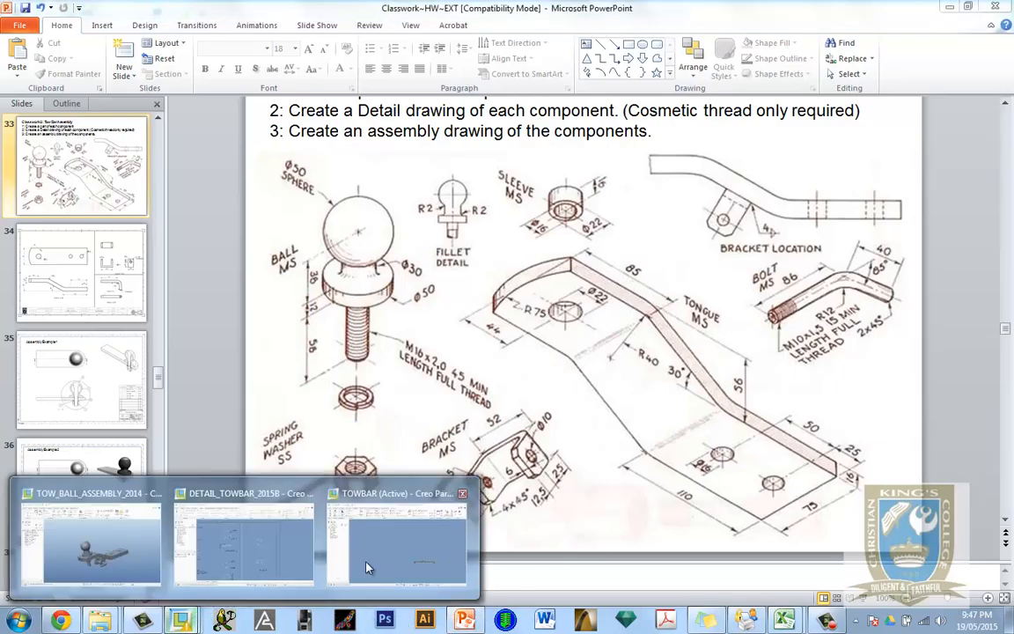
{"action": "left_click", "coordinate": [370, 554]}
{"action": "left_click", "coordinate": [299, 56]}
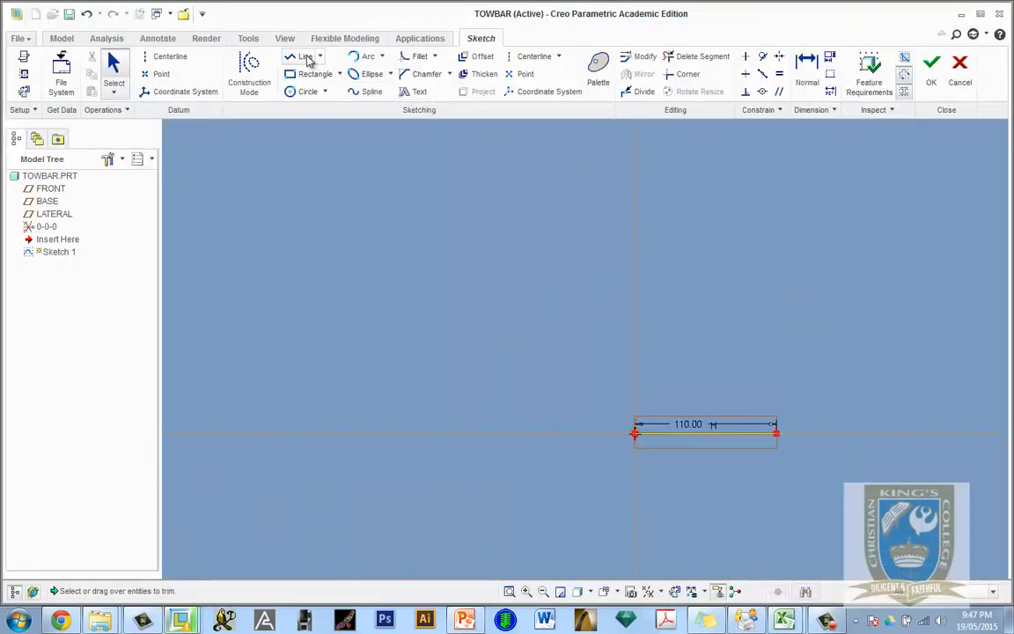
{"action": "left_click", "coordinate": [638, 436]}
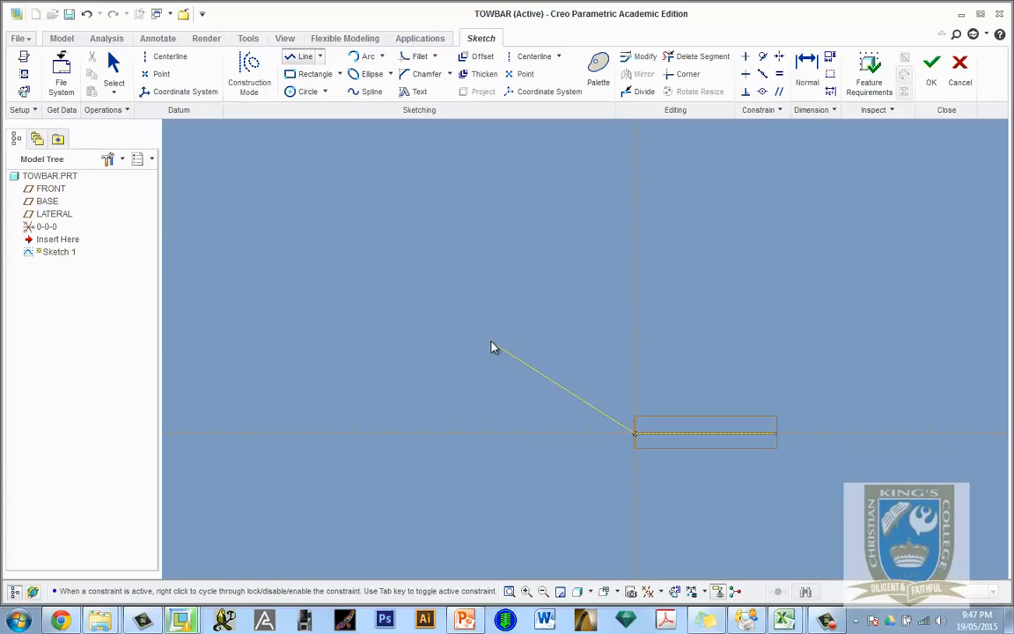
{"action": "middle_click", "coordinate": [489, 386]}
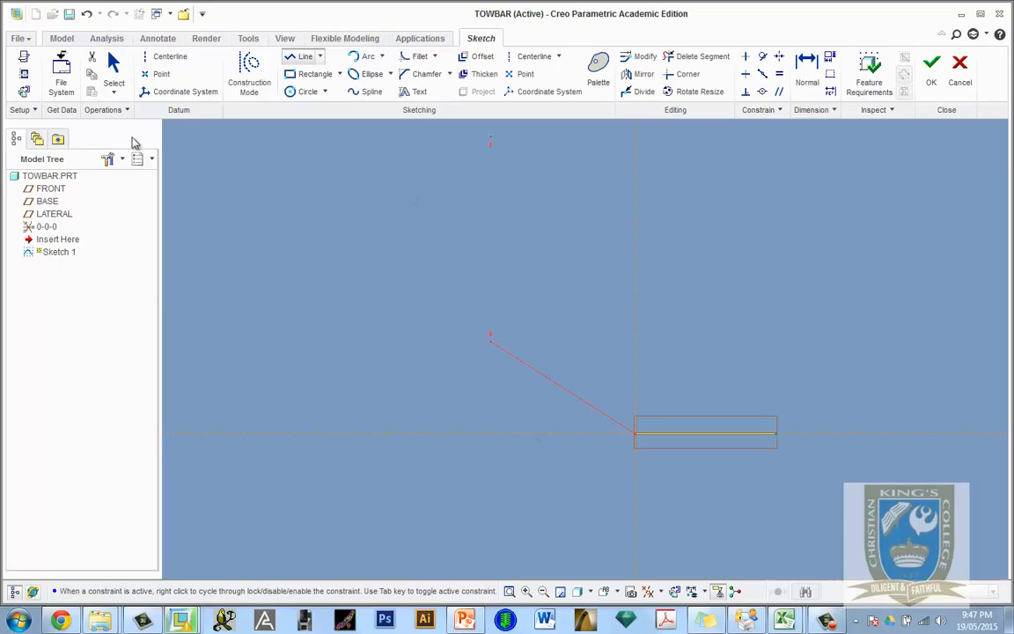
{"action": "left_click", "coordinate": [113, 69]}
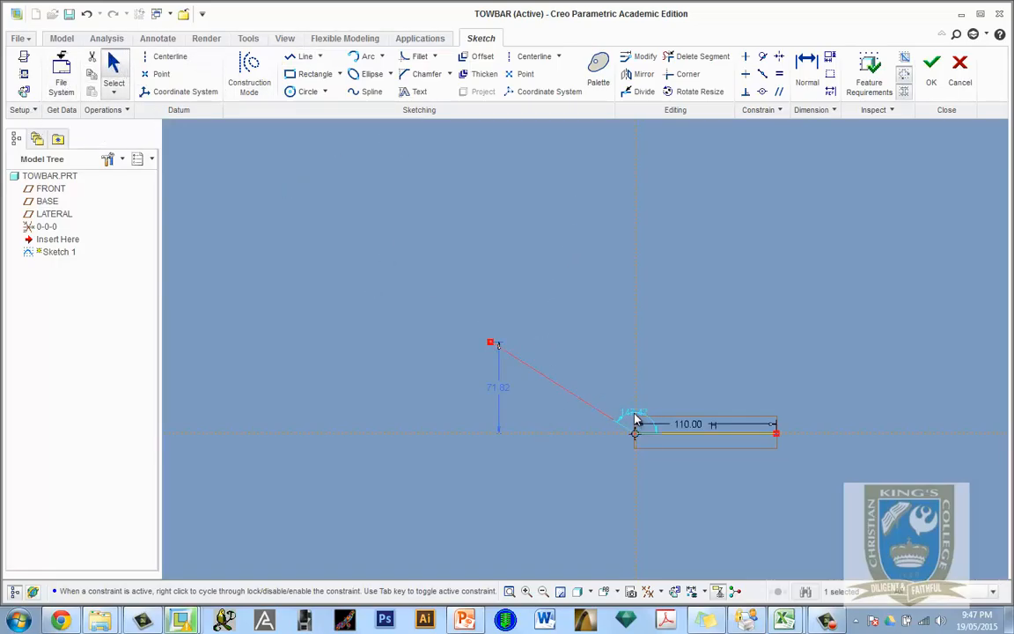
Move the sloping line's angle dimension clear of the 110 mm dimension.
{"action": "left_click_drag", "start_coordinate": [638, 416], "coordinate": [615, 389]}
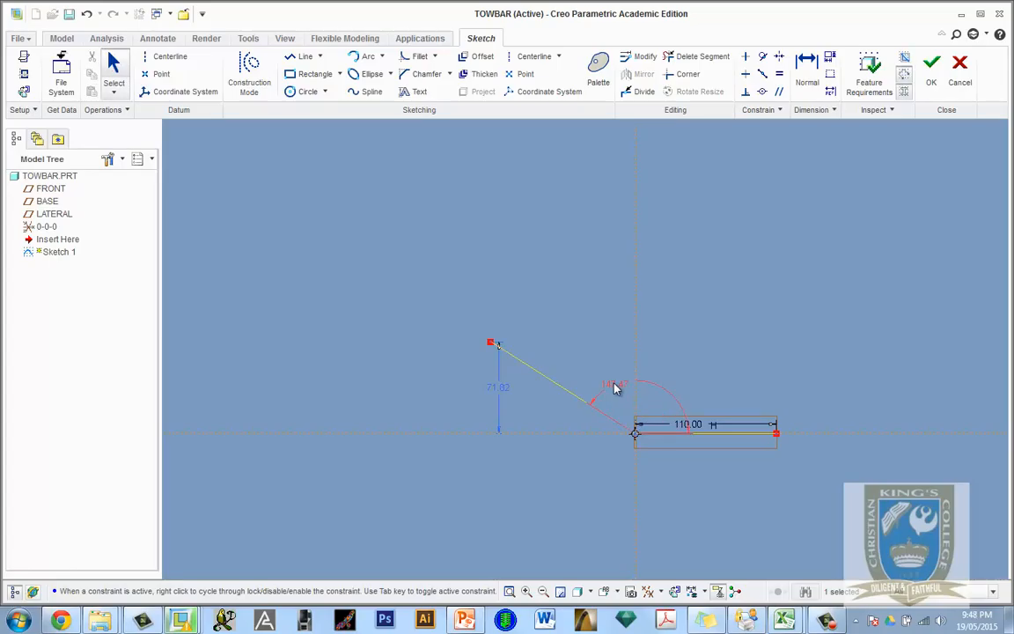
{"action": "left_click", "coordinate": [716, 331]}
{"action": "mouse_move", "coordinate": [621, 387]}
{"action": "left_mouse_down"}
{"action": "mouse_move", "coordinate": [564, 421]}
{"action": "mouse_move", "coordinate": [562, 433]}
{"action": "mouse_move", "coordinate": [602, 392]}
{"action": "mouse_move", "coordinate": [716, 445]}
{"action": "mouse_move", "coordinate": [631, 392]}
{"action": "mouse_move", "coordinate": [641, 384]}
{"action": "mouse_move", "coordinate": [674, 407]}
{"action": "mouse_move", "coordinate": [642, 385]}
{"action": "mouse_move", "coordinate": [666, 382]}
{"action": "left_mouse_up"}
Dimension the angle between the sloping line and the horizontal reference as 30 degrees.
{"action": "left_click", "coordinate": [807, 67]}
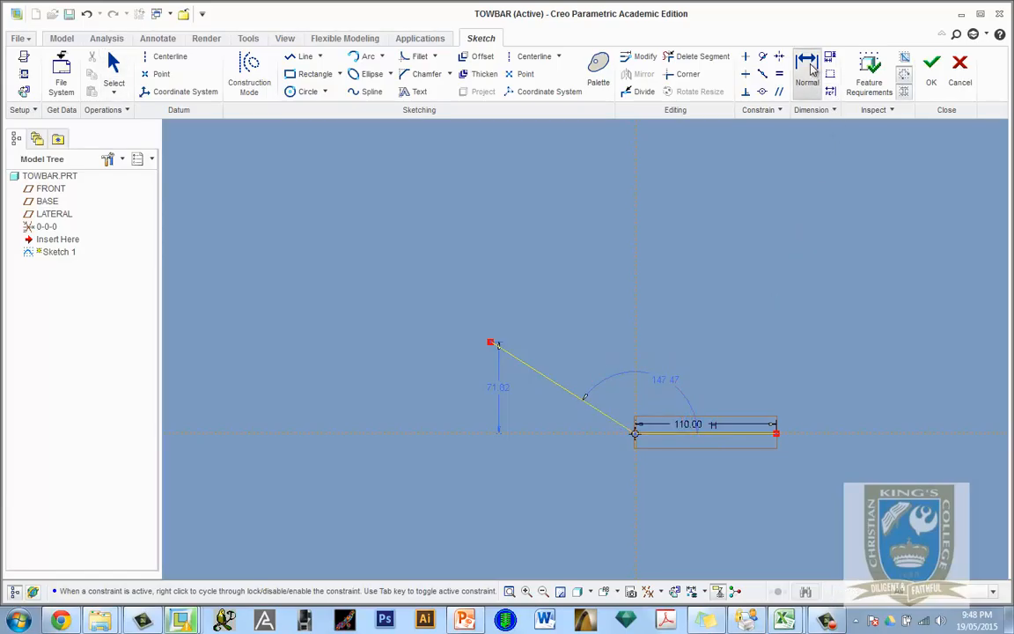
{"action": "left_click", "coordinate": [598, 409]}
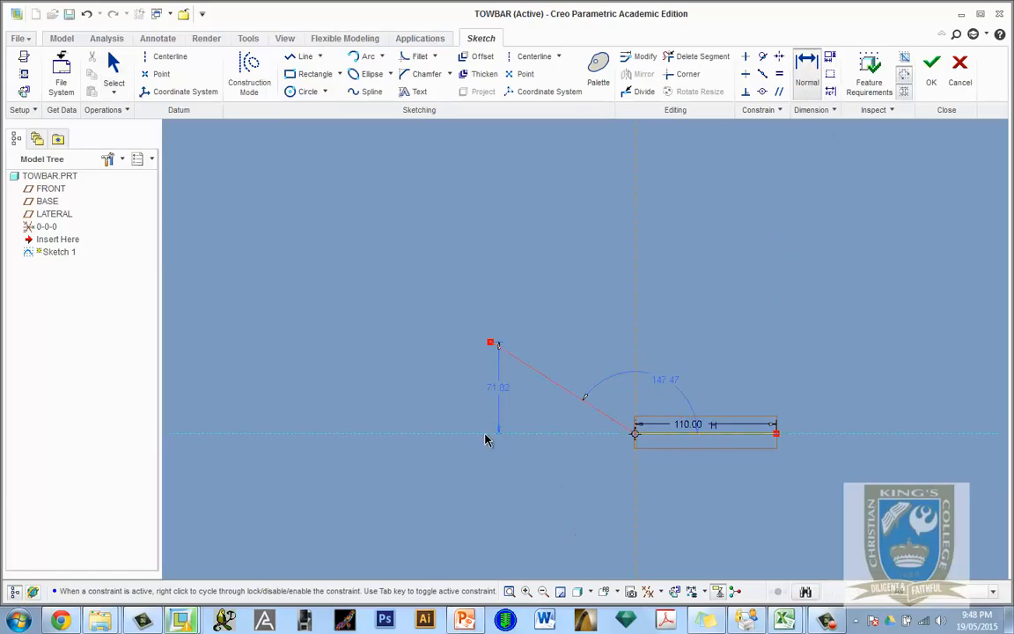
{"action": "left_click", "coordinate": [487, 434]}
{"action": "middle_click", "coordinate": [527, 414]}
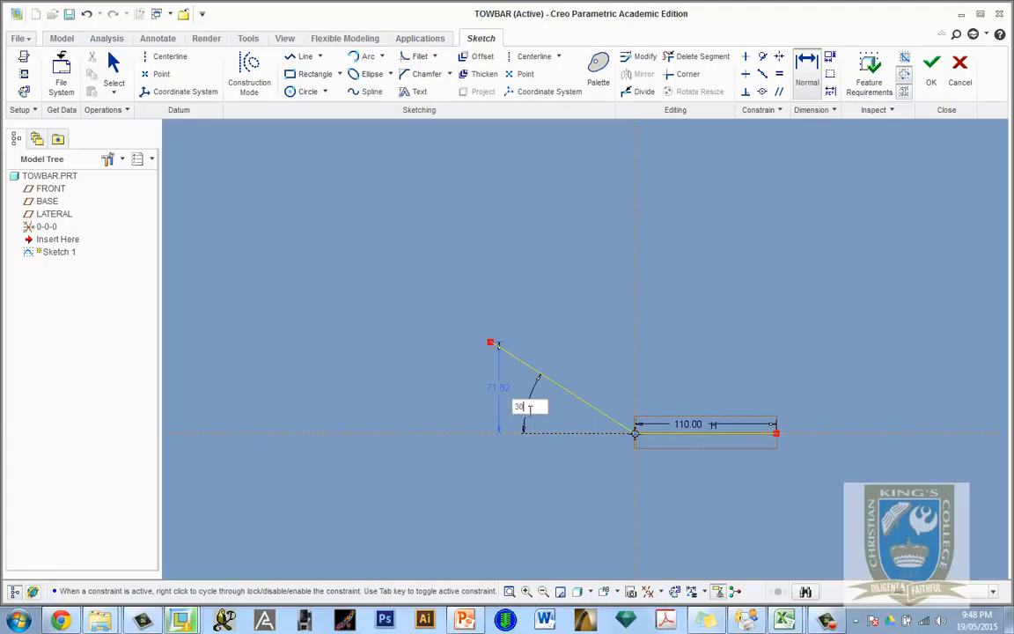
{"action": "key", "text": "Return"}
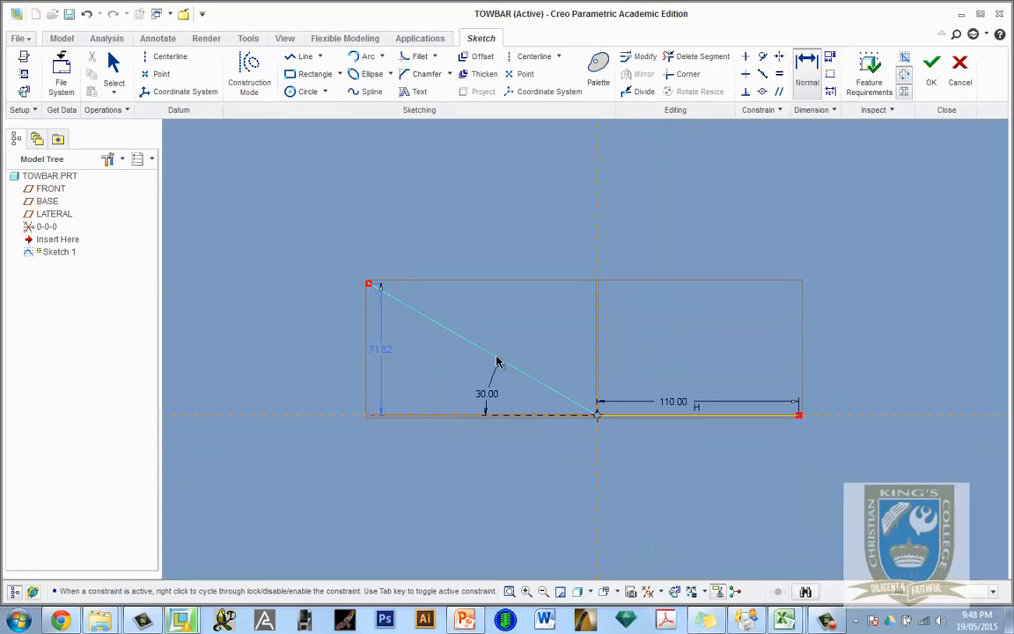
Check the tongue drawing in PowerPoint, return to the sketch and draw a horizontal line about 270 mm long just above the sloping line's upper end.
{"action": "left_click", "coordinate": [465, 621]}
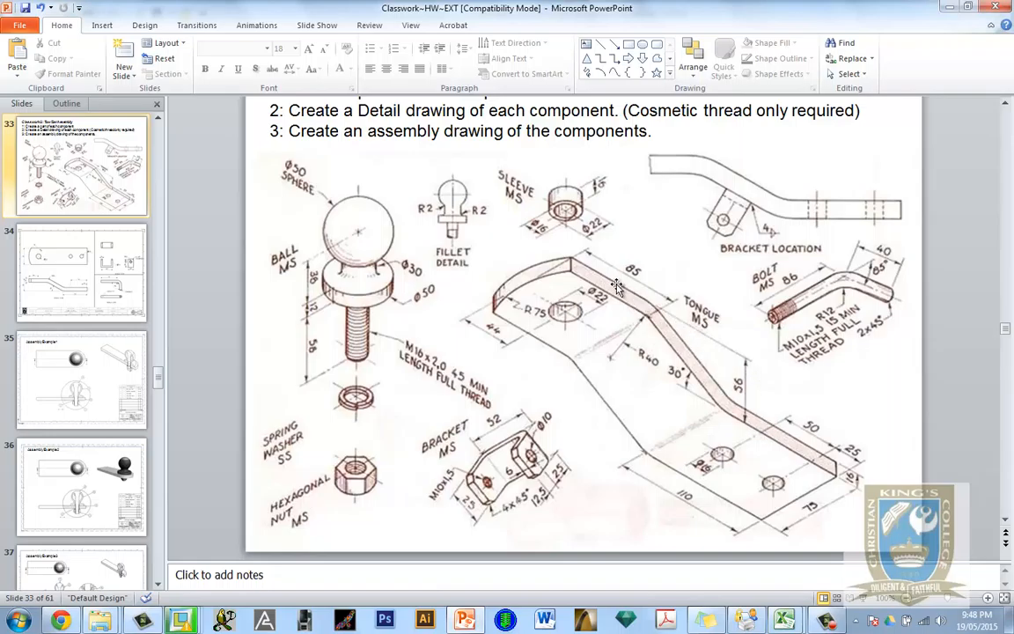
{"action": "left_click", "coordinate": [461, 616]}
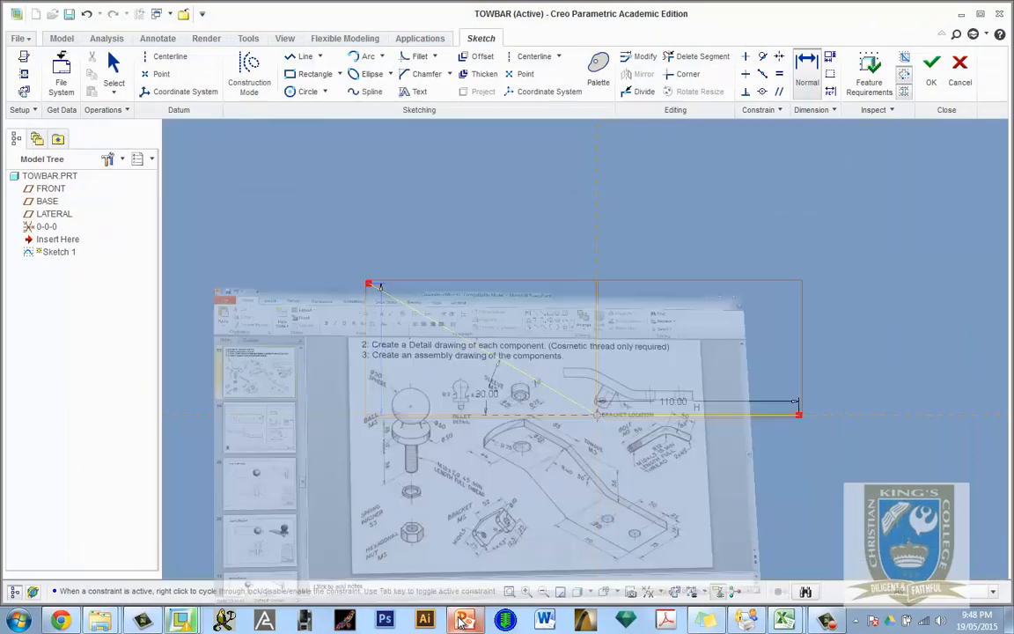
{"action": "left_click", "coordinate": [315, 60]}
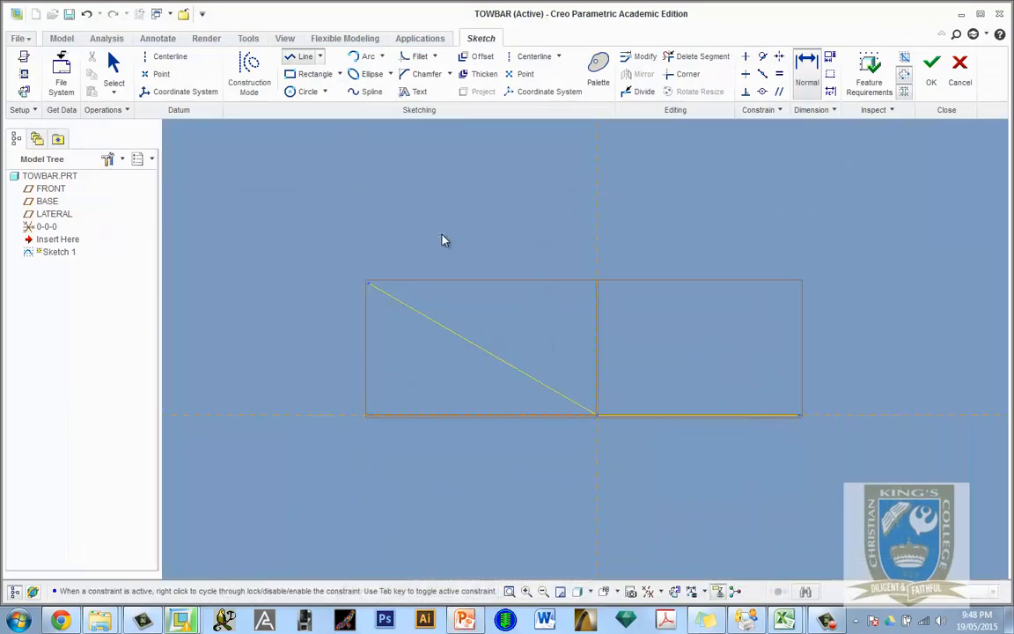
{"action": "left_click", "coordinate": [554, 257]}
{"action": "scroll", "coordinate": [517, 281], "scroll_direction": "up", "scroll_amount": 2}
{"action": "scroll", "coordinate": [642, 292], "scroll_direction": "down", "scroll_amount": 6}
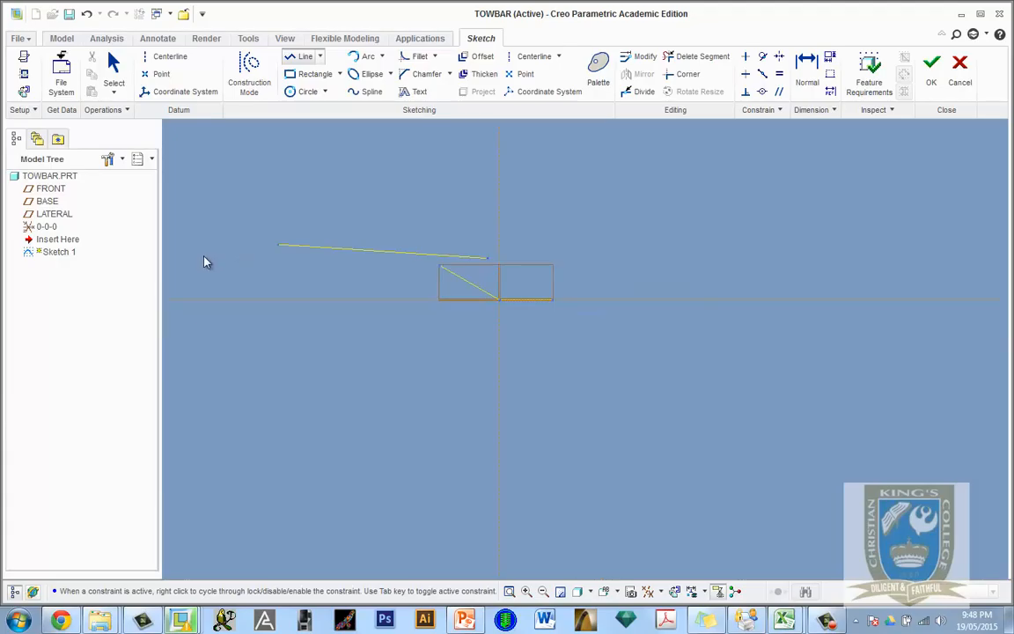
{"action": "scroll", "coordinate": [224, 256], "scroll_direction": "down", "scroll_amount": 1}
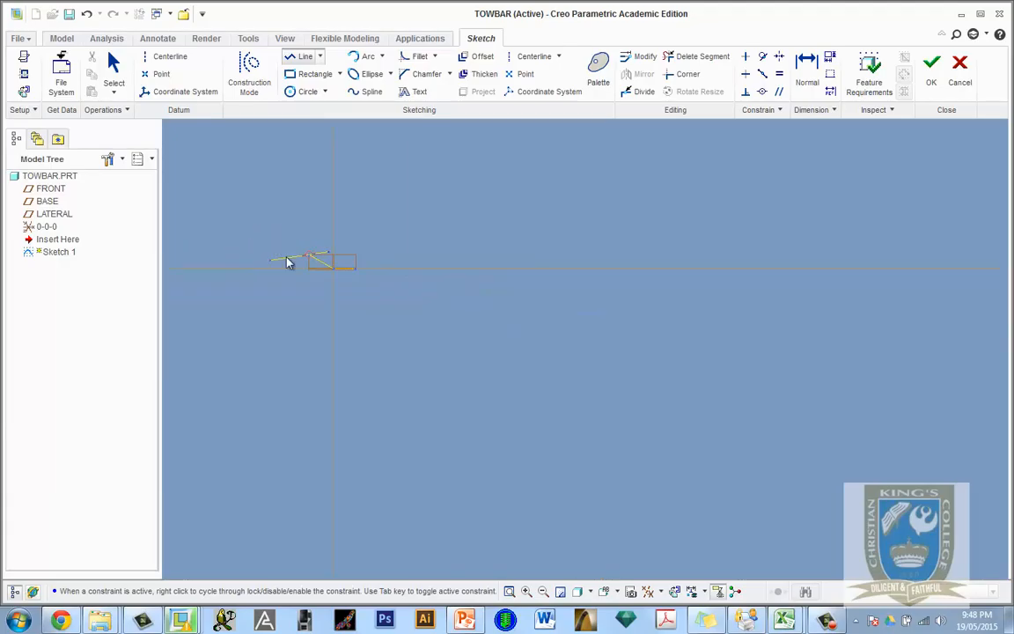
{"action": "scroll", "coordinate": [292, 266], "scroll_direction": "up", "scroll_amount": 3}
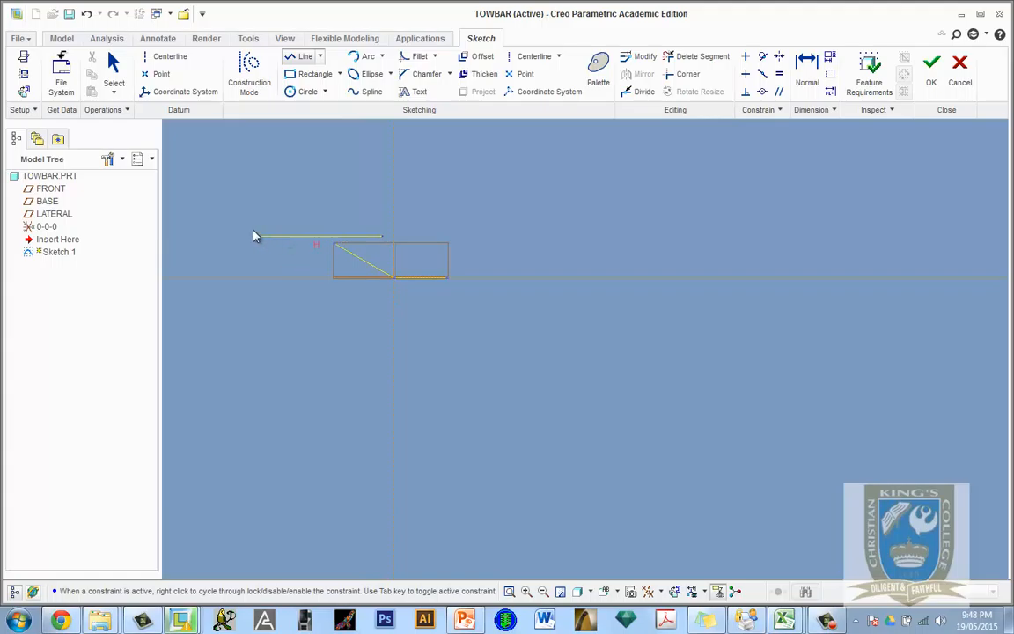
{"action": "left_click", "coordinate": [253, 236]}
{"action": "middle_click", "coordinate": [320, 400]}
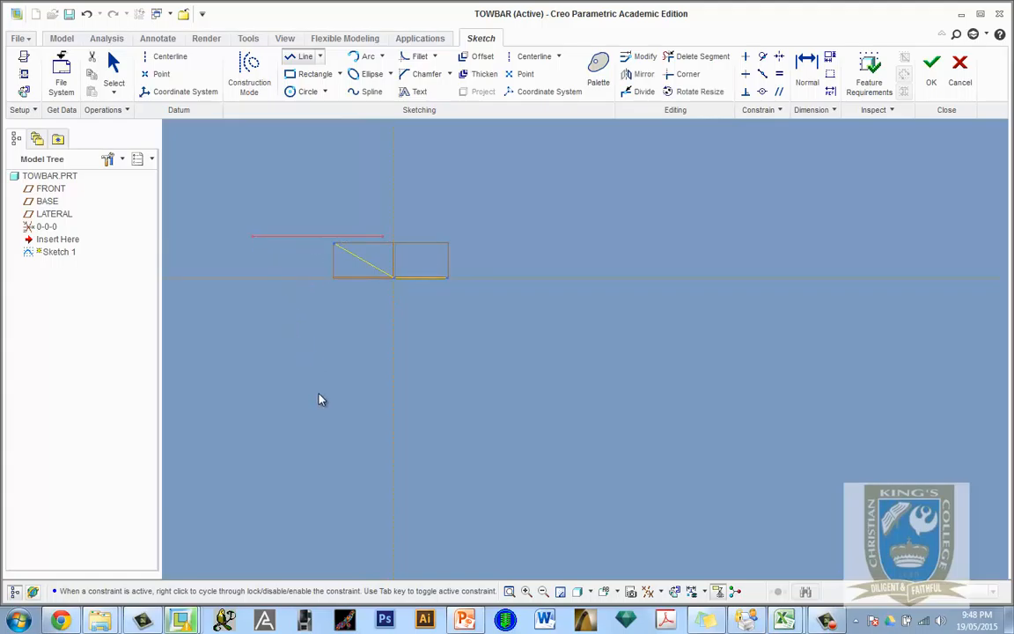
{"action": "scroll", "coordinate": [419, 483], "scroll_direction": "up", "scroll_amount": 4}
{"action": "scroll", "coordinate": [458, 388], "scroll_direction": "down", "scroll_amount": 3}
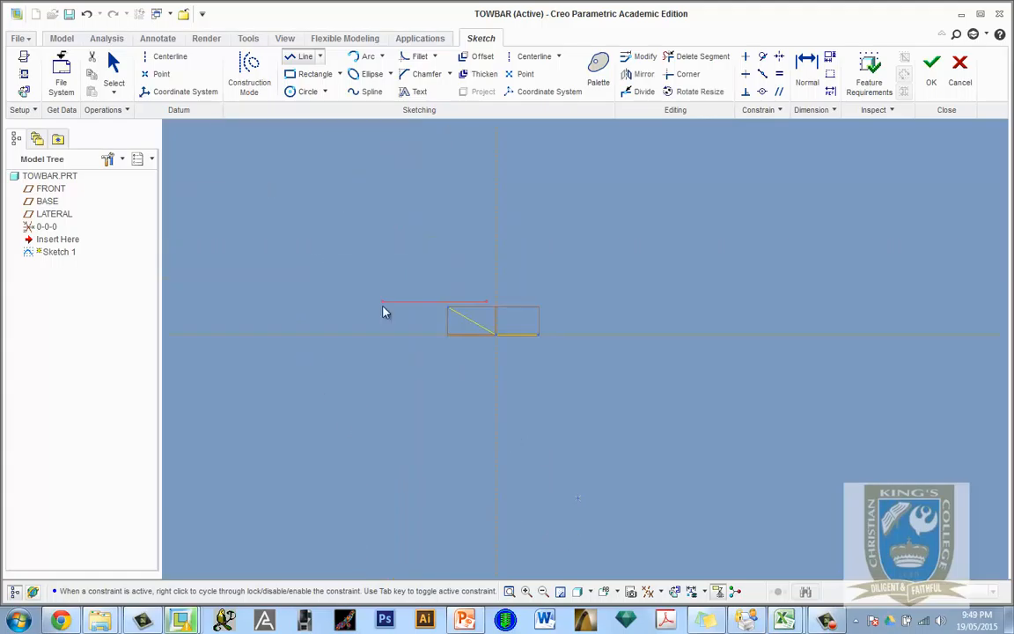
{"action": "left_click", "coordinate": [113, 69]}
{"action": "scroll", "coordinate": [462, 310], "scroll_direction": "up", "scroll_amount": 4}
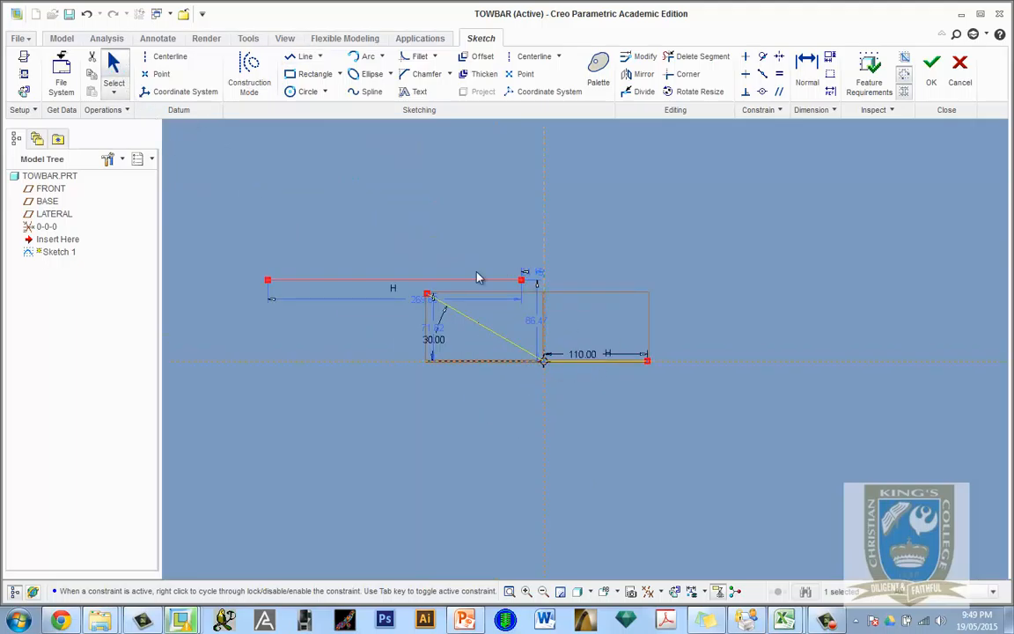
Move the upper horizontal line's height dimension clear of the geometry and set the height to 56 mm.
{"action": "left_click_drag", "start_coordinate": [536, 321], "coordinate": [726, 320]}
{"action": "double_click", "coordinate": [721, 319]}
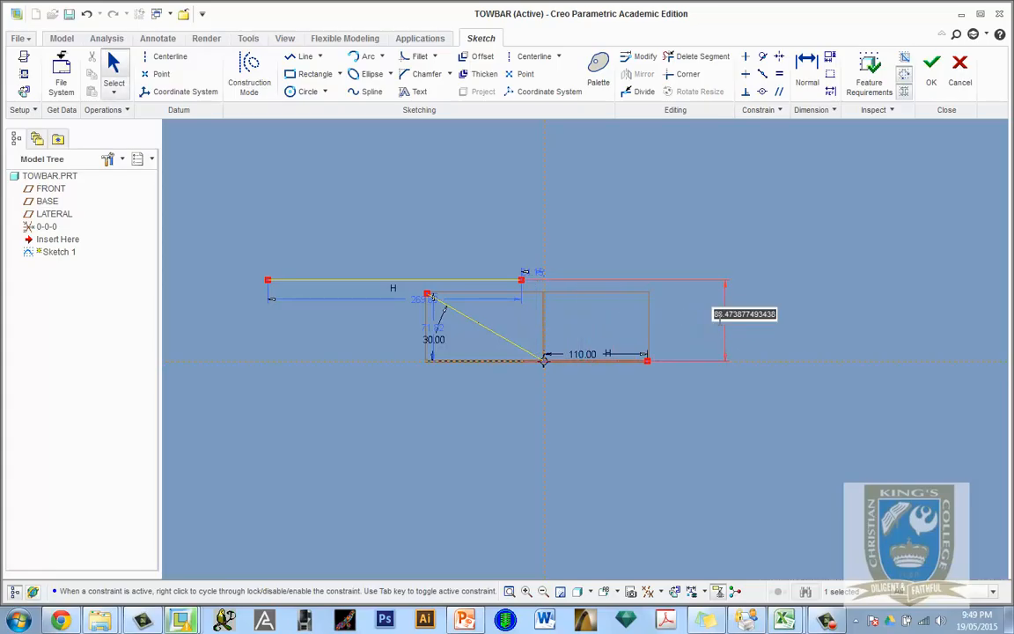
{"action": "type", "text": "5"}
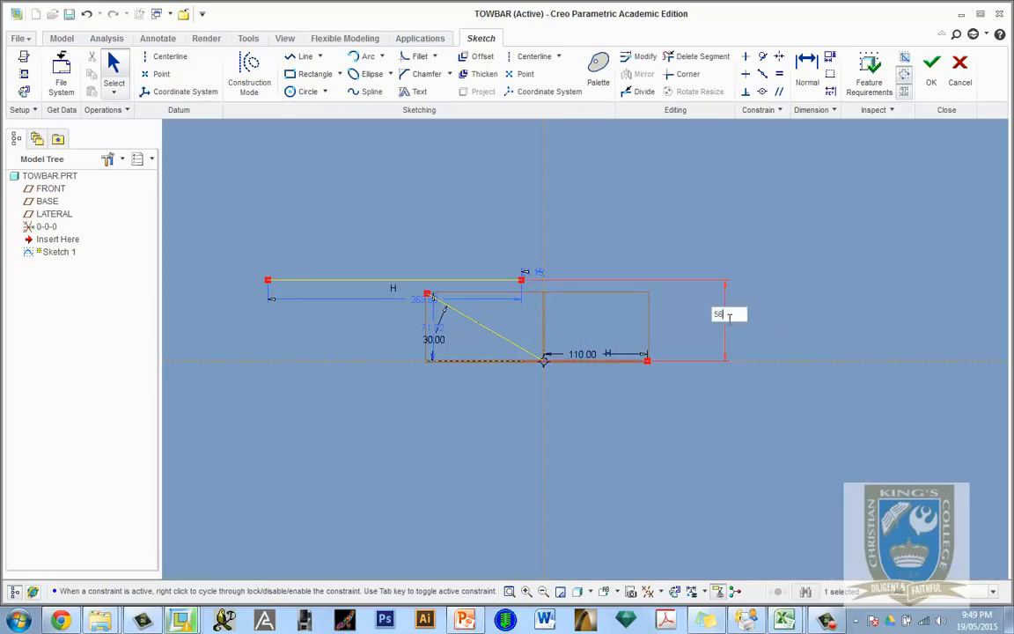
{"action": "type", "text": "6"}
{"action": "key", "text": "Return"}
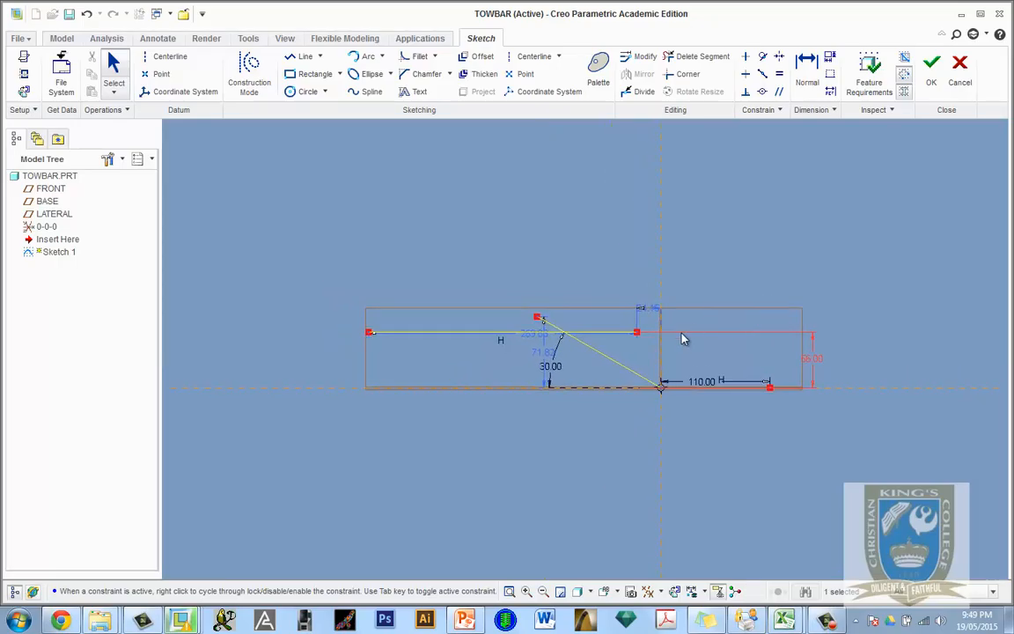
{"action": "scroll", "coordinate": [640, 383], "scroll_direction": "down", "scroll_amount": 2}
{"action": "scroll", "coordinate": [523, 451], "scroll_direction": "up", "scroll_amount": 1}
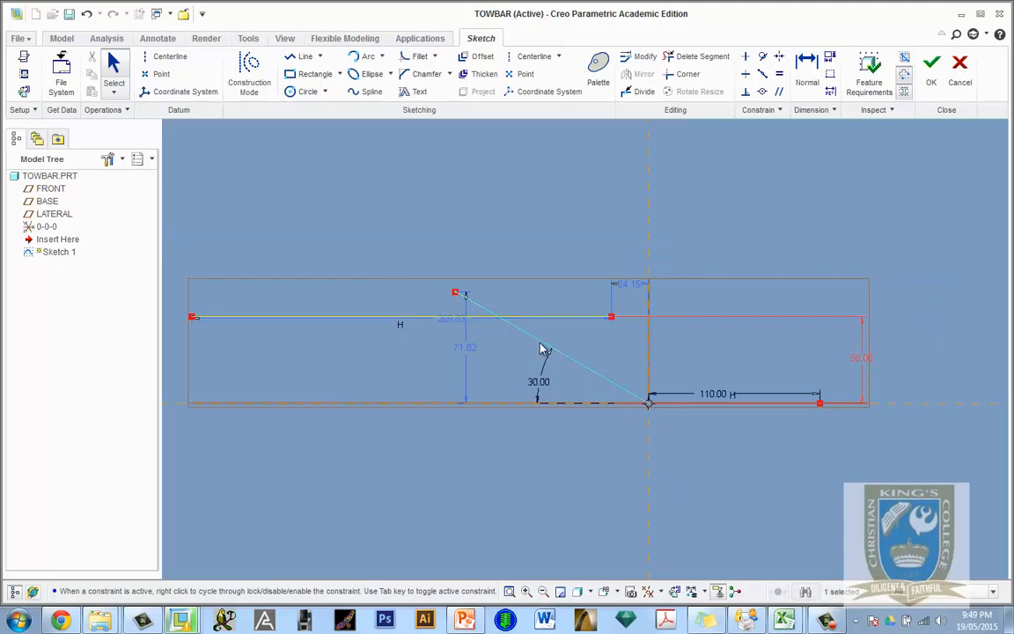
Check the tongue drawing in PowerPoint, return to the sketch and draw a horizontal line about 261 mm long, about 14 mm below the upper horizontal.
{"action": "left_click", "coordinate": [466, 622]}
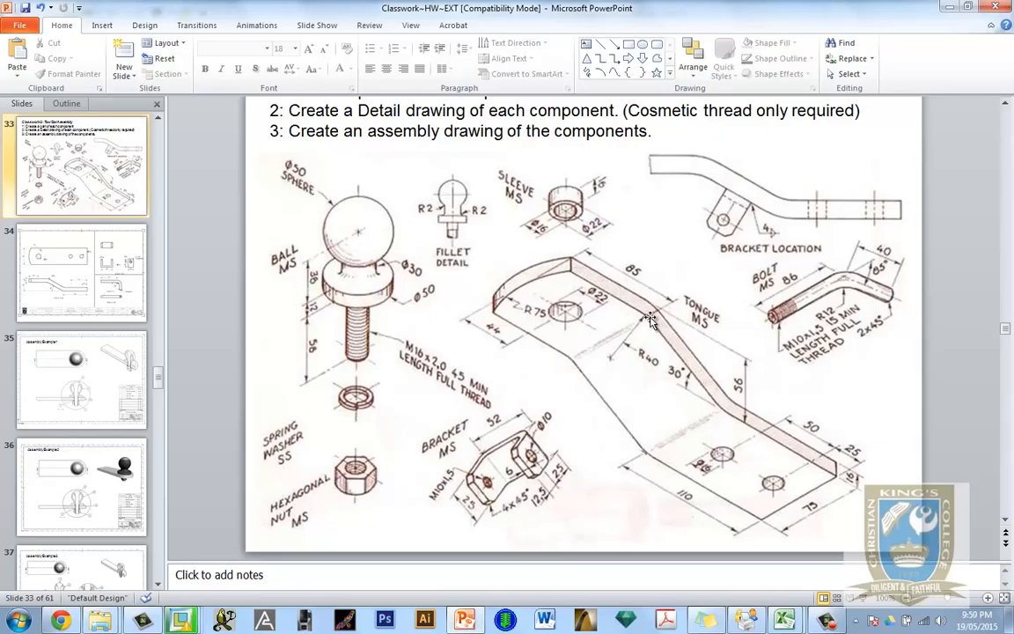
{"action": "left_click", "coordinate": [465, 619]}
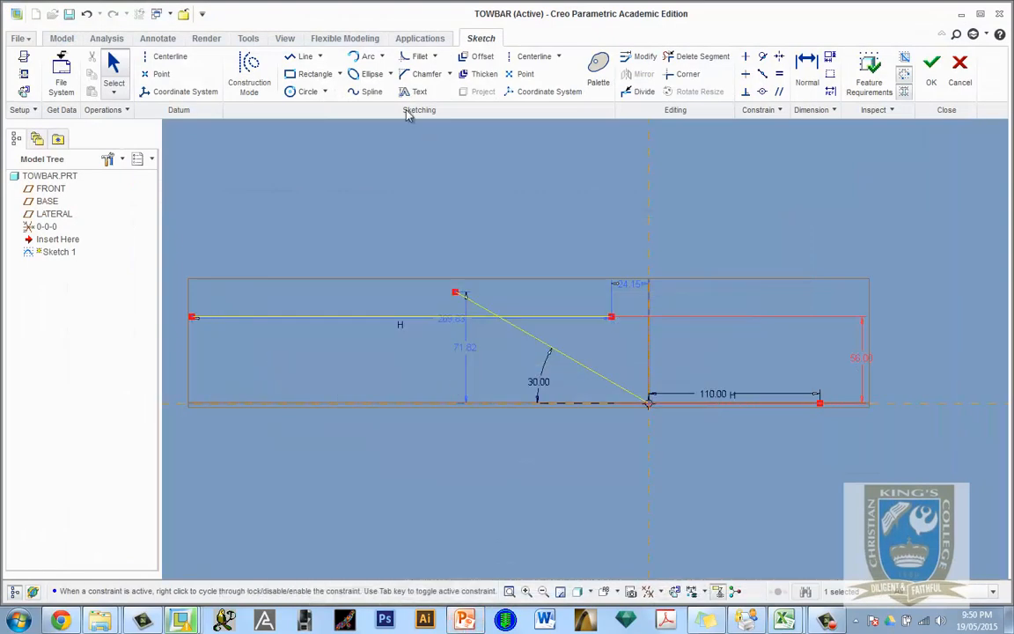
{"action": "left_click", "coordinate": [297, 56]}
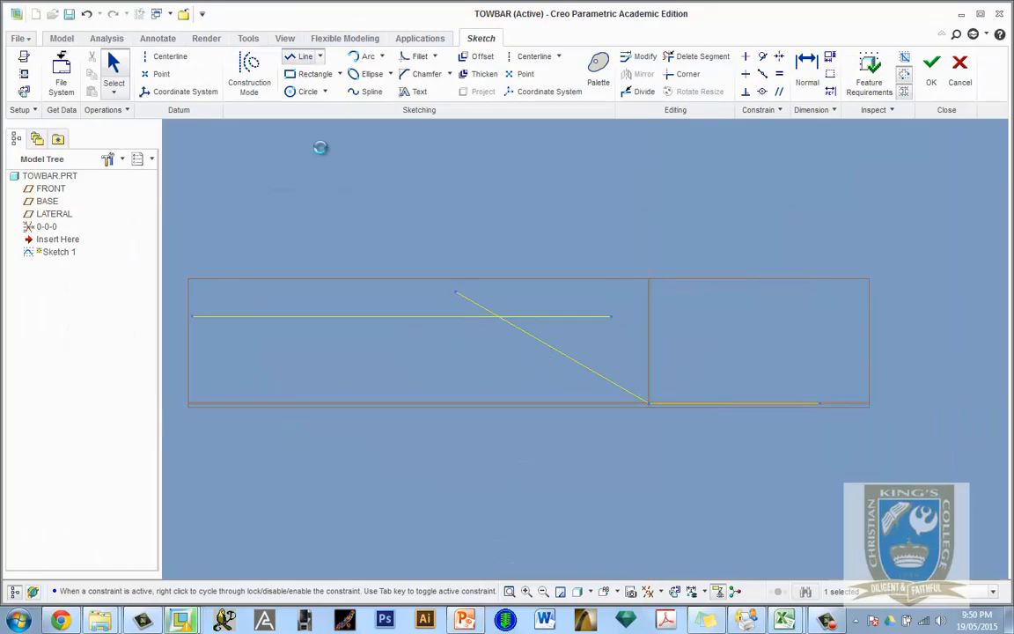
{"action": "left_click", "coordinate": [185, 343]}
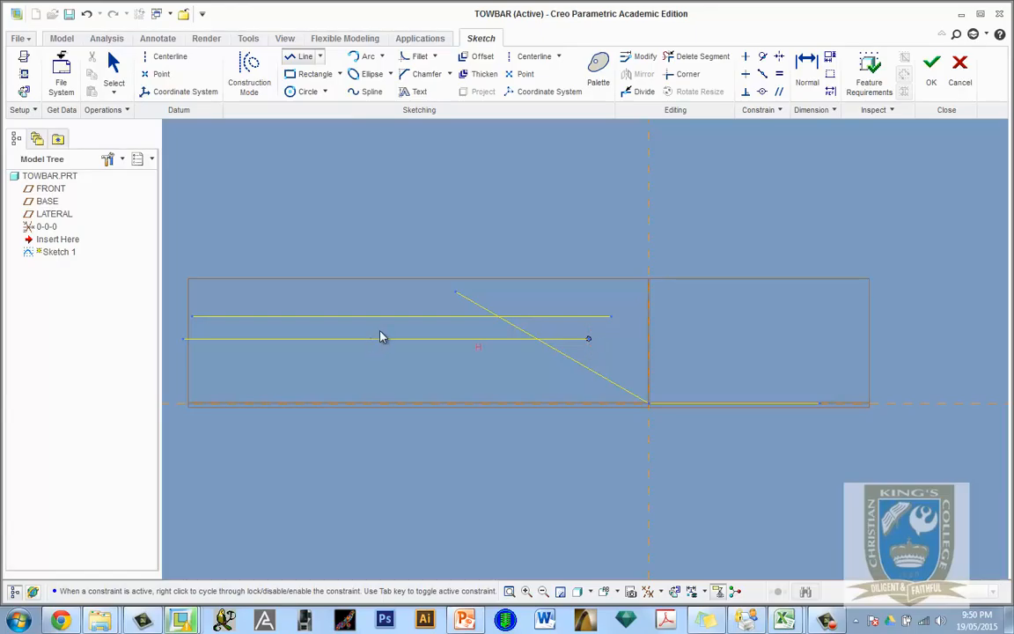
{"action": "middle_click", "coordinate": [477, 455]}
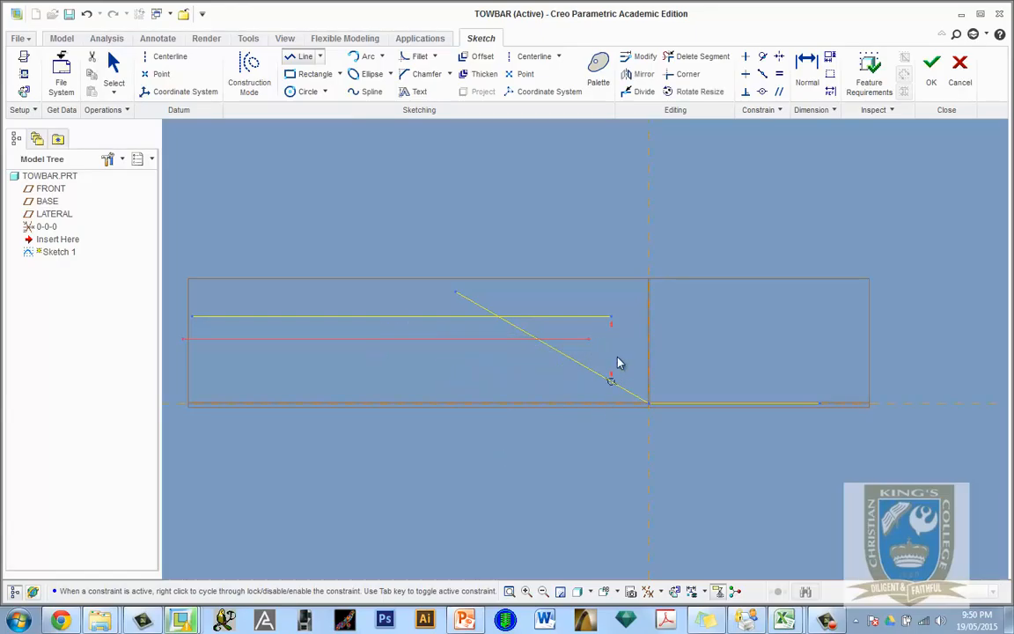
{"action": "left_click", "coordinate": [114, 70]}
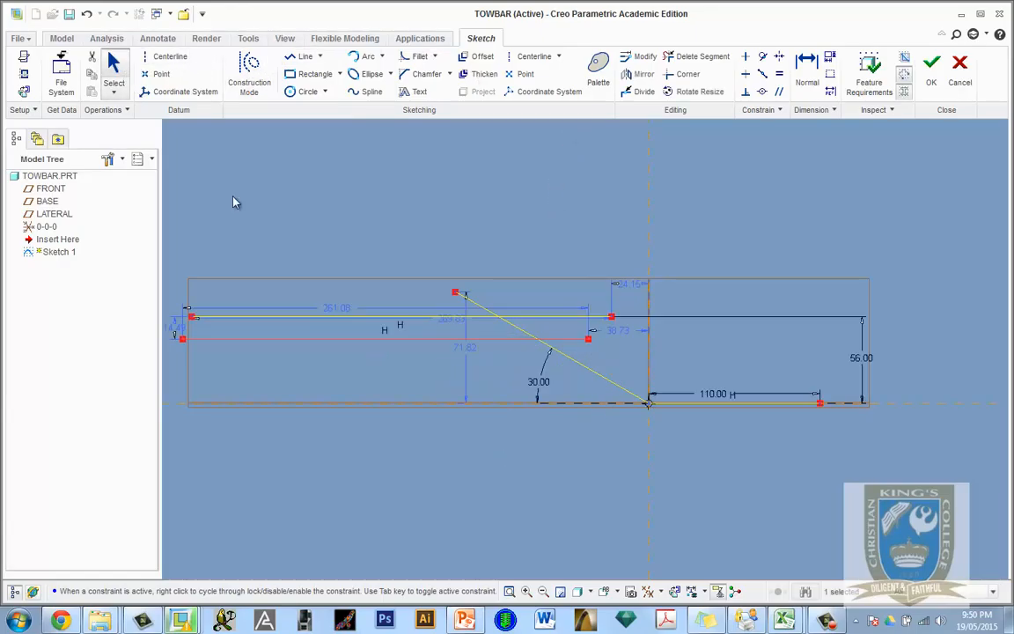
Set the vertical spacing between the two upper horizontal lines to 16 mm.
{"action": "double_click", "coordinate": [175, 330]}
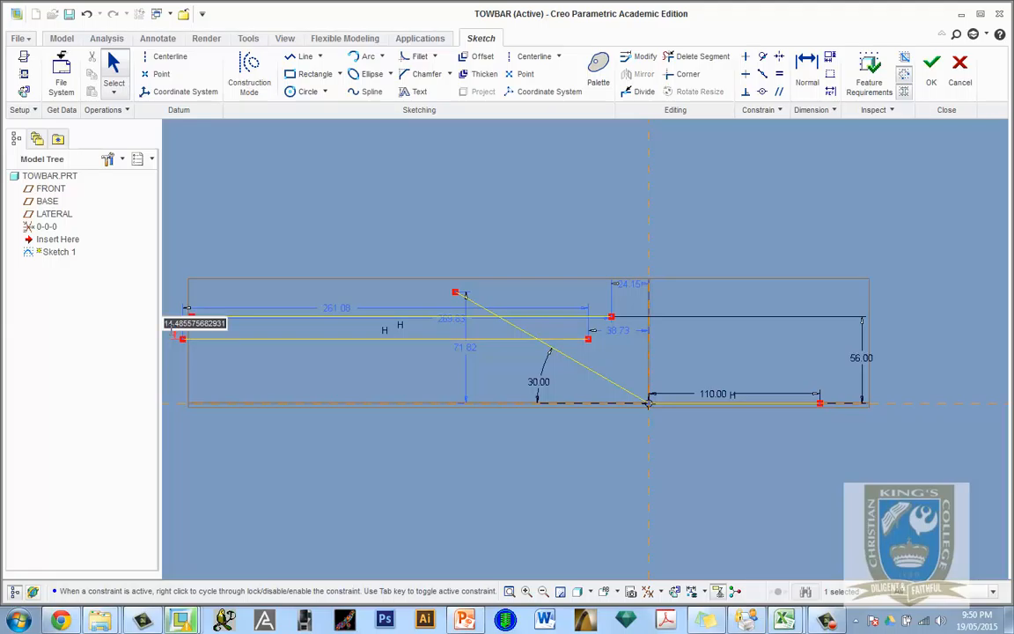
{"action": "key", "text": "BackSpace"}
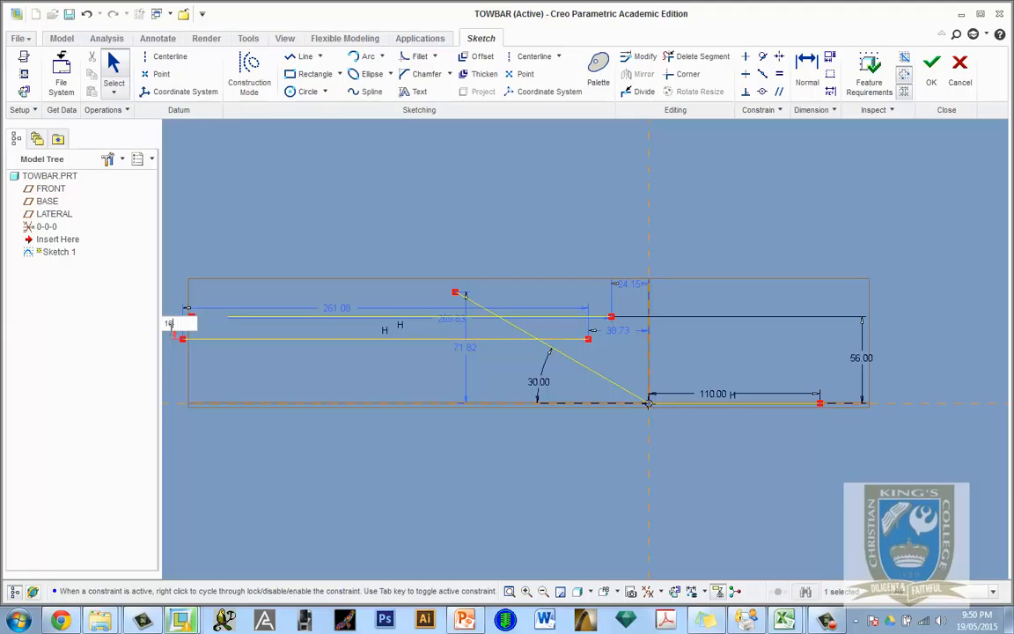
{"action": "key", "text": "Return"}
Recheck the PowerPoint drawing, return to the sketch and draw a vertical line about 47 mm long crossing both upper horizontals away from the slope.
{"action": "scroll", "coordinate": [560, 371], "scroll_direction": "down", "scroll_amount": 2}
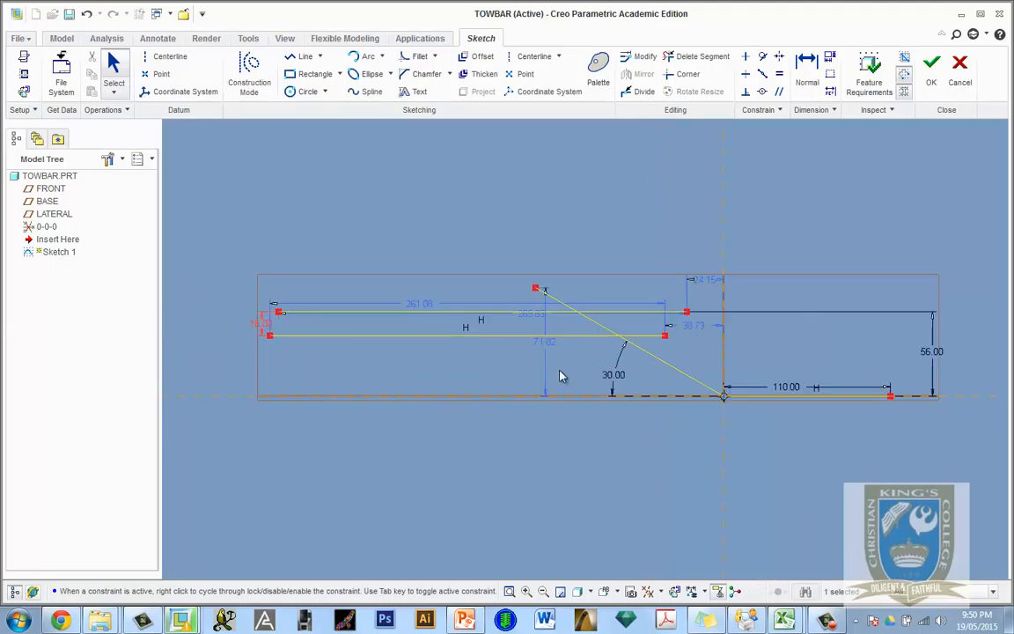
{"action": "scroll", "coordinate": [560, 376], "scroll_direction": "down", "scroll_amount": 1}
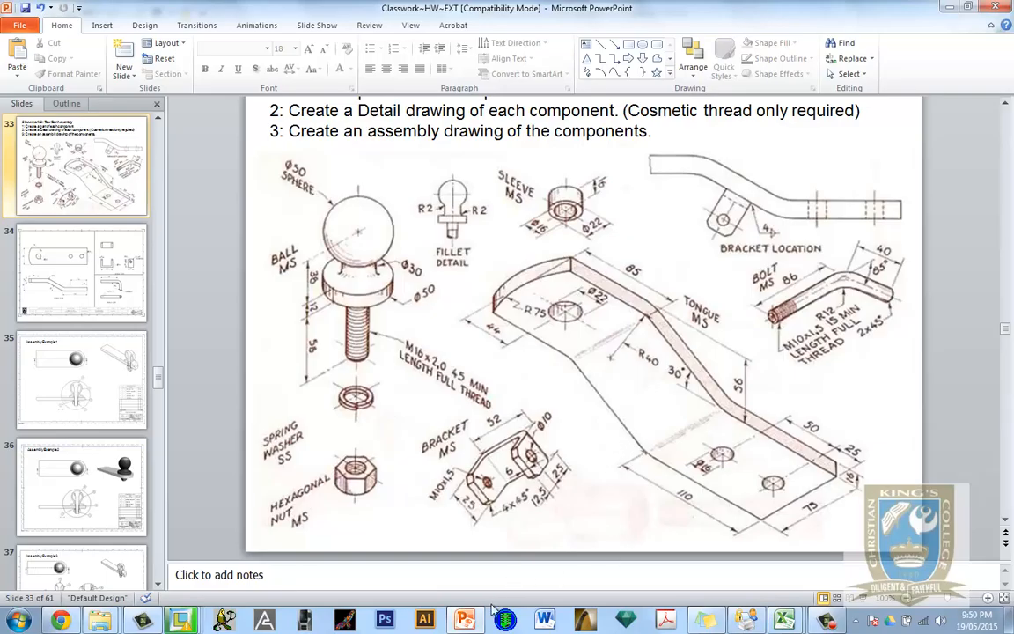
{"action": "key", "text": "alt+Tab"}
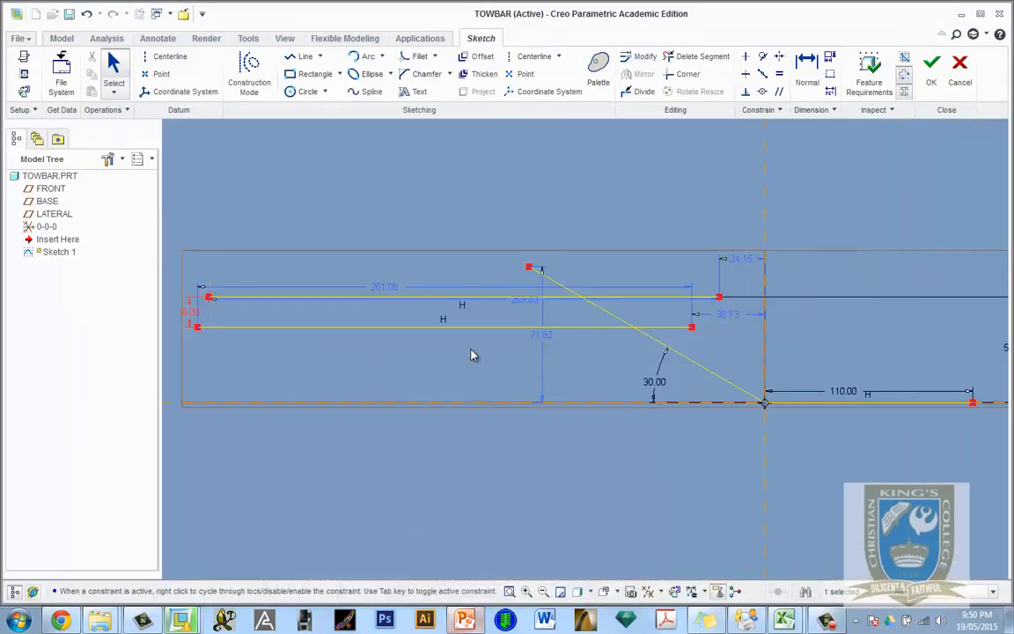
{"action": "left_click", "coordinate": [305, 56]}
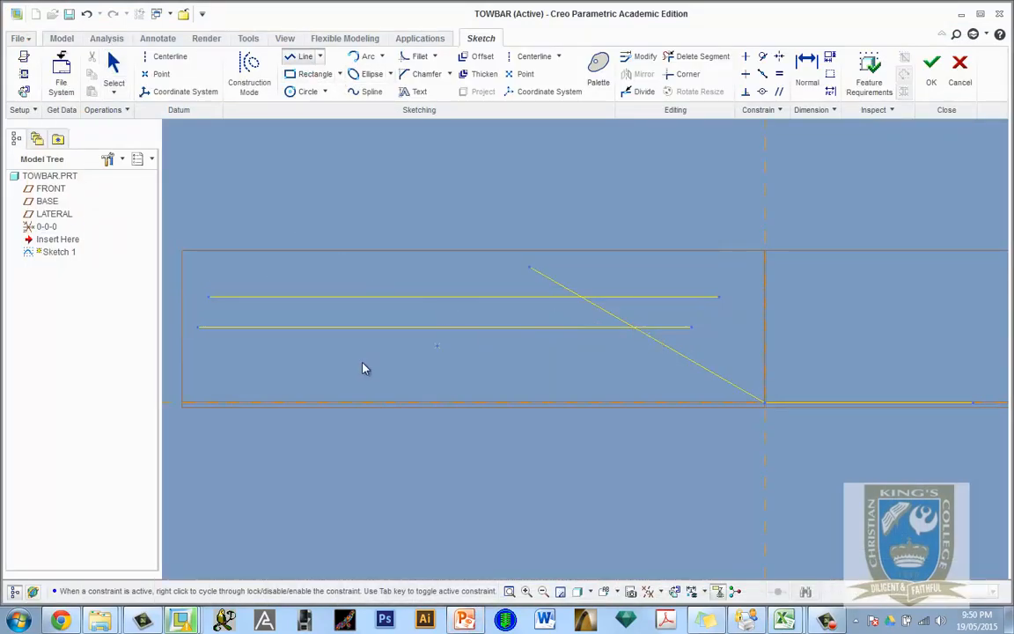
{"action": "left_click", "coordinate": [326, 267]}
{"action": "left_click", "coordinate": [326, 356]}
{"action": "middle_click", "coordinate": [333, 362]}
{"action": "left_click", "coordinate": [112, 63]}
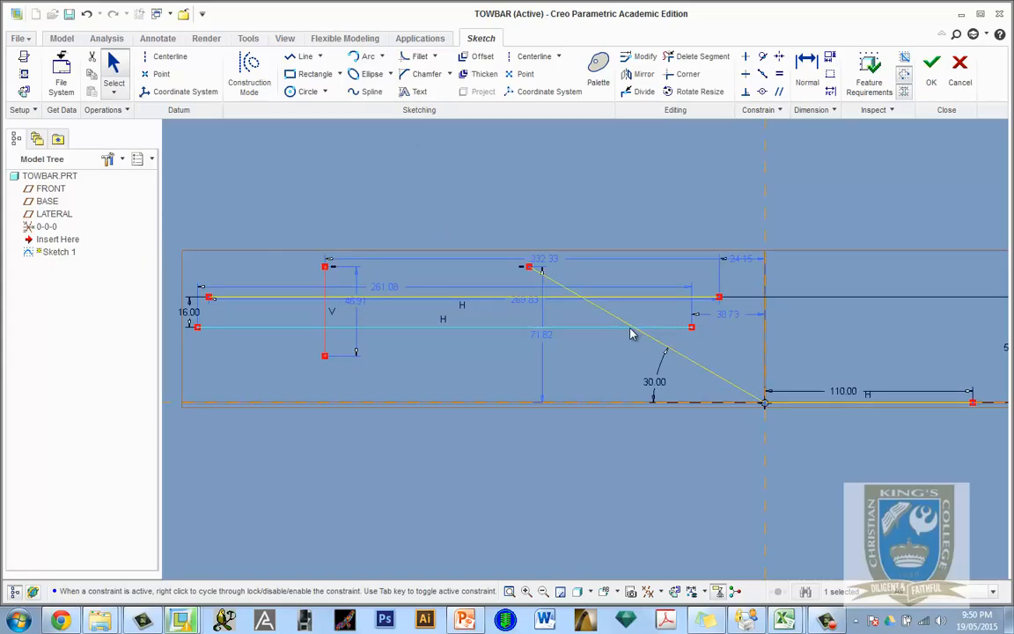
Trim the sloping line above the lower of the two horizontals and that horizontal's excess beyond the slope, leaving a corner.
{"action": "left_click", "coordinate": [696, 56]}
{"action": "left_click", "coordinate": [584, 299]}
{"action": "left_click", "coordinate": [665, 327]}
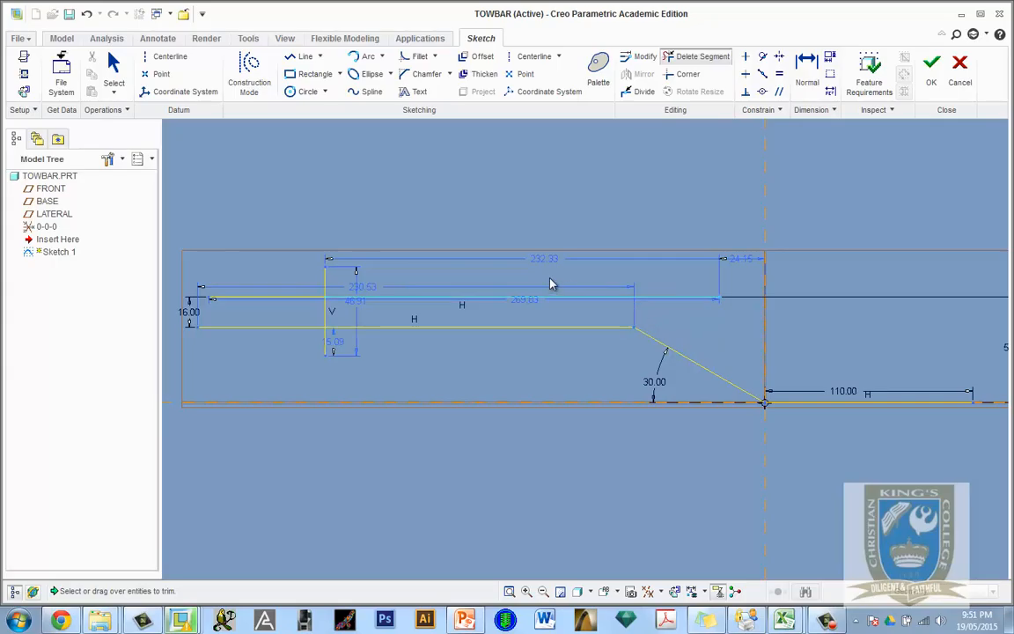
Dimension the horizontal distance from the slope's upper corner to the vertical line as 85 mm.
{"action": "left_click", "coordinate": [806, 72]}
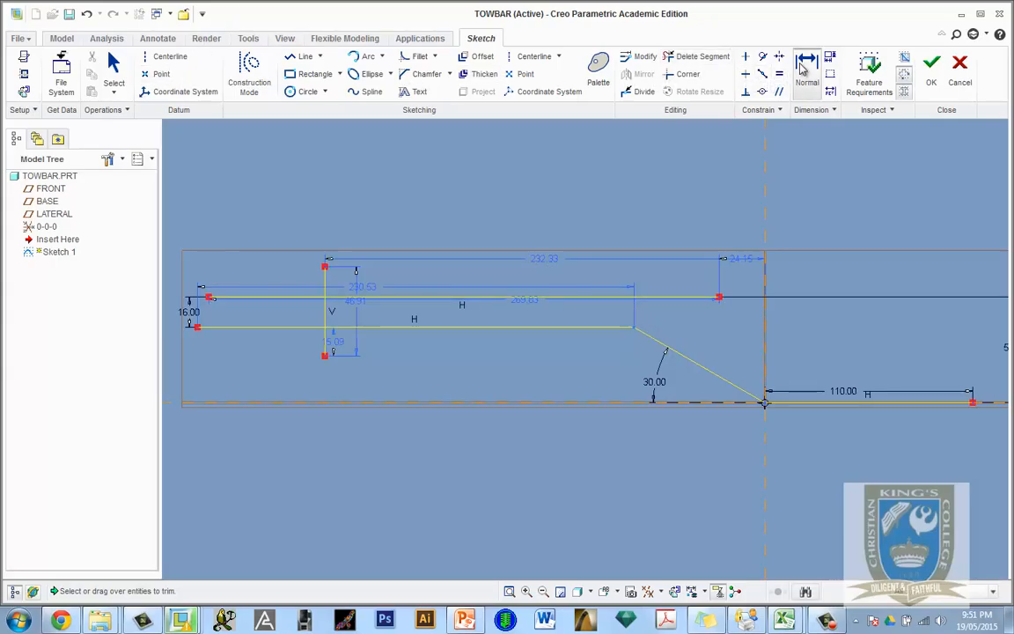
{"action": "left_click", "coordinate": [635, 331]}
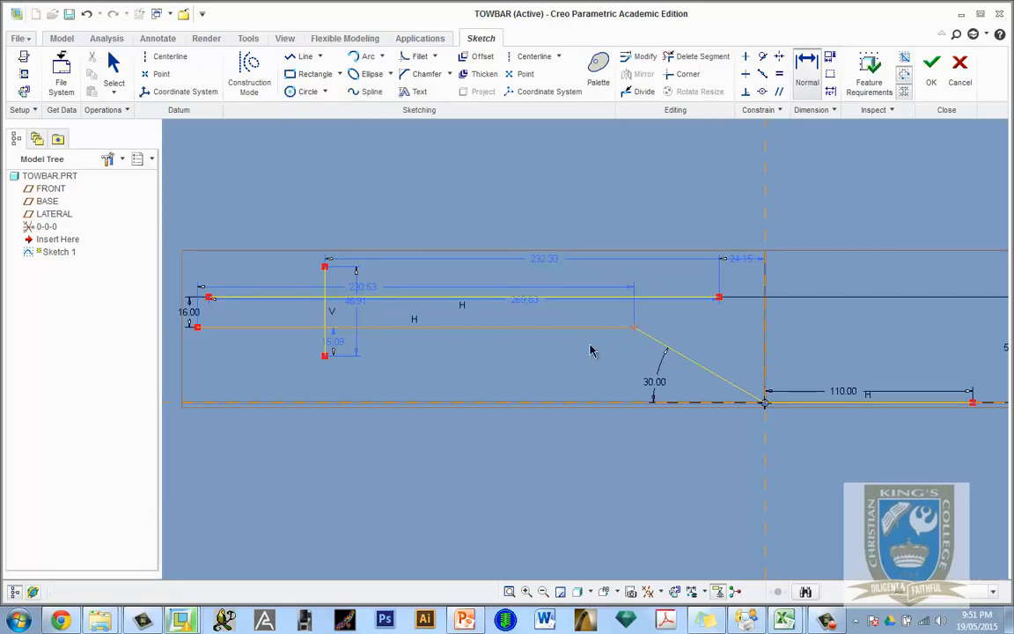
{"action": "left_click", "coordinate": [325, 316]}
{"action": "middle_click", "coordinate": [466, 376]}
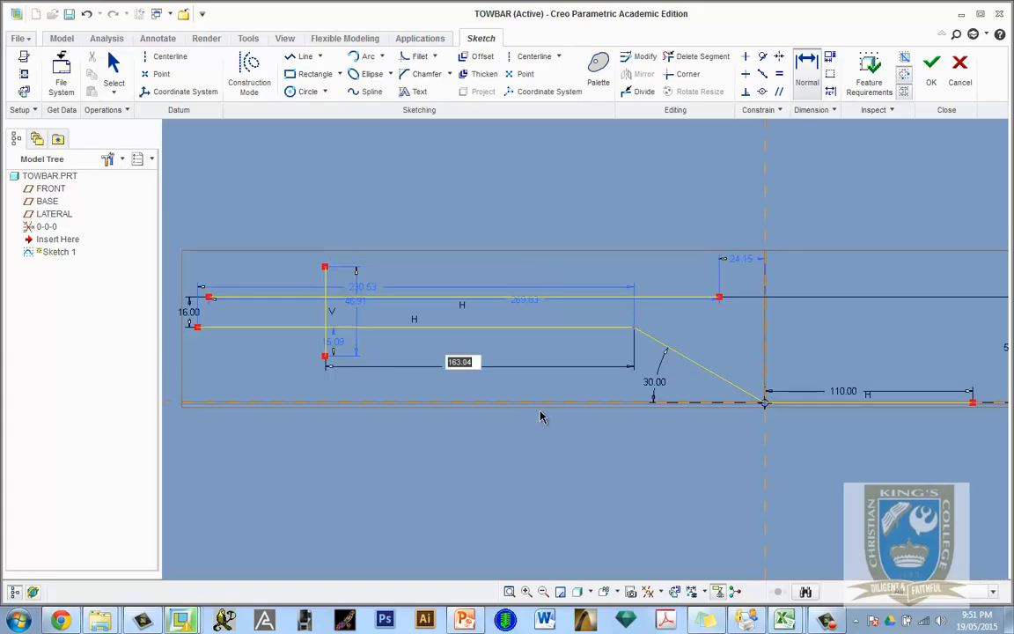
{"action": "type", "text": "85"}
{"action": "scroll", "coordinate": [540, 417], "scroll_direction": "down", "scroll_amount": 4}
{"action": "key", "text": "Return"}
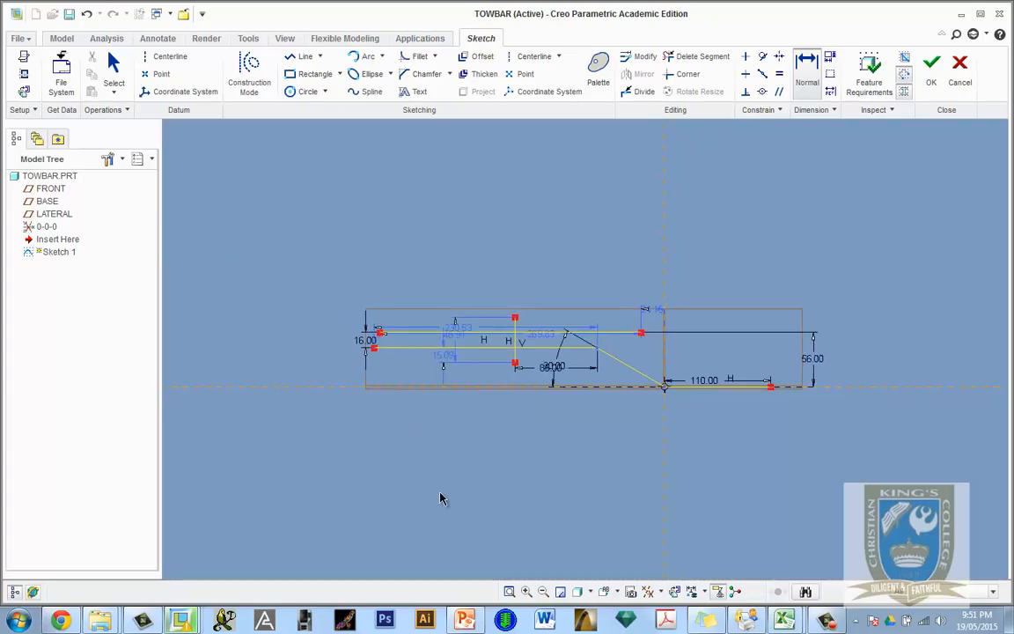
Check the tongue drawing in PowerPoint, return to the sketch and trim the horizontal and vertical overhangs to close the tongue's 16 mm thick end.
{"action": "left_click", "coordinate": [462, 620]}
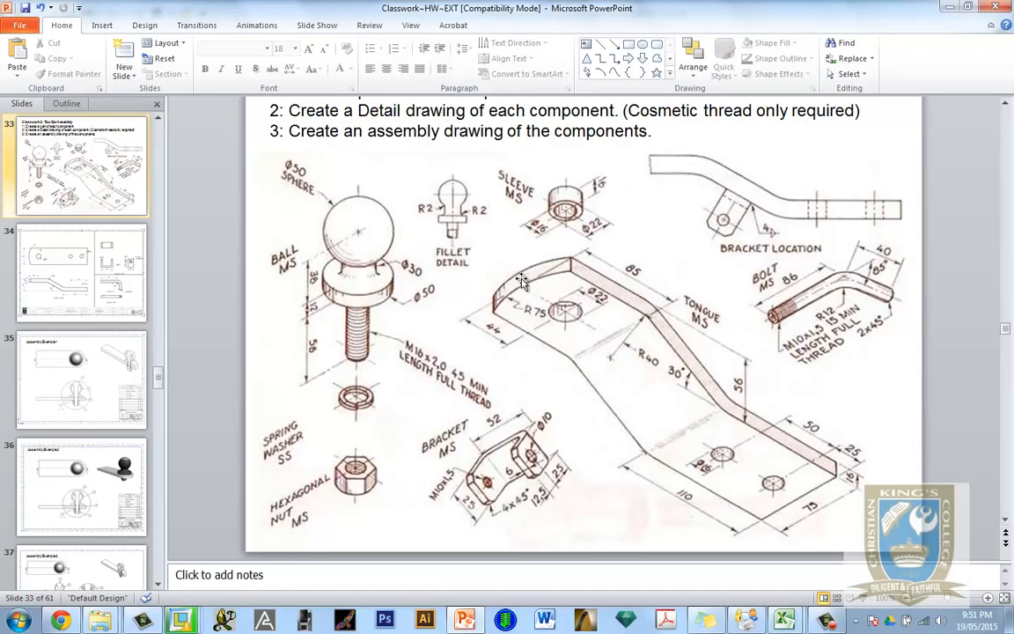
{"action": "left_click", "coordinate": [463, 620]}
{"action": "scroll", "coordinate": [612, 376], "scroll_direction": "down", "scroll_amount": 2}
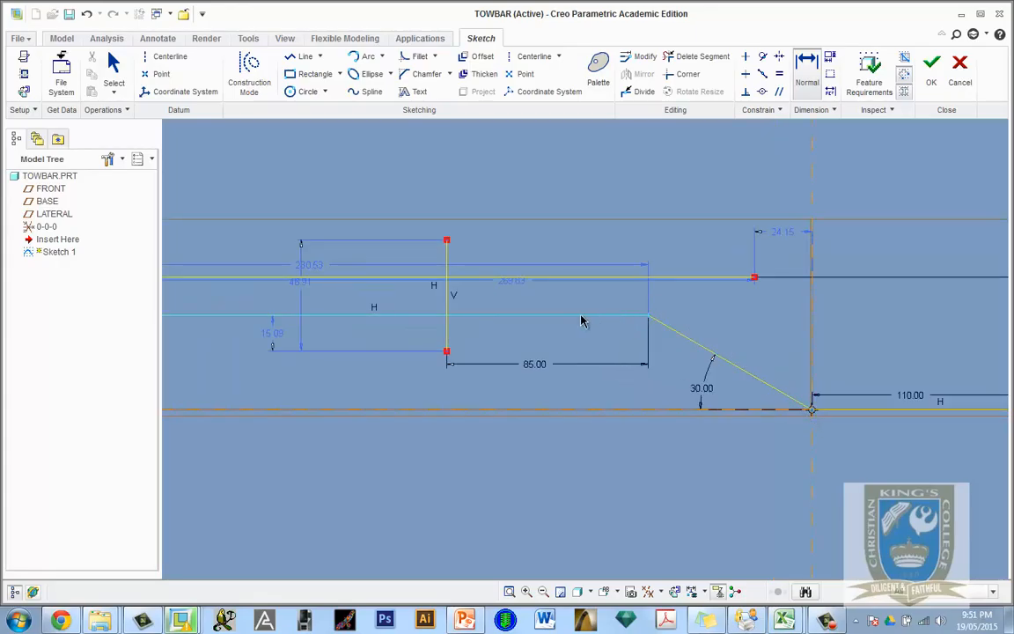
{"action": "left_click", "coordinate": [698, 56]}
{"action": "mouse_move", "coordinate": [378, 328]}
{"action": "left_mouse_down"}
{"action": "mouse_move", "coordinate": [373, 243]}
{"action": "mouse_move", "coordinate": [374, 337]}
{"action": "left_mouse_up"}
{"action": "left_click", "coordinate": [460, 257]}
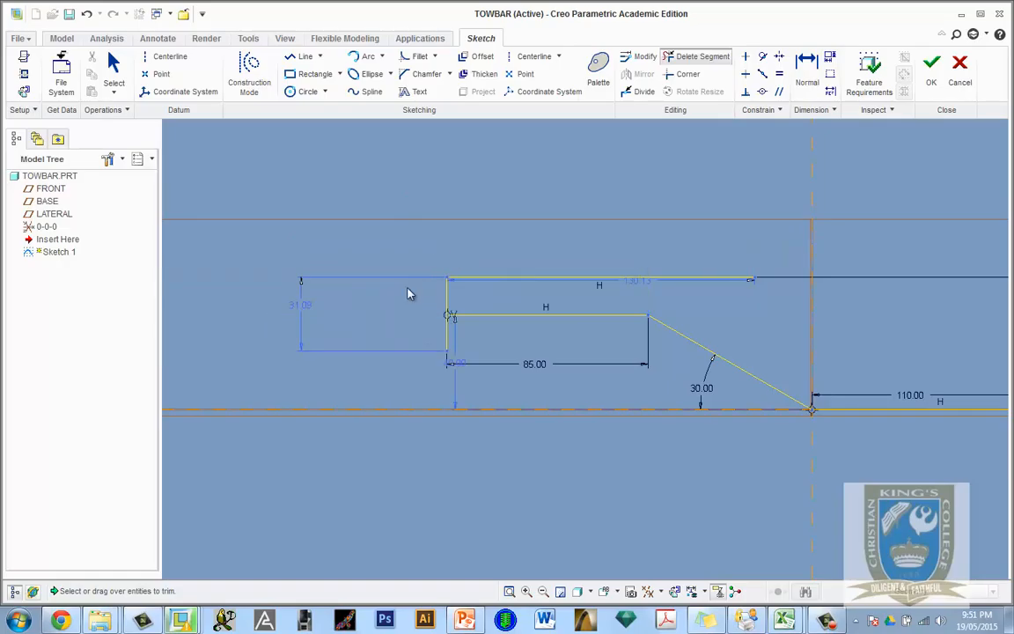
{"action": "left_click", "coordinate": [450, 340]}
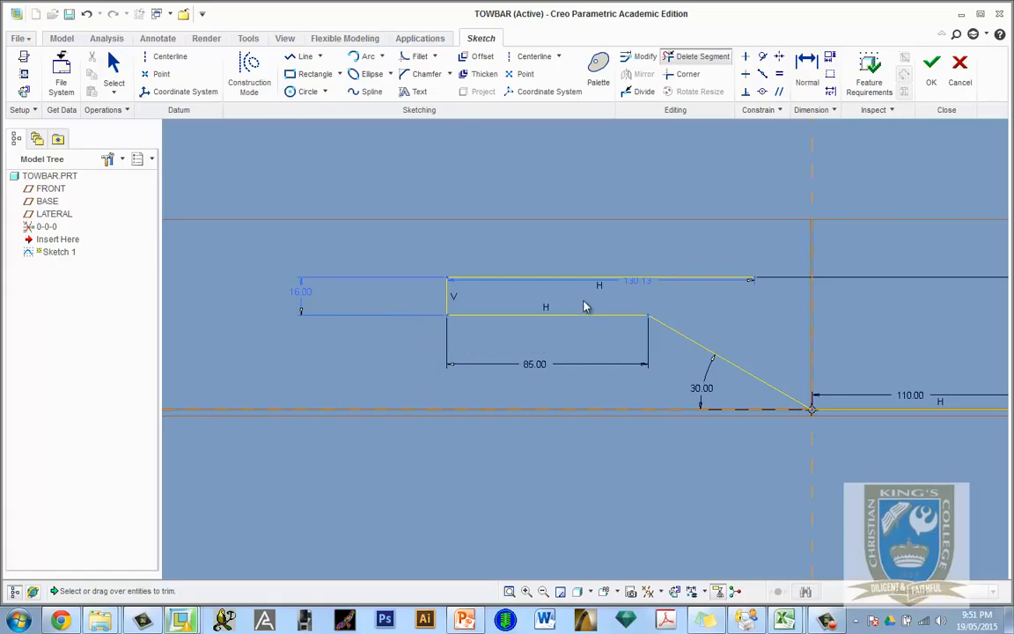
Draw a vertical line about 29 mm long upward from the free end of the 110 mm base line.
{"action": "scroll", "coordinate": [393, 293], "scroll_direction": "down", "scroll_amount": 3}
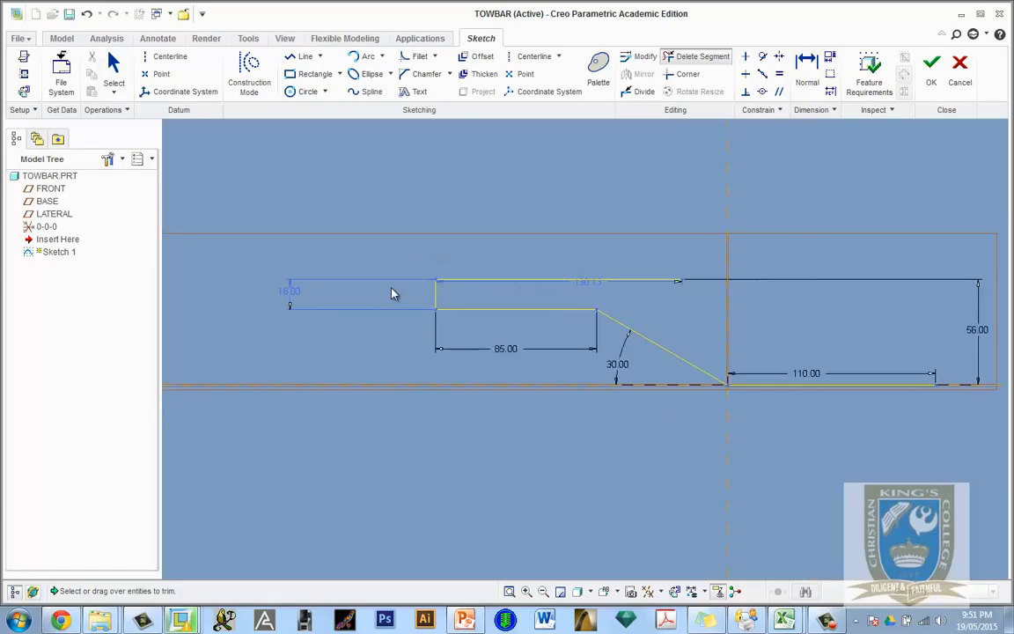
{"action": "scroll", "coordinate": [653, 380], "scroll_direction": "up", "scroll_amount": 2}
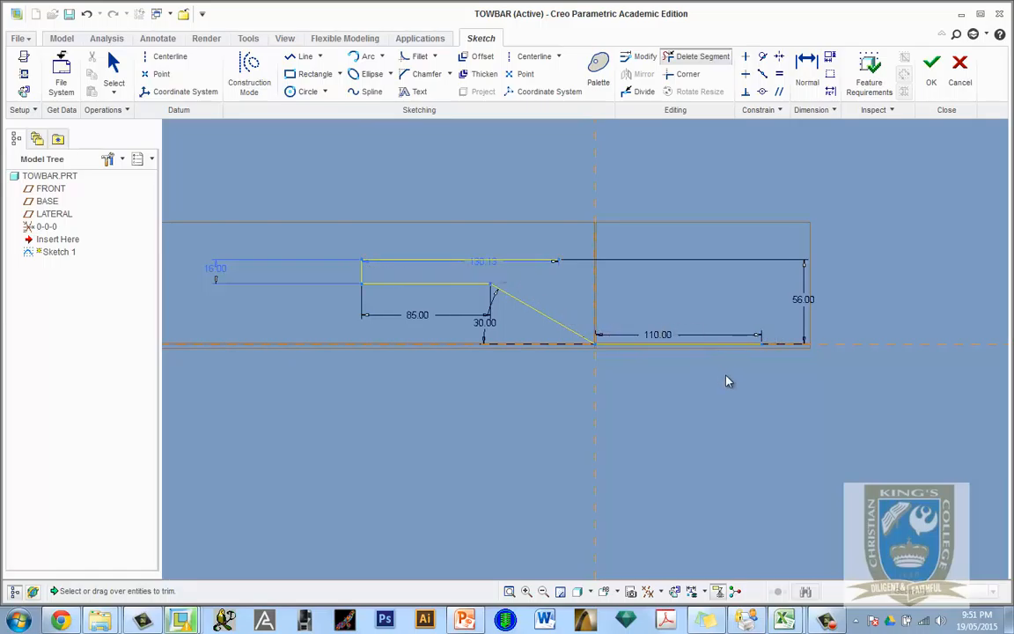
{"action": "scroll", "coordinate": [728, 381], "scroll_direction": "up", "scroll_amount": 1}
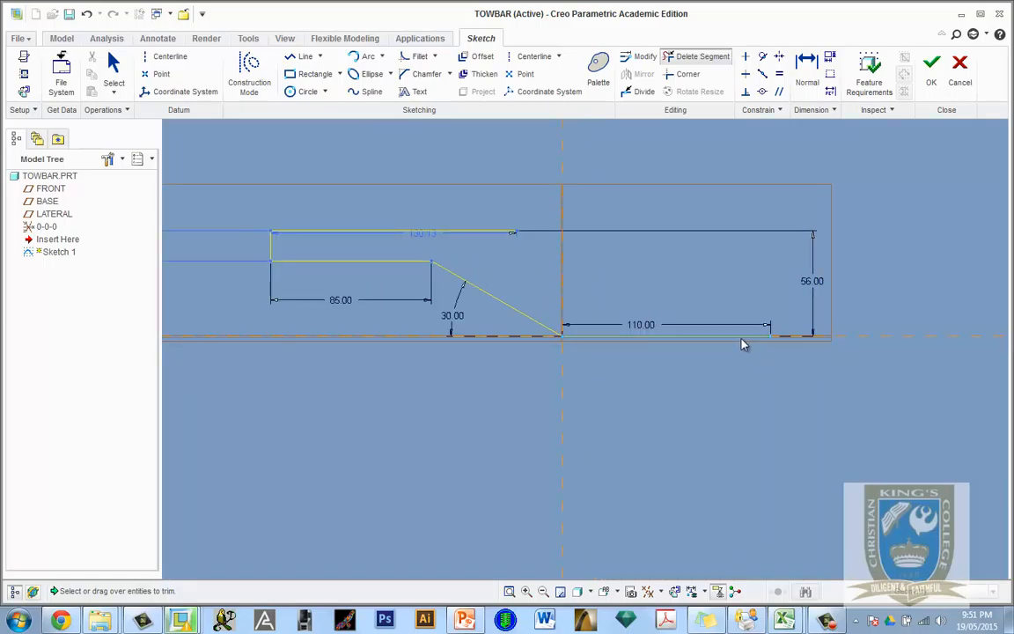
{"action": "left_click", "coordinate": [301, 56]}
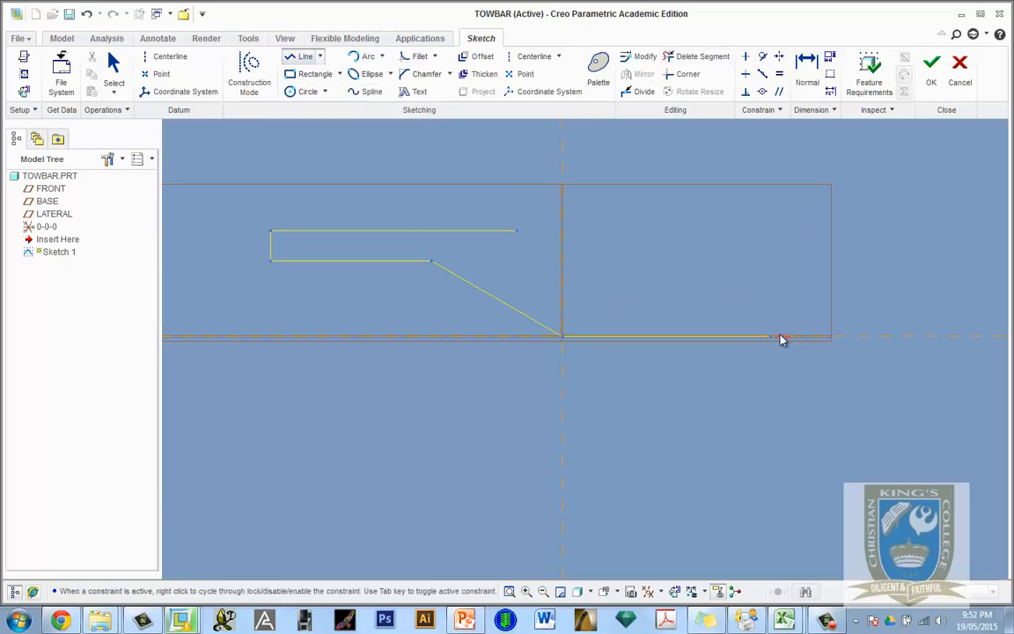
{"action": "left_click", "coordinate": [770, 281]}
{"action": "middle_click", "coordinate": [771, 282]}
{"action": "middle_click", "coordinate": [770, 282]}
Offset the 110 mm base line upward as a single edge using an offset value of -16.
{"action": "left_click", "coordinate": [685, 337]}
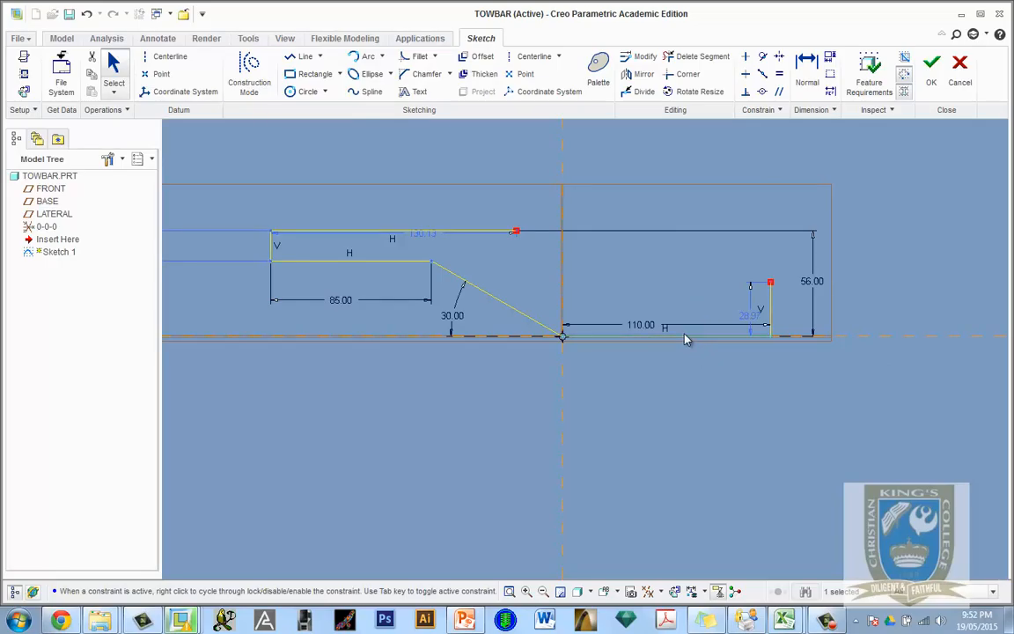
{"action": "left_click", "coordinate": [481, 58]}
{"action": "type", "text": "-16"}
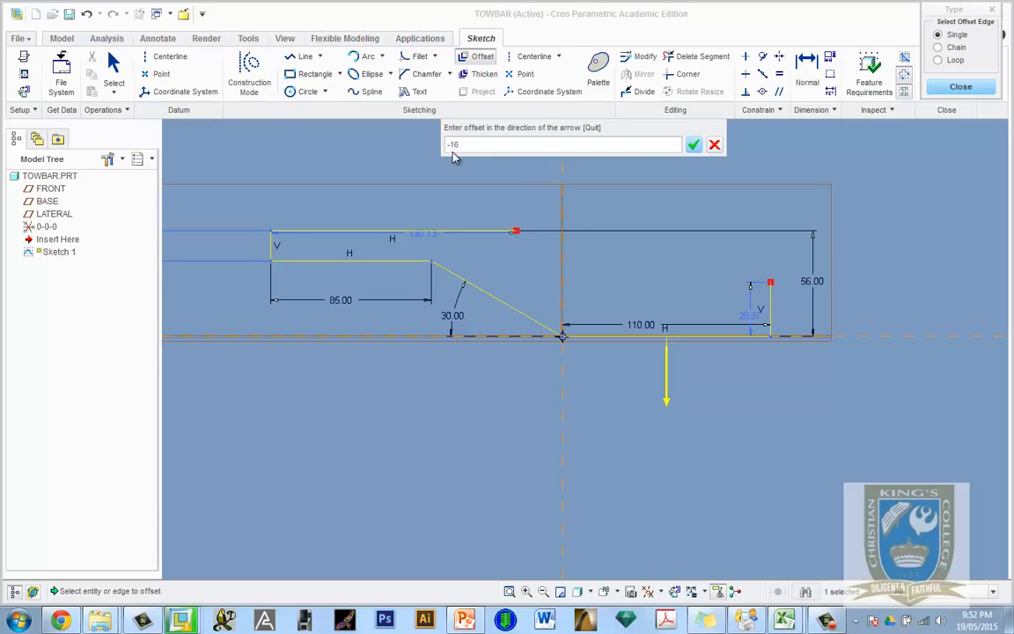
{"action": "key", "text": "Return"}
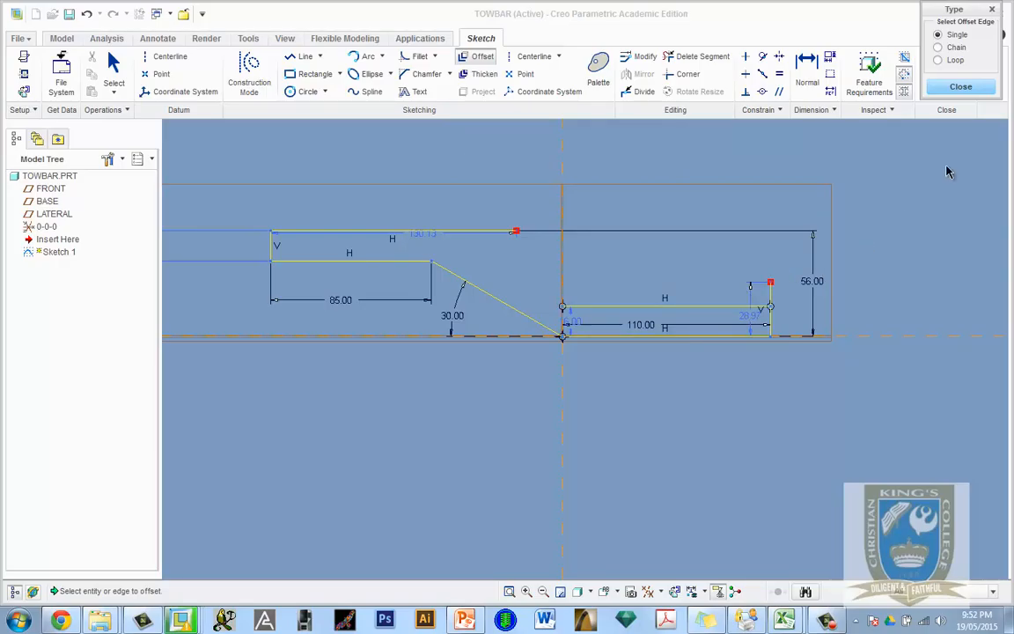
{"action": "left_click", "coordinate": [960, 86]}
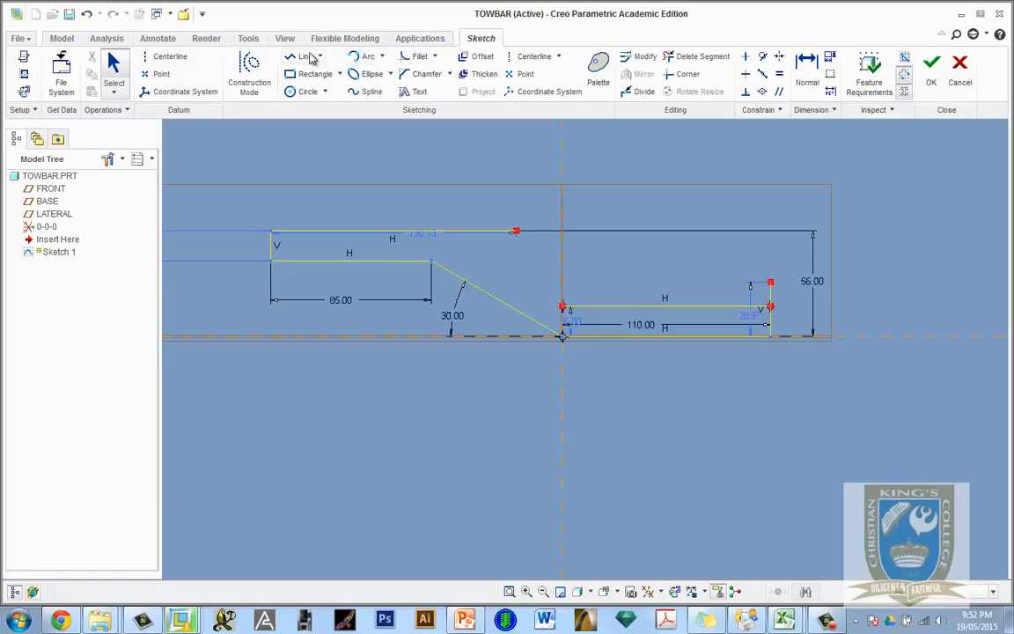
{"action": "left_click", "coordinate": [305, 56]}
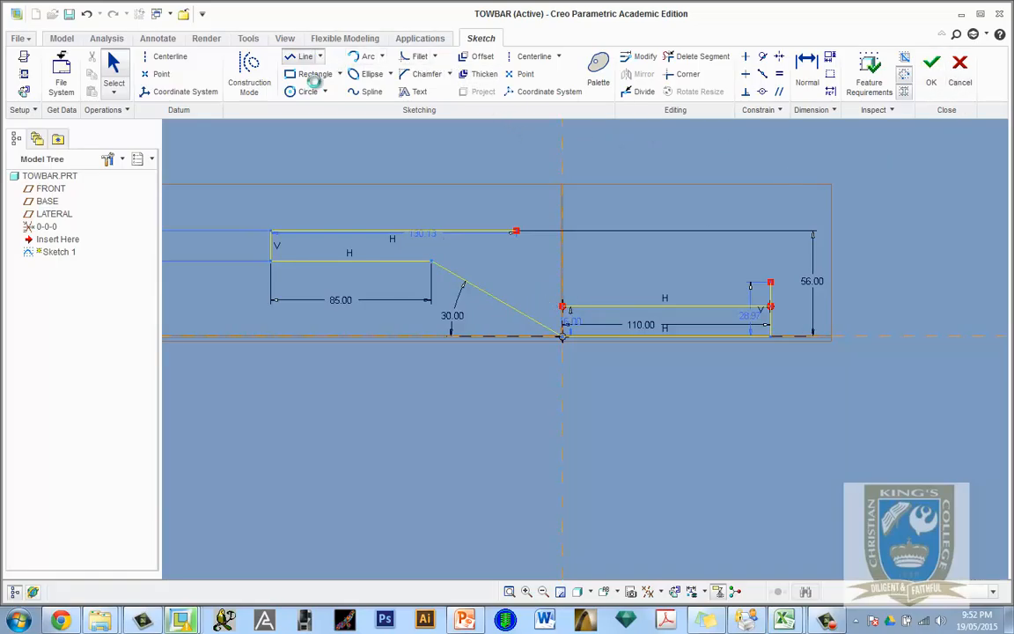
{"action": "left_click", "coordinate": [383, 206]}
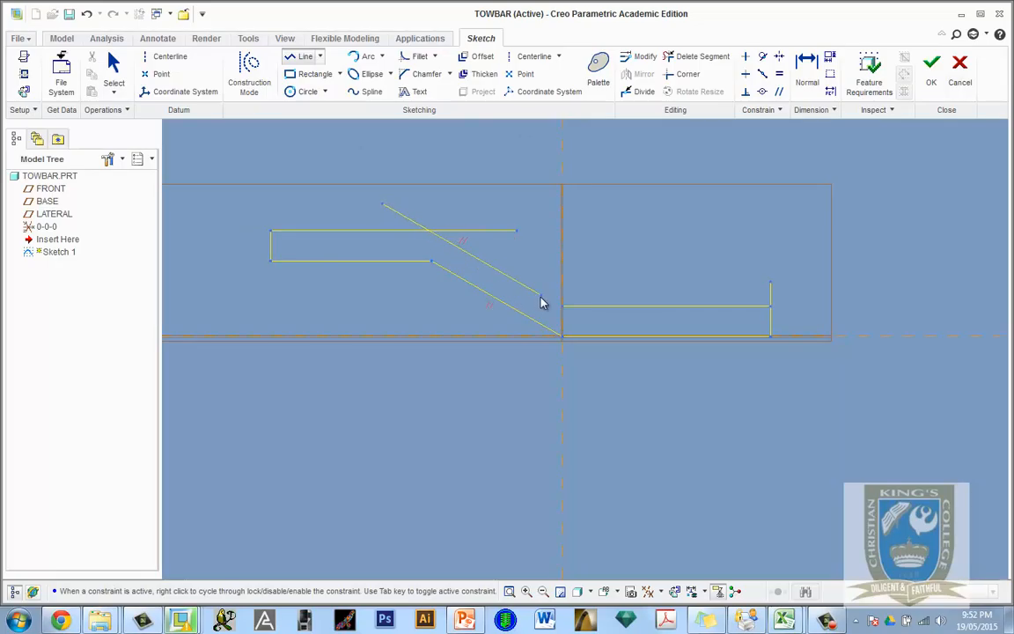
{"action": "left_click", "coordinate": [562, 306]}
{"action": "middle_click", "coordinate": [305, 162]}
Draw a line parallel to the sloping edge, about 23 mm above it, crossing both the upper horizontal and the offset base line.
{"action": "left_click", "coordinate": [616, 317]}
{"action": "left_click", "coordinate": [424, 204]}
{"action": "middle_click", "coordinate": [471, 205]}
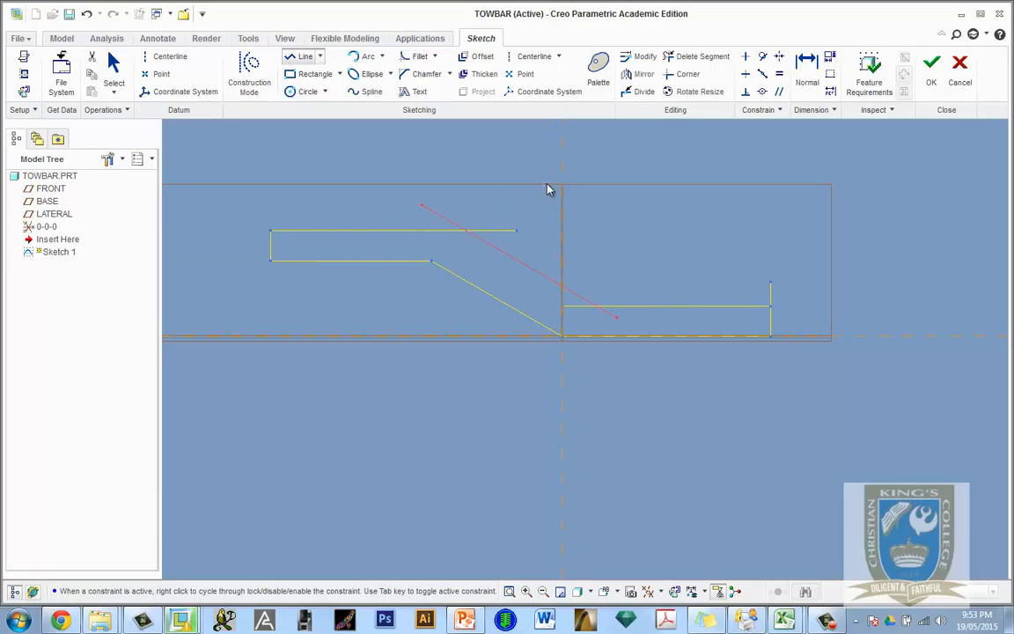
Dimension the distance between the sloping edge and the parallel line above it and set it to 16 mm.
{"action": "left_click", "coordinate": [808, 81]}
{"action": "left_click", "coordinate": [510, 260]}
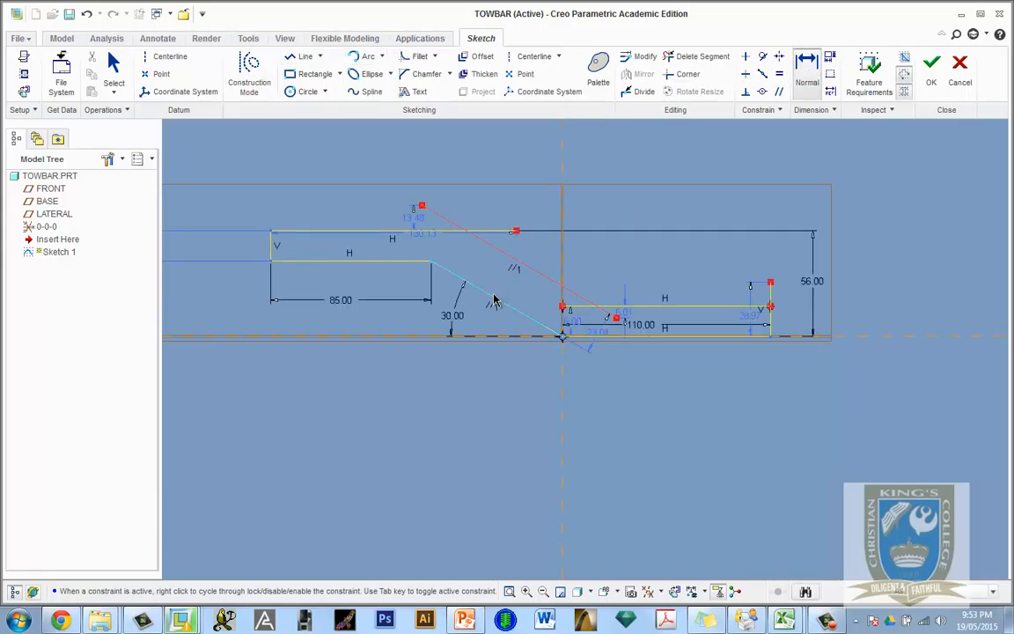
{"action": "middle_click", "coordinate": [499, 280]}
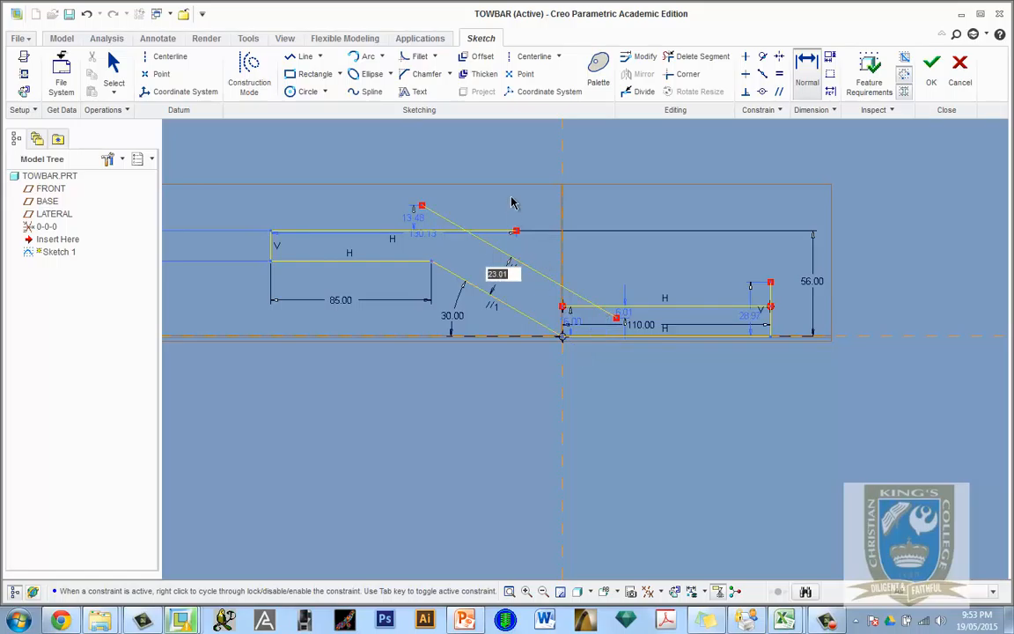
{"action": "type", "text": "16"}
{"action": "key", "text": "Return"}
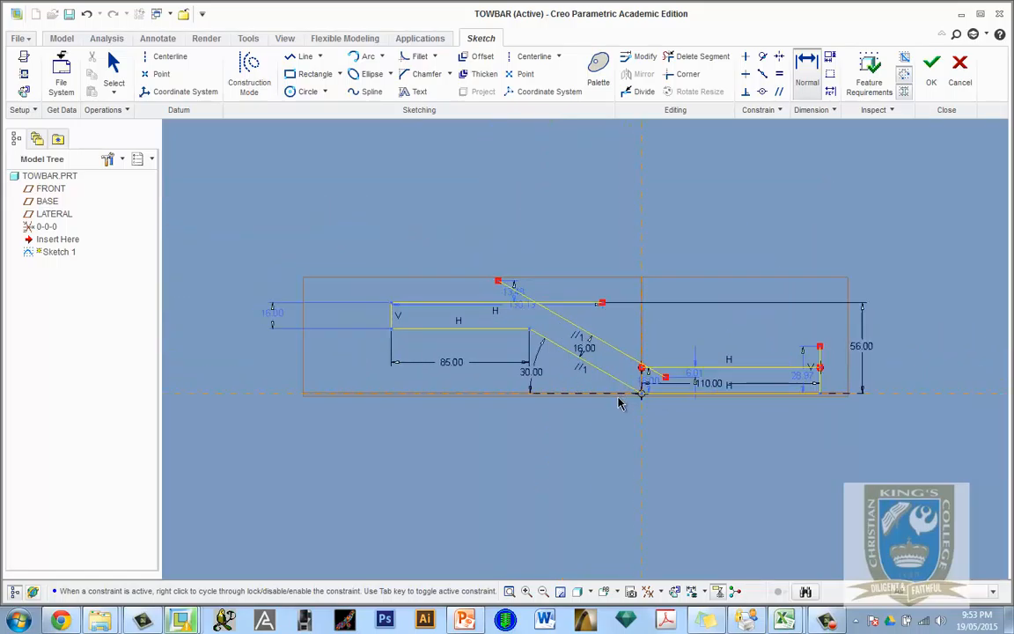
Trim the overhanging ends of the upper sloping, horizontal and vertical lines to close the tongue's side profile.
{"action": "scroll", "coordinate": [619, 404], "scroll_direction": "down", "scroll_amount": 3}
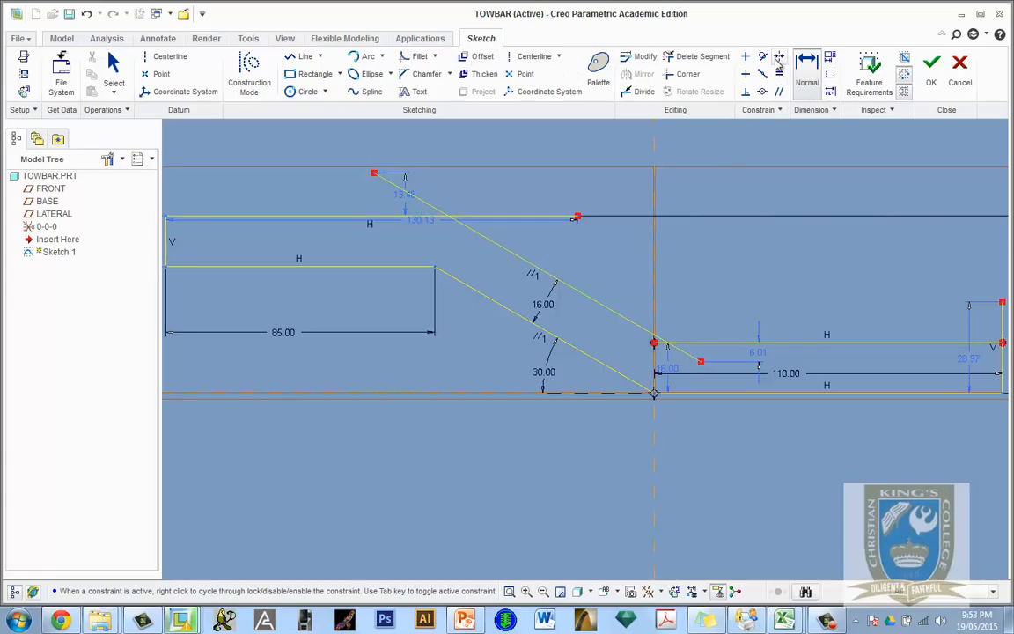
{"action": "left_click", "coordinate": [698, 56]}
{"action": "mouse_move", "coordinate": [381, 188]}
{"action": "left_mouse_down"}
{"action": "mouse_move", "coordinate": [516, 226]}
{"action": "mouse_move", "coordinate": [733, 258]}
{"action": "left_mouse_up"}
{"action": "mouse_move", "coordinate": [716, 365]}
{"action": "left_mouse_down"}
{"action": "mouse_move", "coordinate": [655, 345]}
{"action": "mouse_move", "coordinate": [651, 354]}
{"action": "left_mouse_up"}
{"action": "scroll", "coordinate": [541, 360], "scroll_direction": "up", "scroll_amount": 1}
{"action": "scroll", "coordinate": [538, 361], "scroll_direction": "up", "scroll_amount": 2}
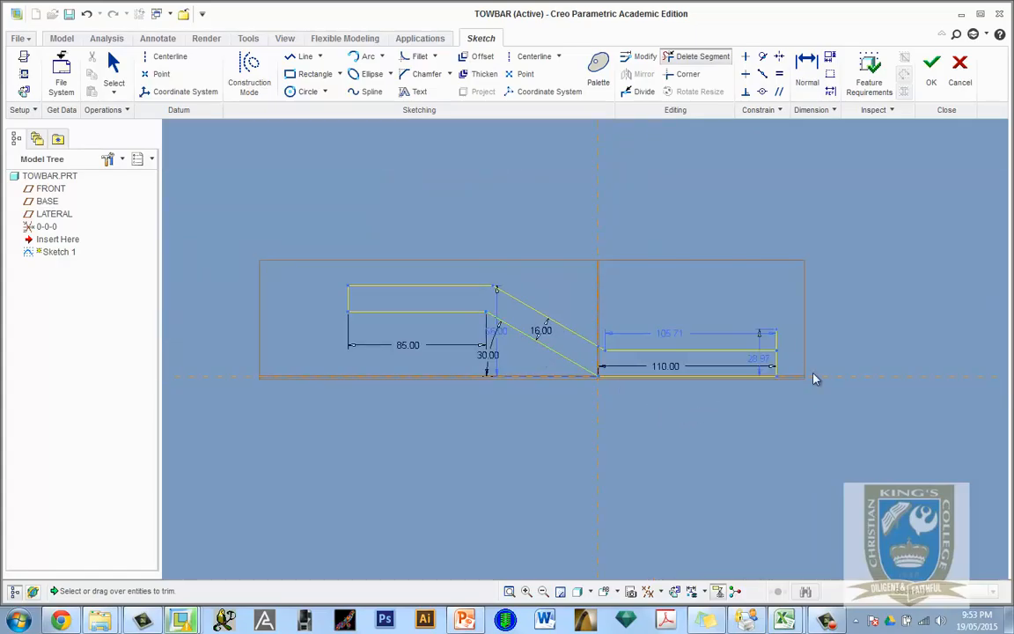
{"action": "left_click", "coordinate": [774, 341]}
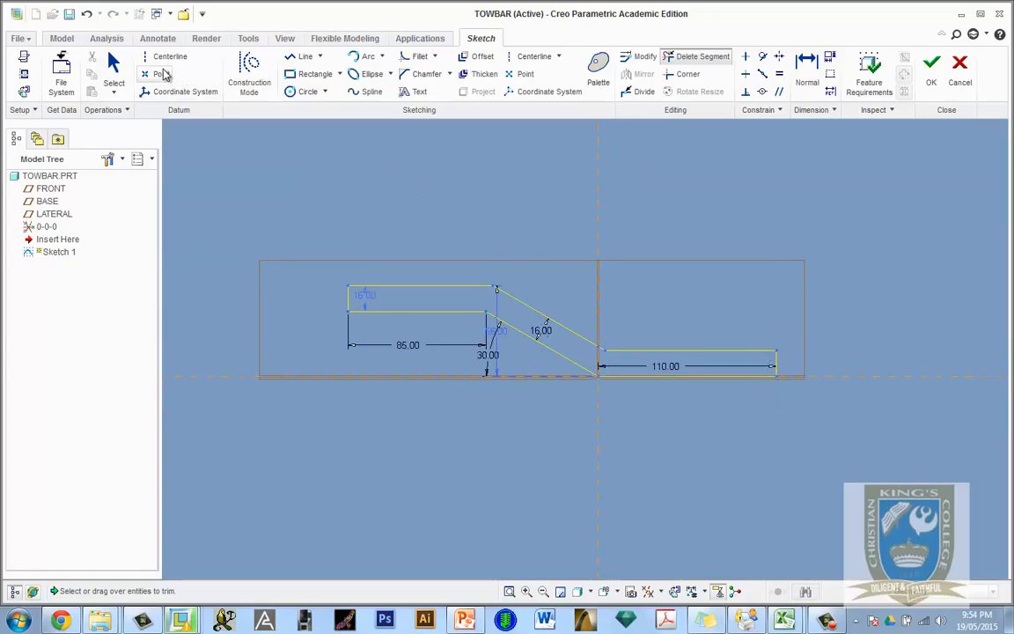
{"action": "left_click", "coordinate": [117, 66]}
{"action": "scroll", "coordinate": [604, 394], "scroll_direction": "down", "scroll_amount": 2}
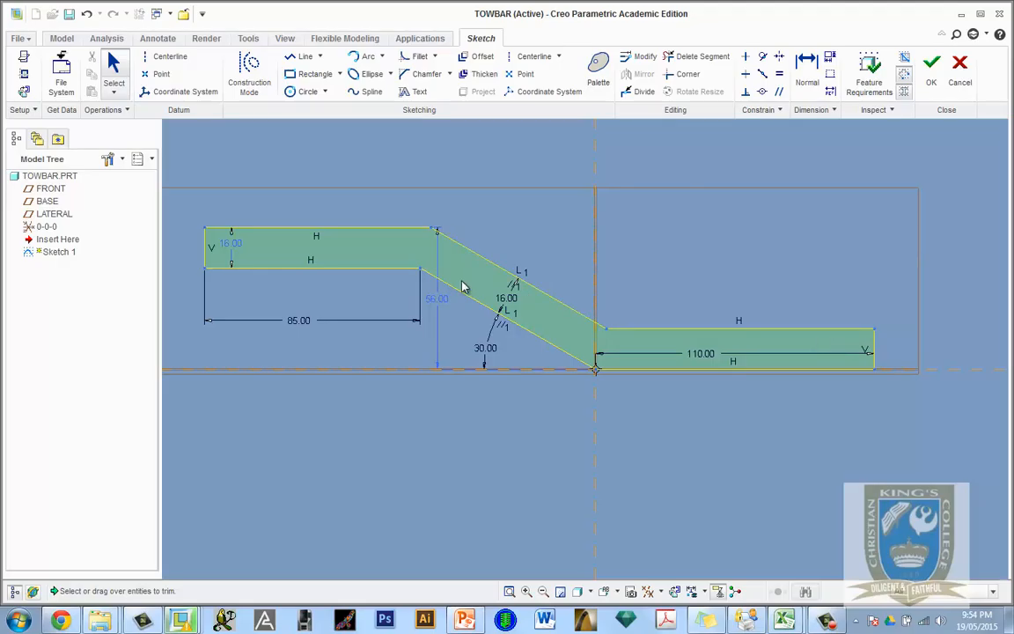
Accept the finished profile sketch, refit the model in view and turn on the spin center.
{"action": "left_click", "coordinate": [935, 71]}
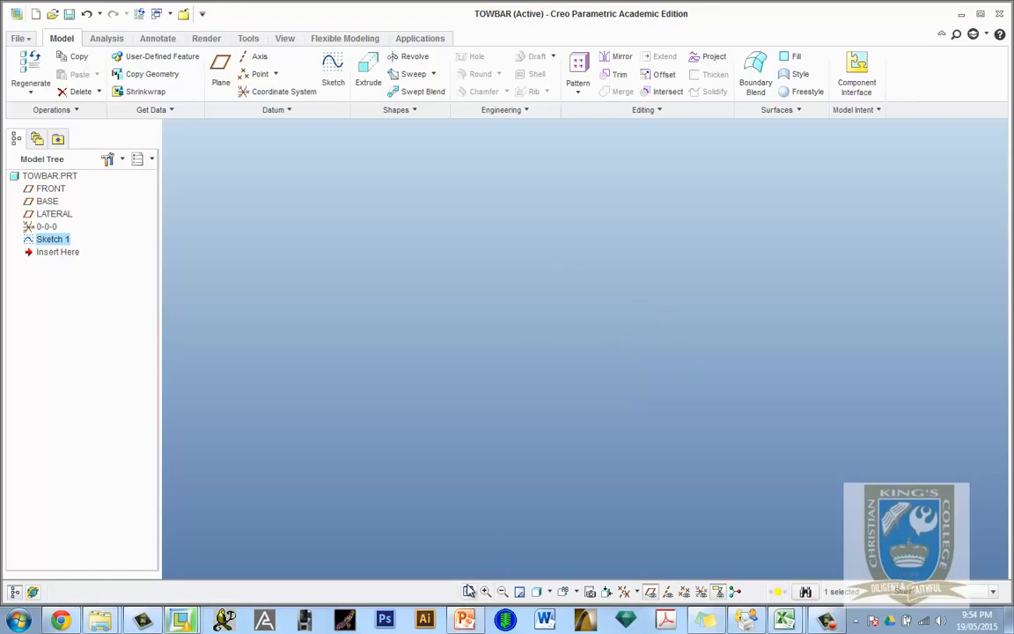
{"action": "left_click", "coordinate": [470, 591]}
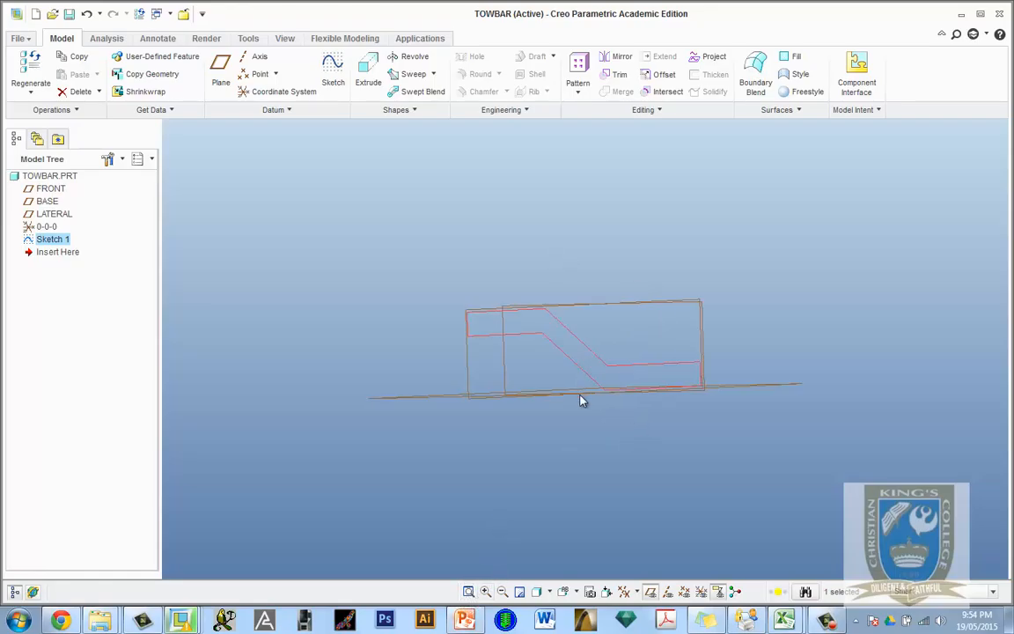
{"action": "left_click", "coordinate": [736, 593]}
{"action": "mouse_move", "coordinate": [592, 353]}
{"action": "middle_mouse_down"}
{"action": "mouse_move", "coordinate": [607, 373]}
{"action": "mouse_move", "coordinate": [599, 351]}
{"action": "mouse_move", "coordinate": [589, 365]}
{"action": "middle_mouse_up"}
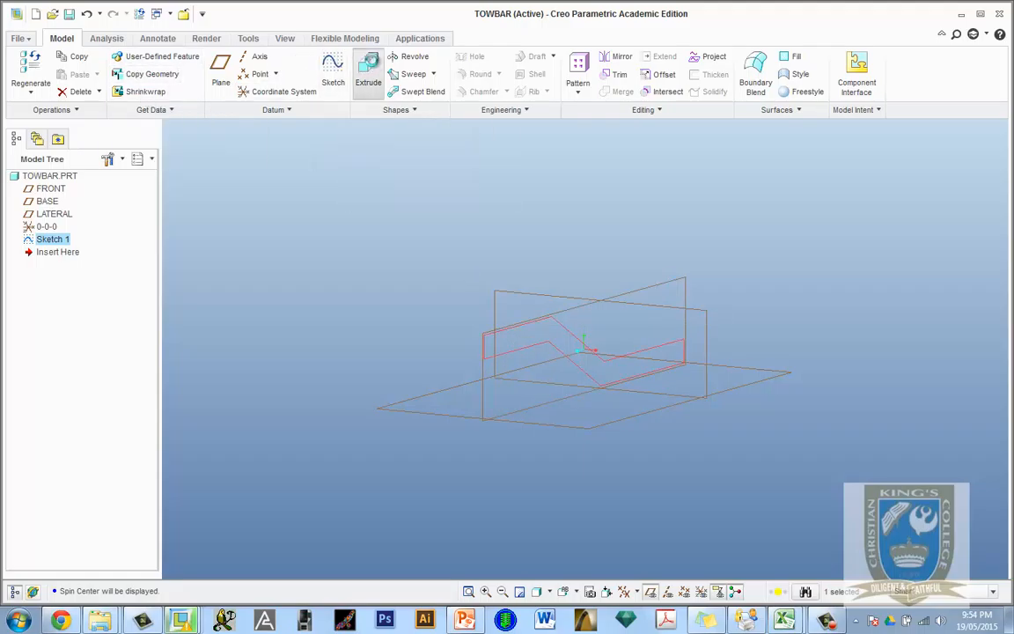
Extrude the side profile symmetrically about its sketch plane to 75 mm, checking the width on the PowerPoint drawing.
{"action": "left_click", "coordinate": [368, 75]}
{"action": "left_click", "coordinate": [81, 76]}
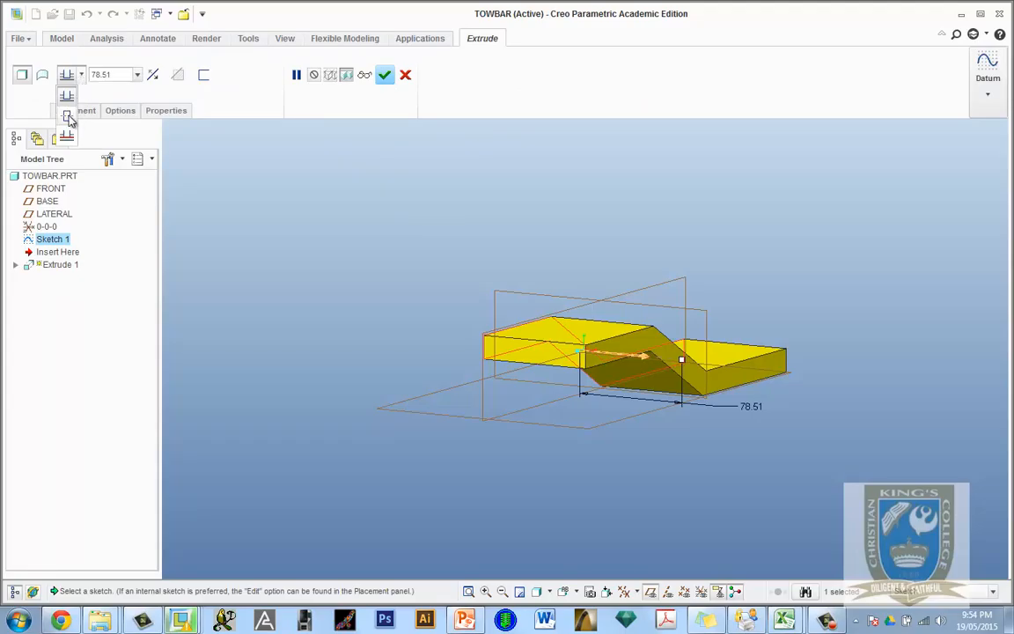
{"action": "left_click", "coordinate": [68, 118]}
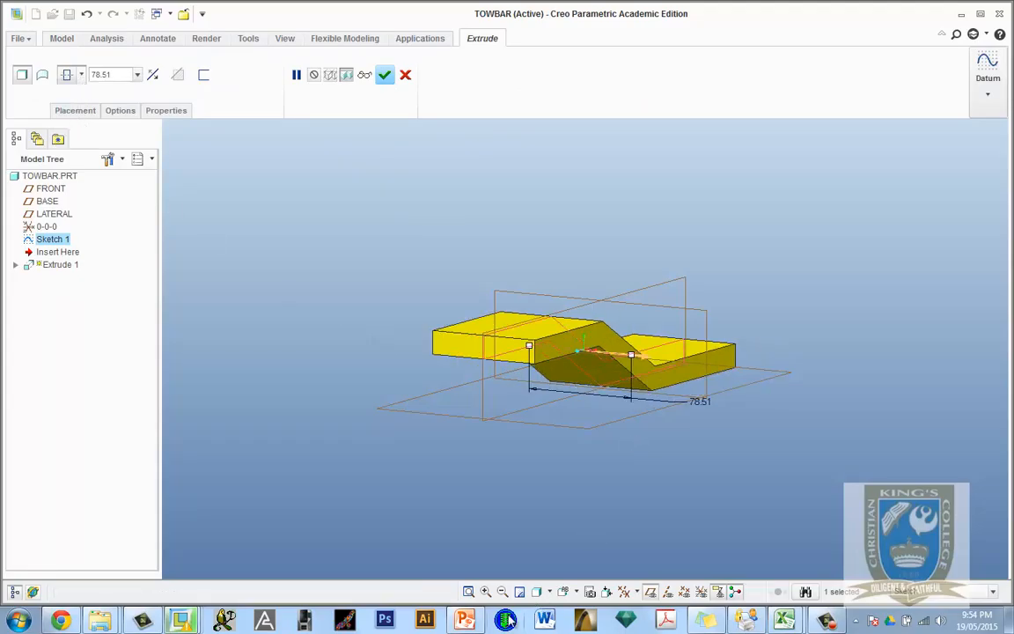
{"action": "left_click", "coordinate": [469, 622]}
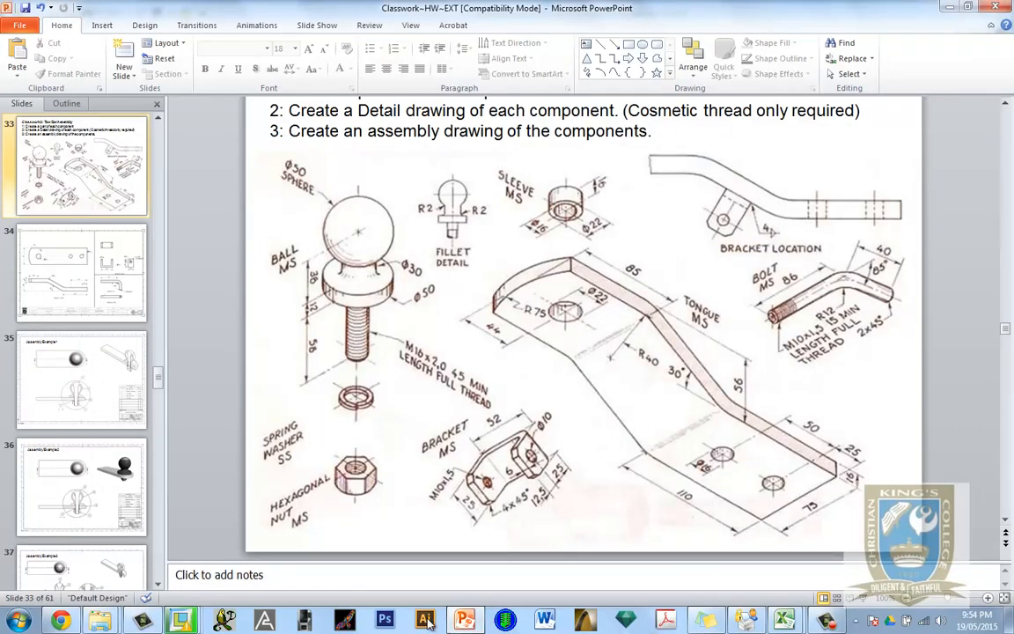
{"action": "left_click", "coordinate": [466, 621]}
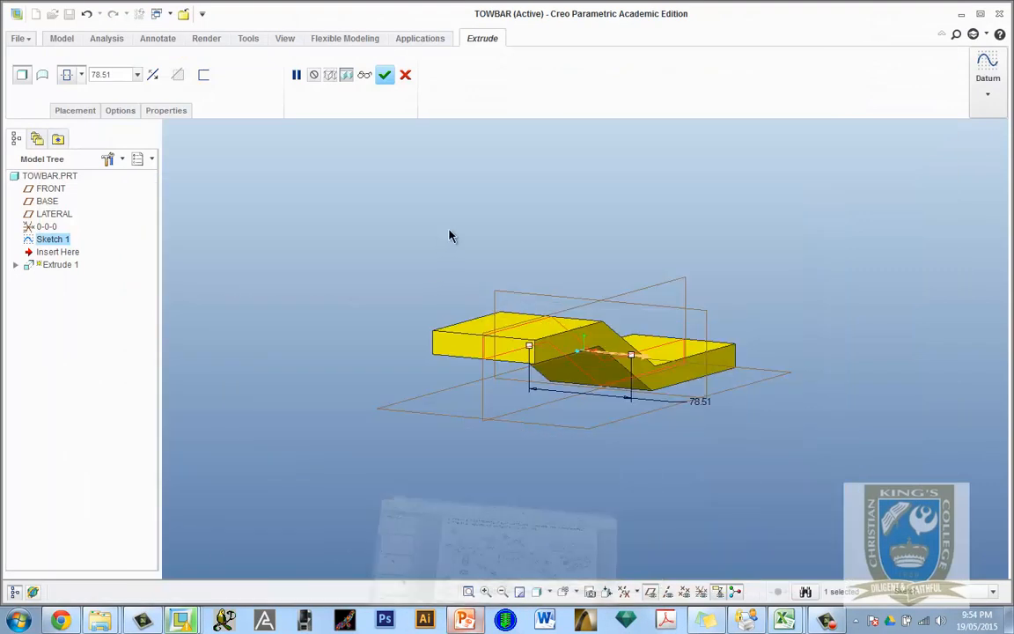
{"action": "double_click", "coordinate": [113, 74]}
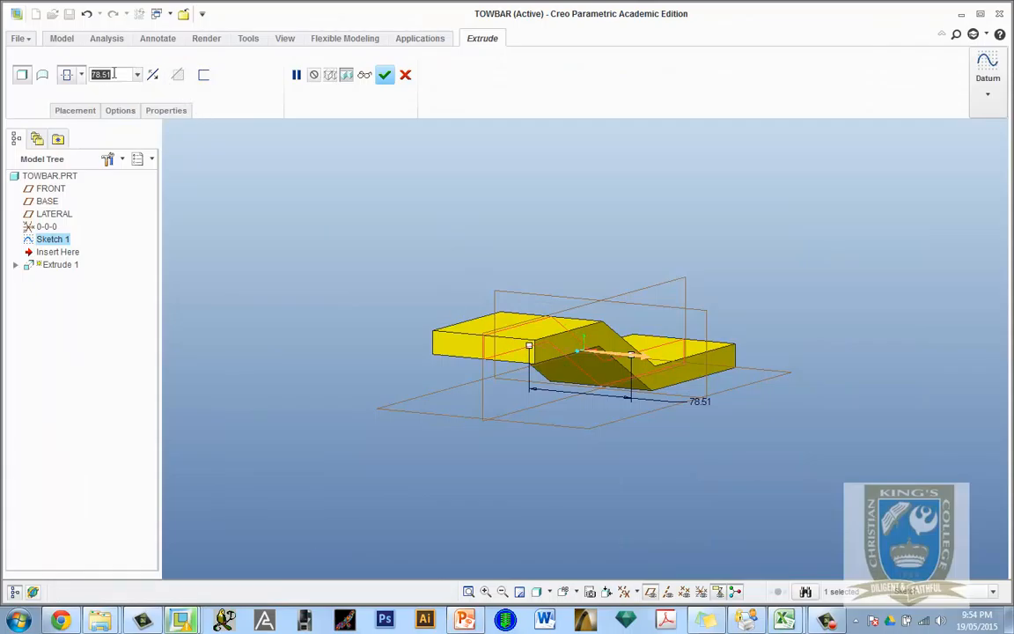
{"action": "type", "text": "75"}
{"action": "key", "text": "Return"}
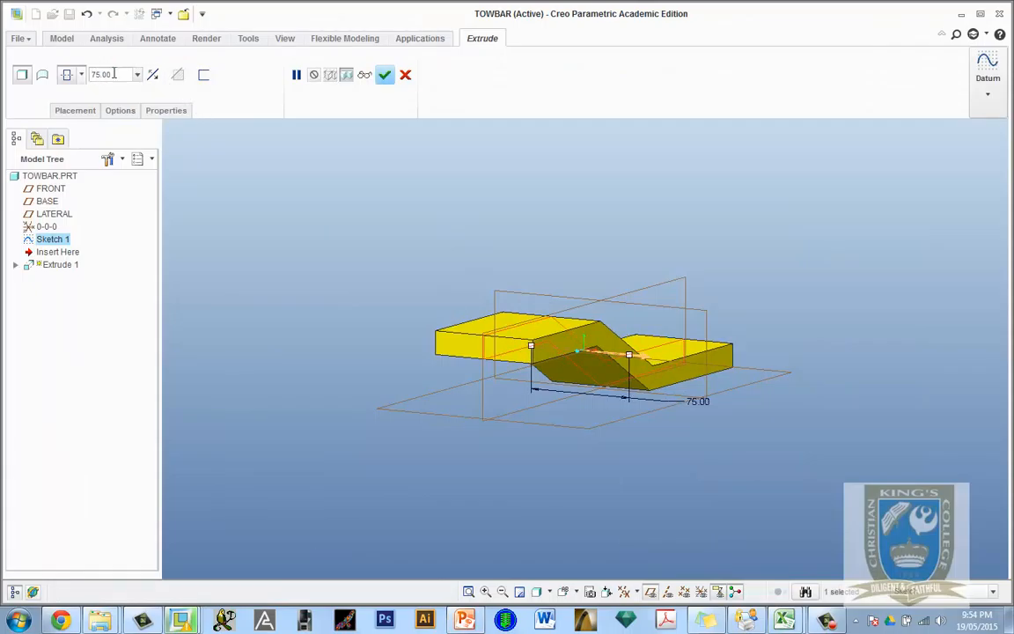
{"action": "left_click", "coordinate": [386, 76]}
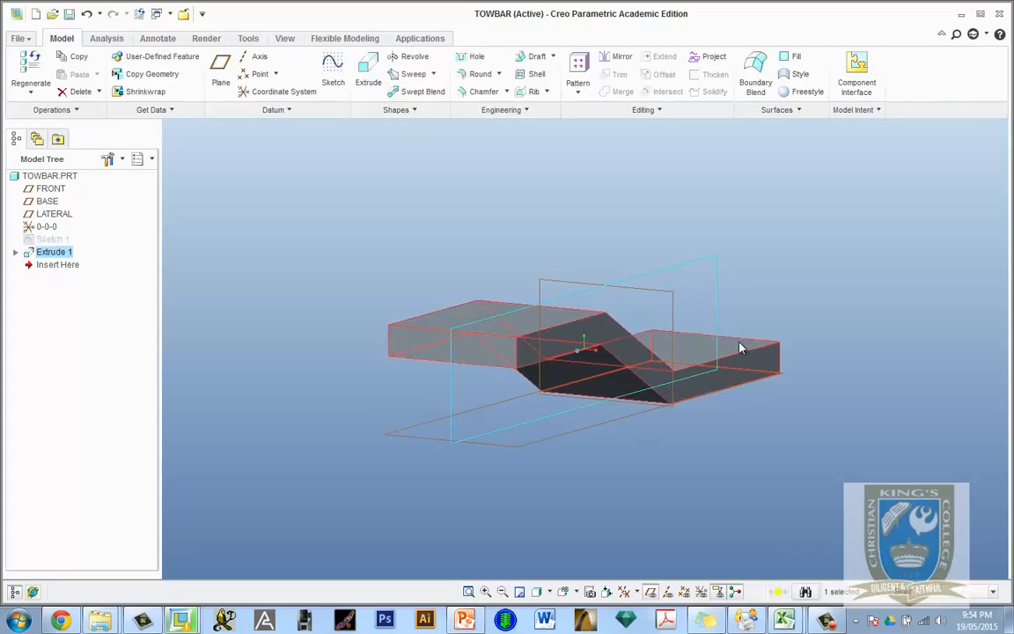
{"action": "middle_click_drag", "start_coordinate": [691, 392], "coordinate": [670, 401]}
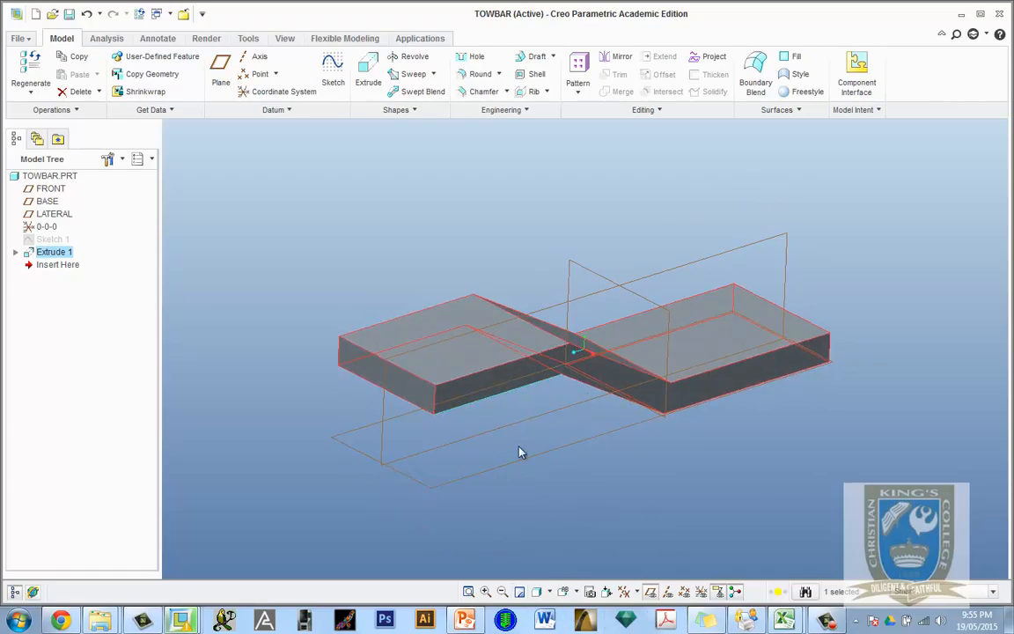
{"action": "left_click", "coordinate": [465, 619]}
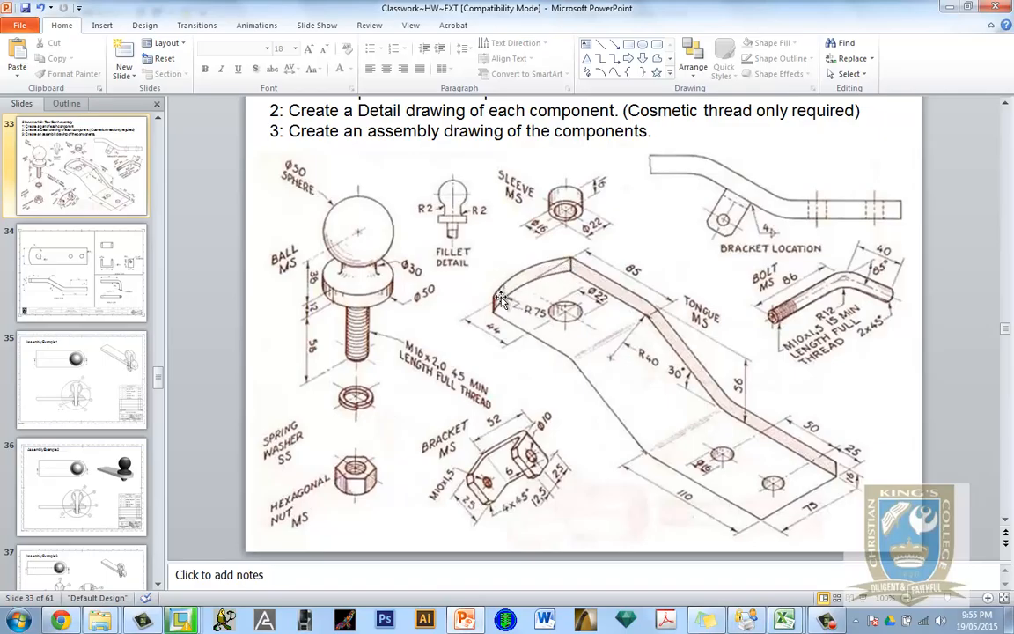
{"action": "left_click", "coordinate": [467, 622]}
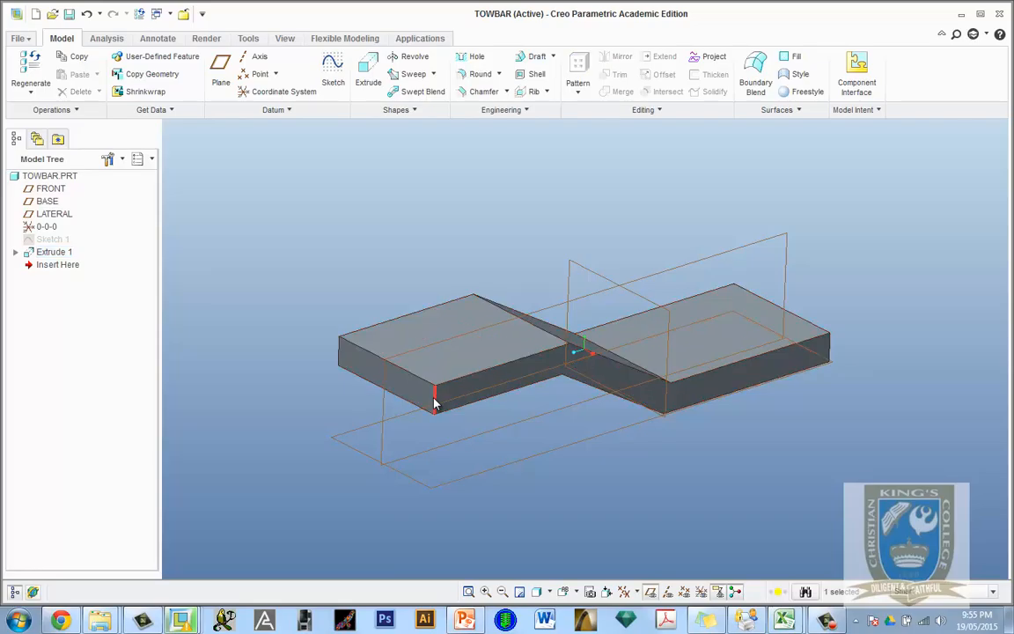
{"action": "left_click", "coordinate": [340, 354], "text": "ctrl"}
{"action": "left_click", "coordinate": [459, 77]}
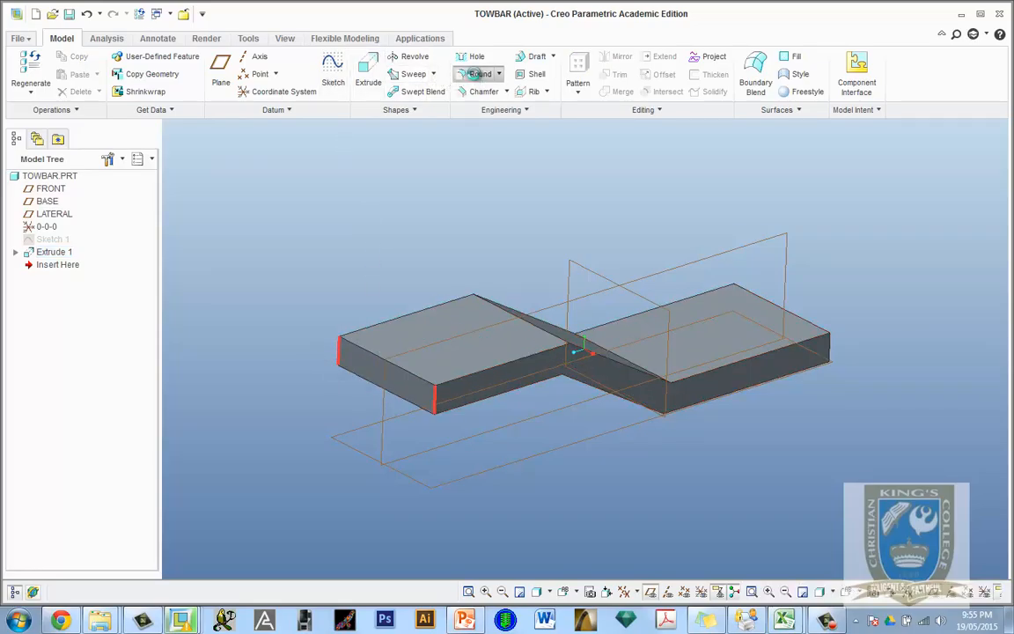
{"action": "double_click", "coordinate": [91, 74]}
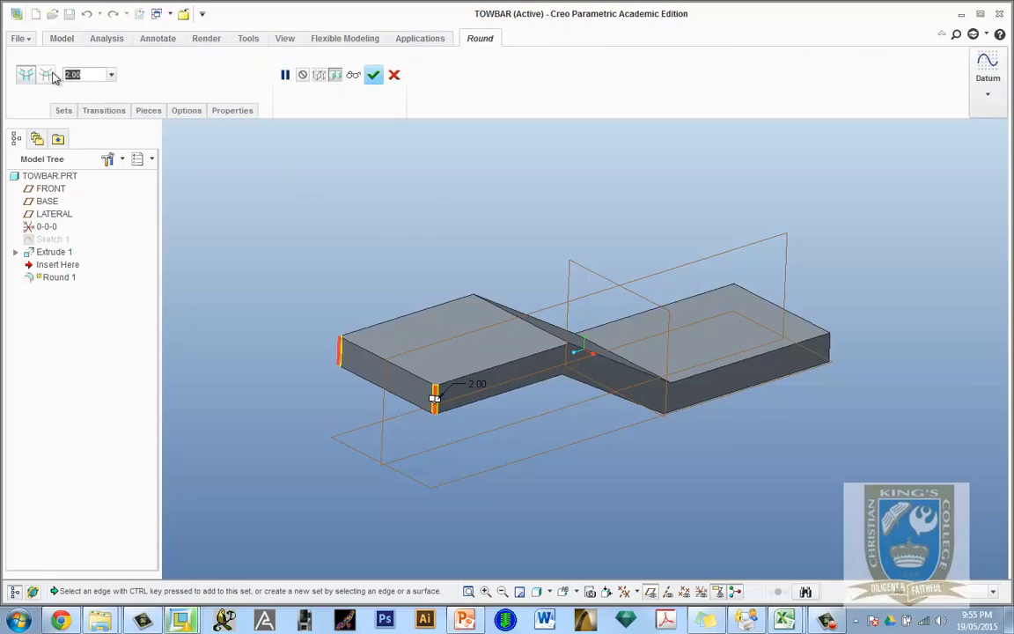
{"action": "type", "text": "7"}
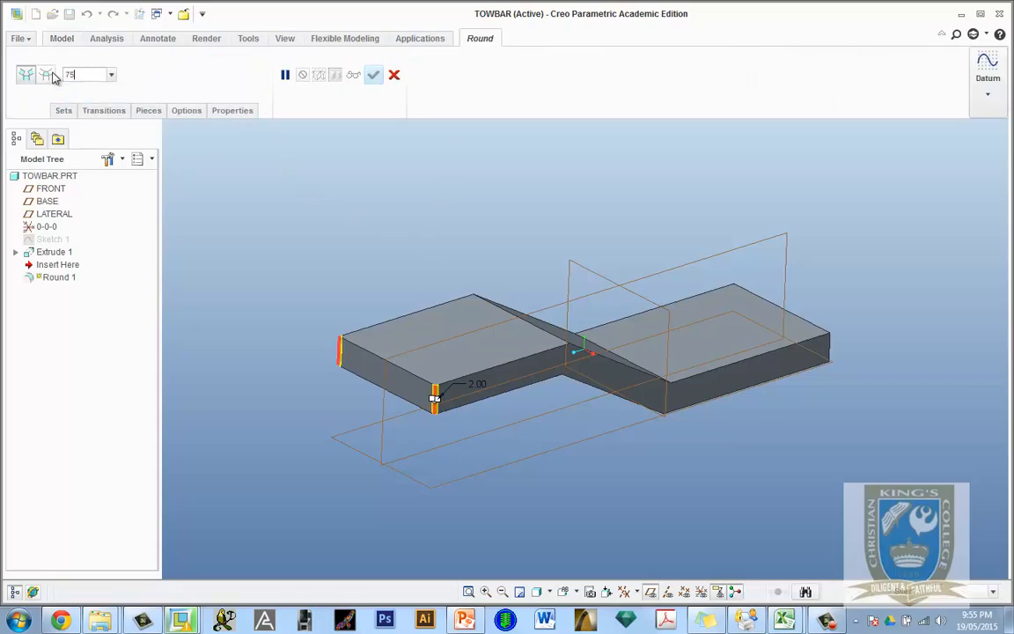
{"action": "type", "text": "5"}
{"action": "key", "text": "Return"}
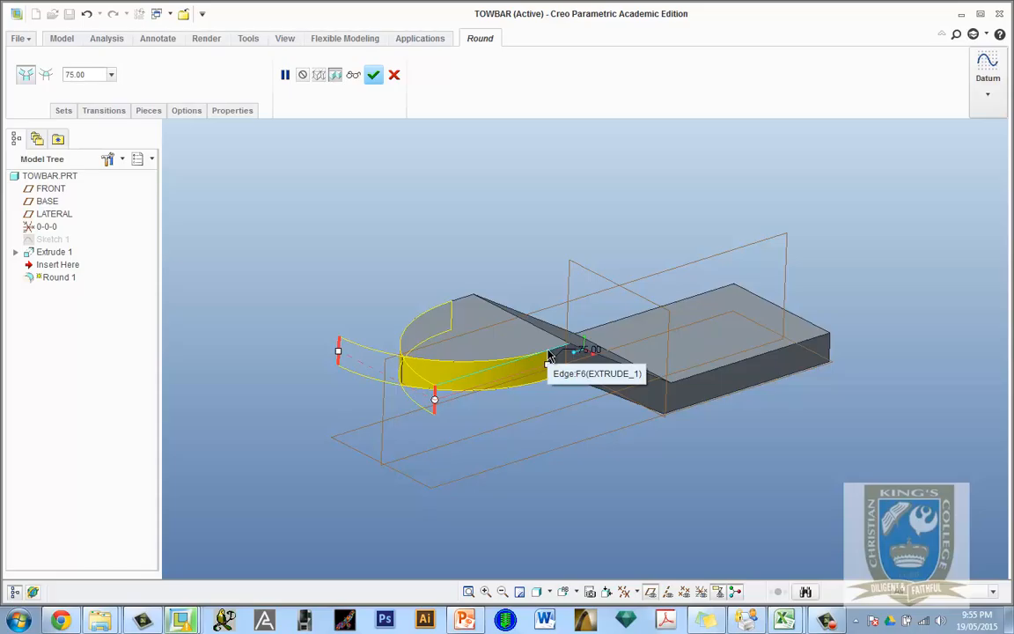
{"action": "left_click", "coordinate": [394, 76]}
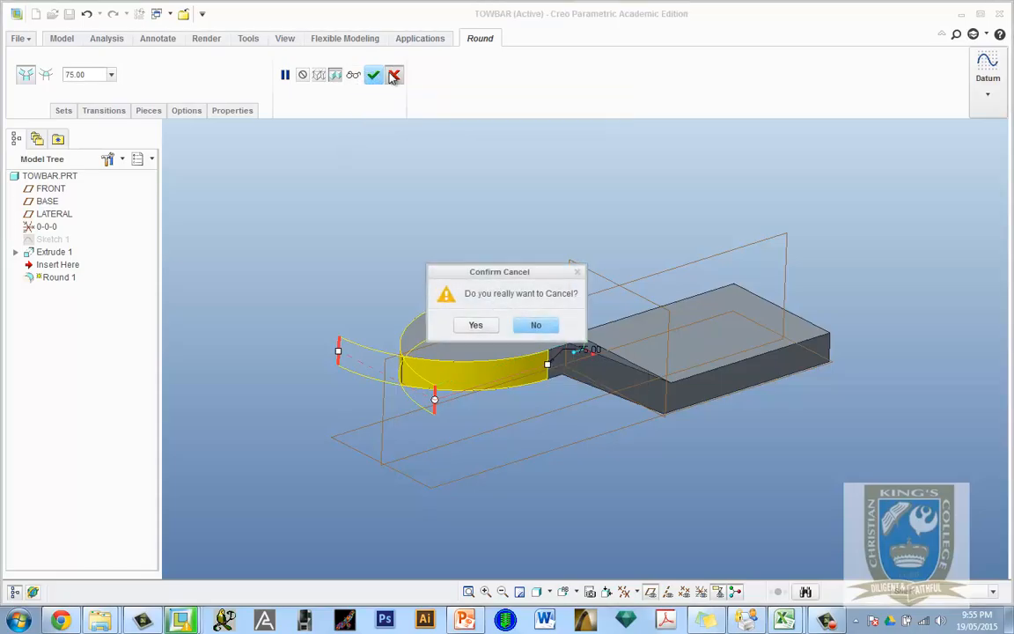
{"action": "left_click", "coordinate": [473, 325]}
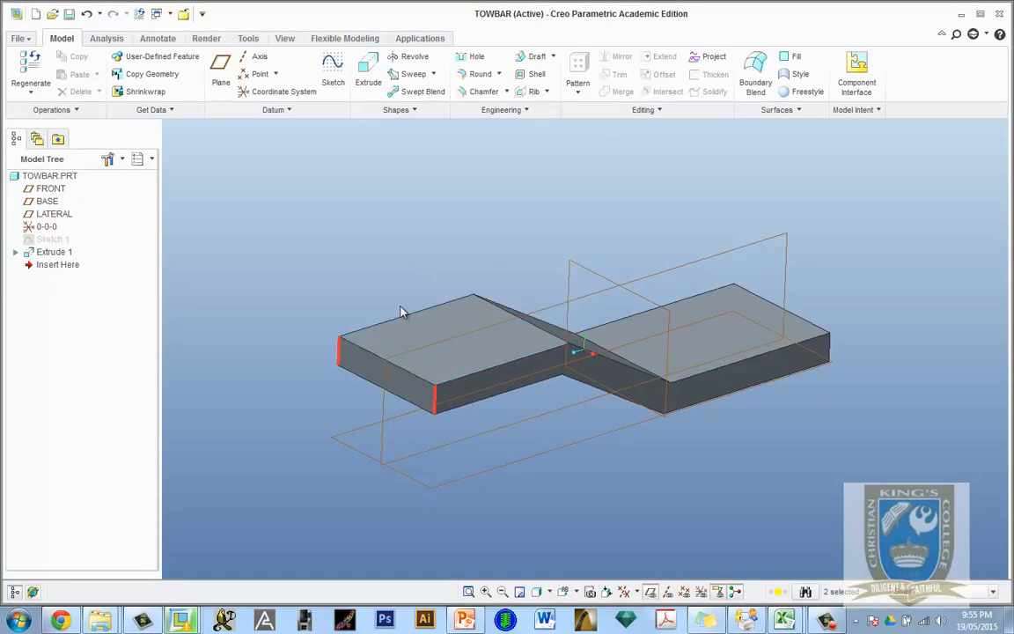
Check the tongue's rounded end on the PowerPoint drawing, return to Creo and start a sketch on the raised end's upper face.
{"action": "left_click", "coordinate": [466, 621]}
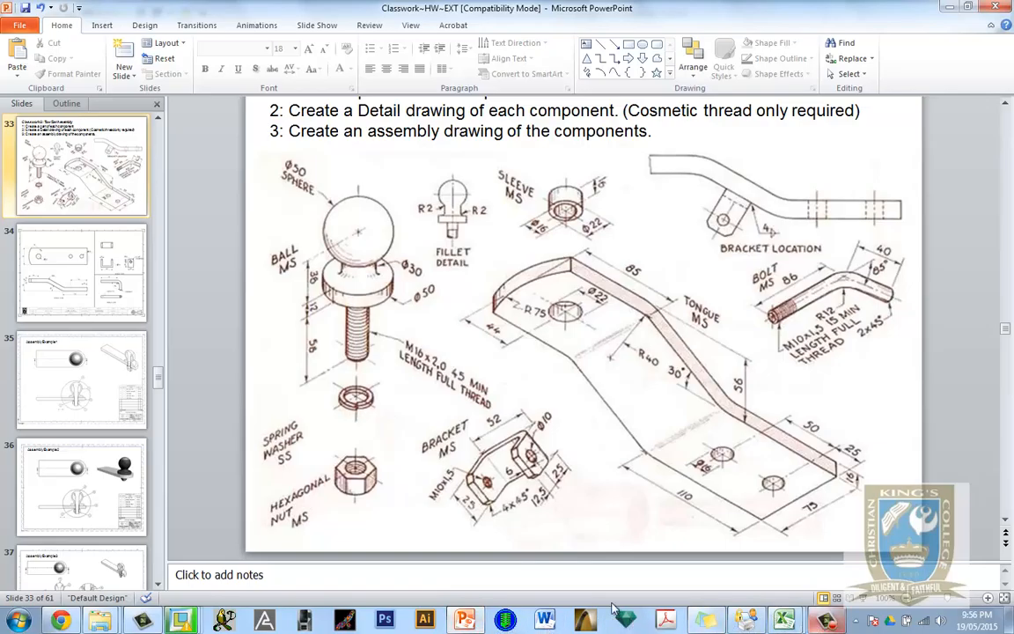
{"action": "left_click", "coordinate": [454, 616]}
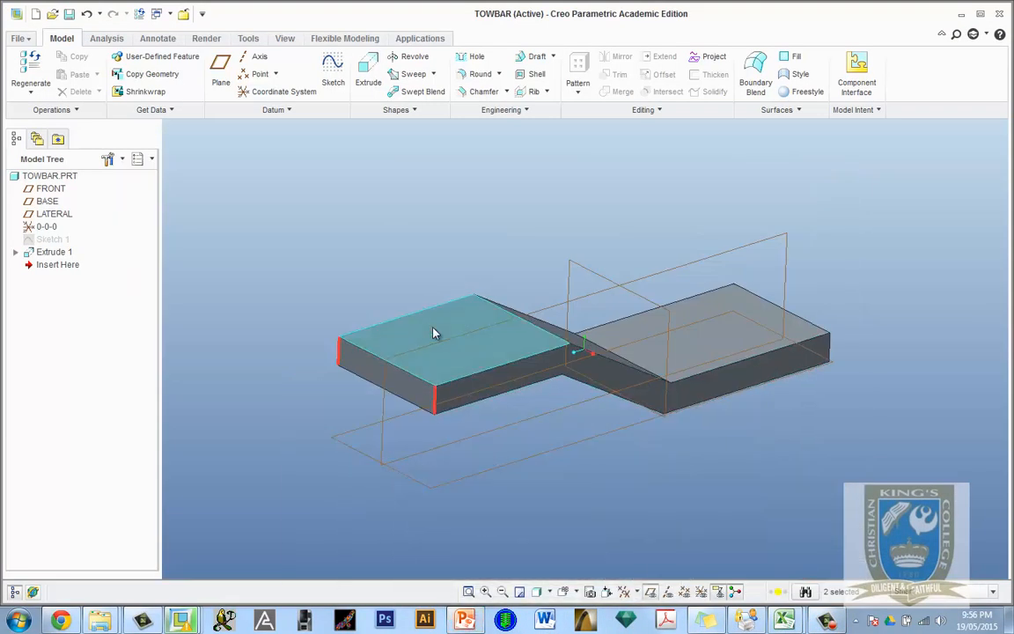
{"action": "left_click", "coordinate": [437, 330]}
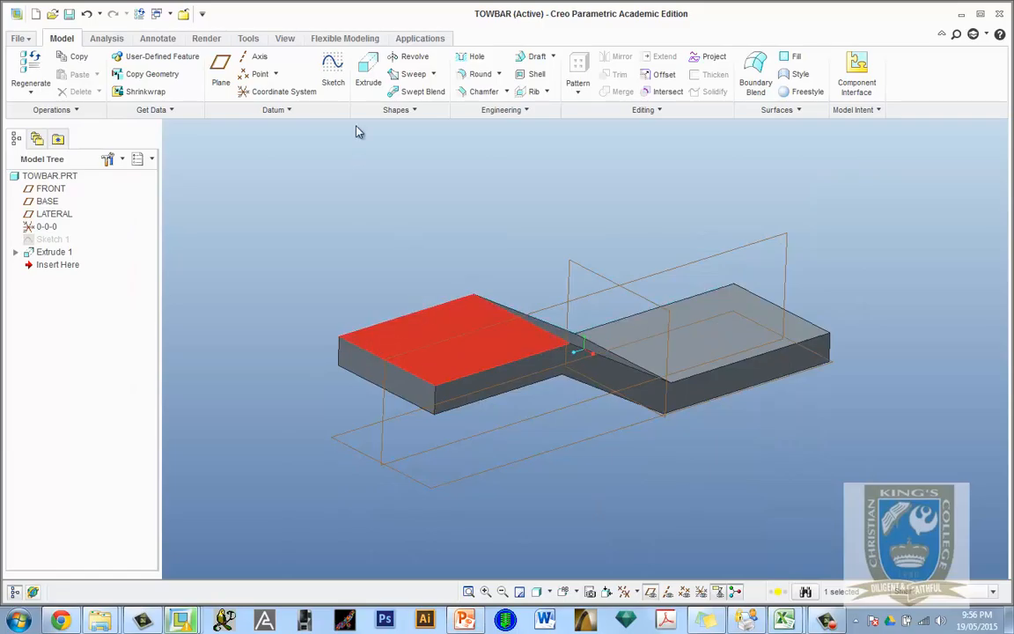
{"action": "left_click", "coordinate": [333, 70]}
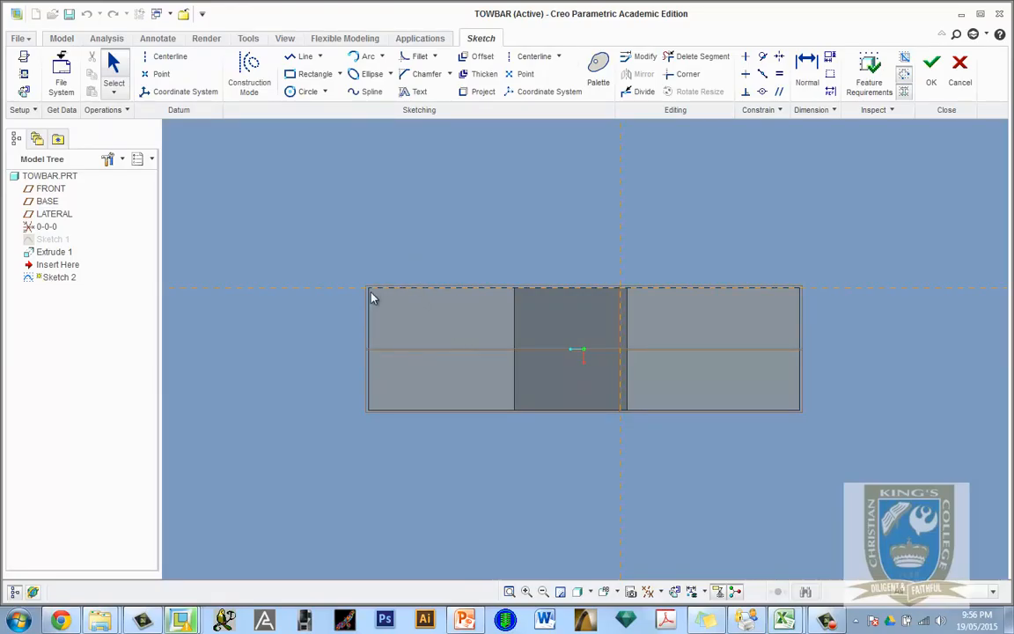
Draw a circle centred near the middle of the tongue and set its diameter to 150 mm.
{"action": "left_click", "coordinate": [306, 91]}
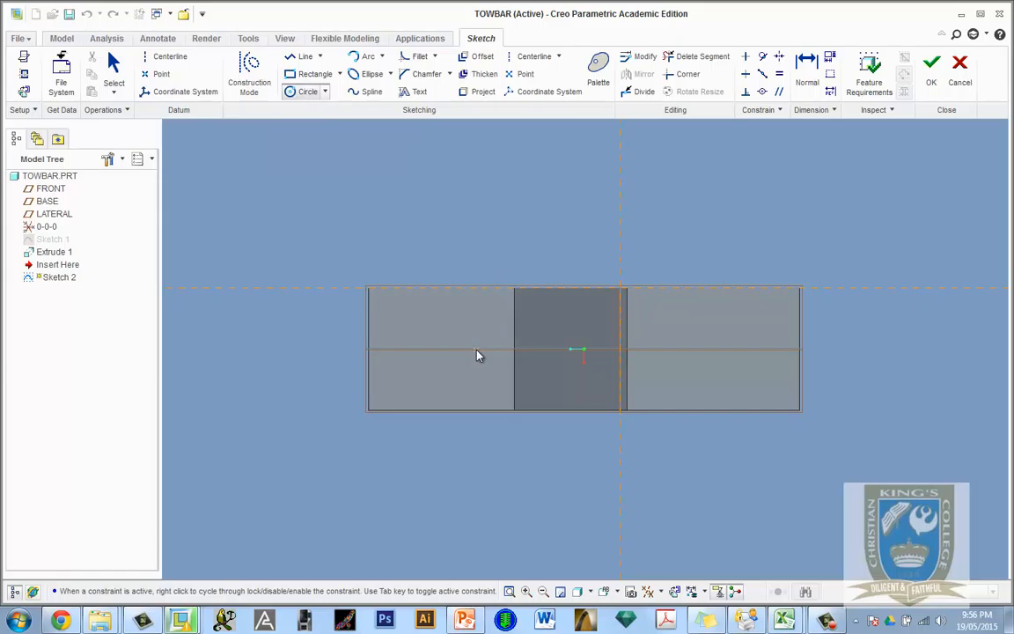
{"action": "left_click", "coordinate": [547, 350]}
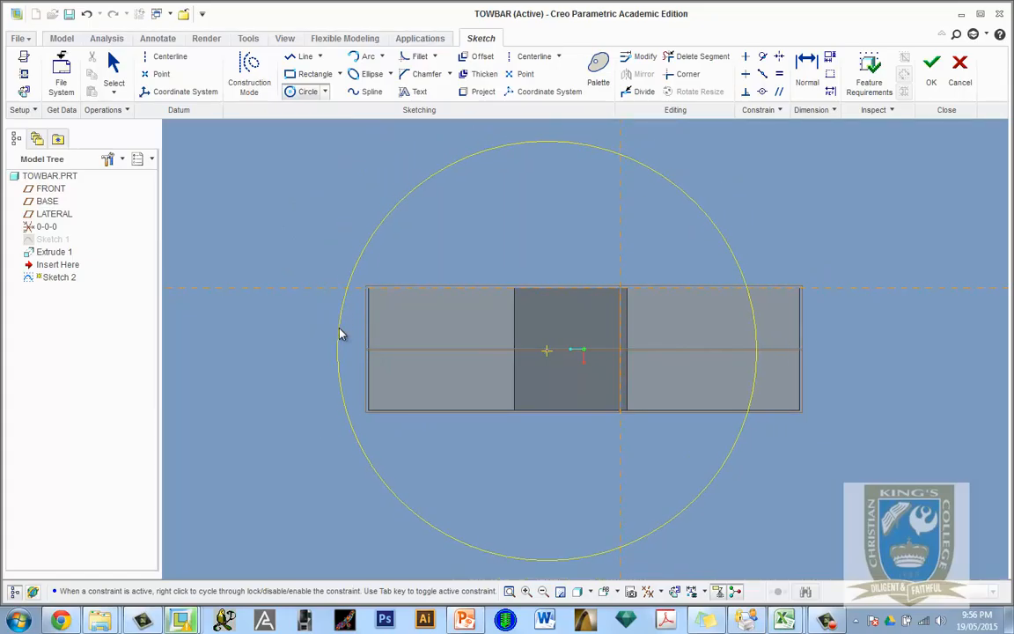
{"action": "left_click", "coordinate": [343, 334]}
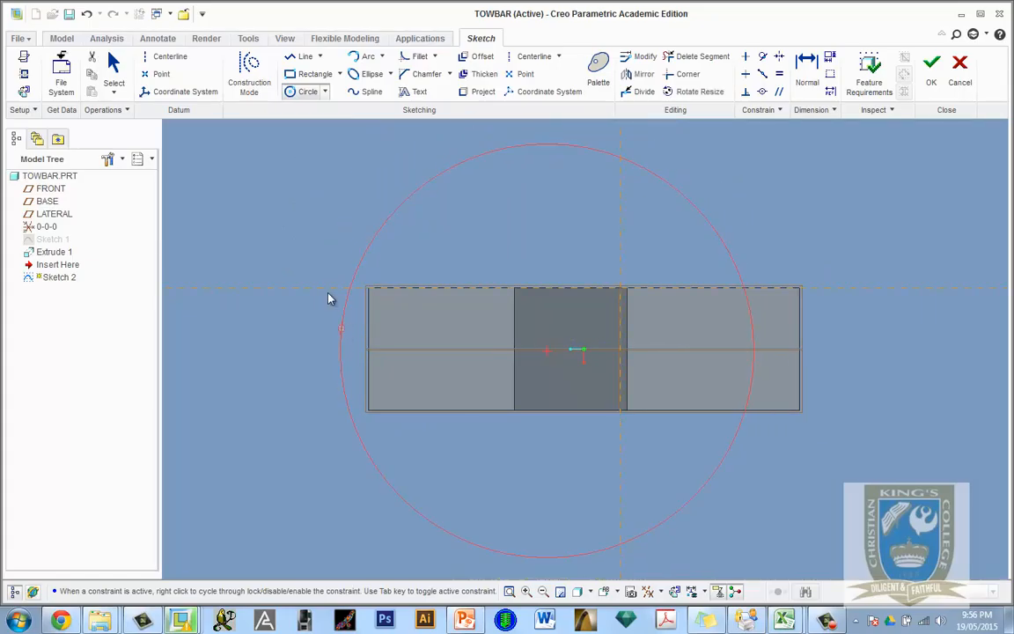
{"action": "left_click", "coordinate": [115, 72]}
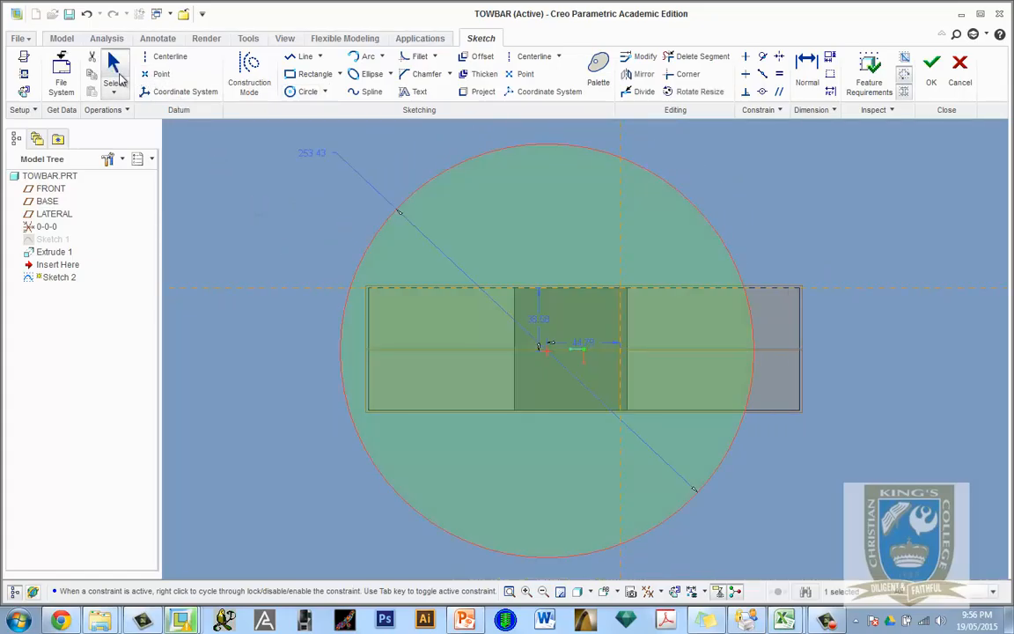
{"action": "double_click", "coordinate": [322, 156]}
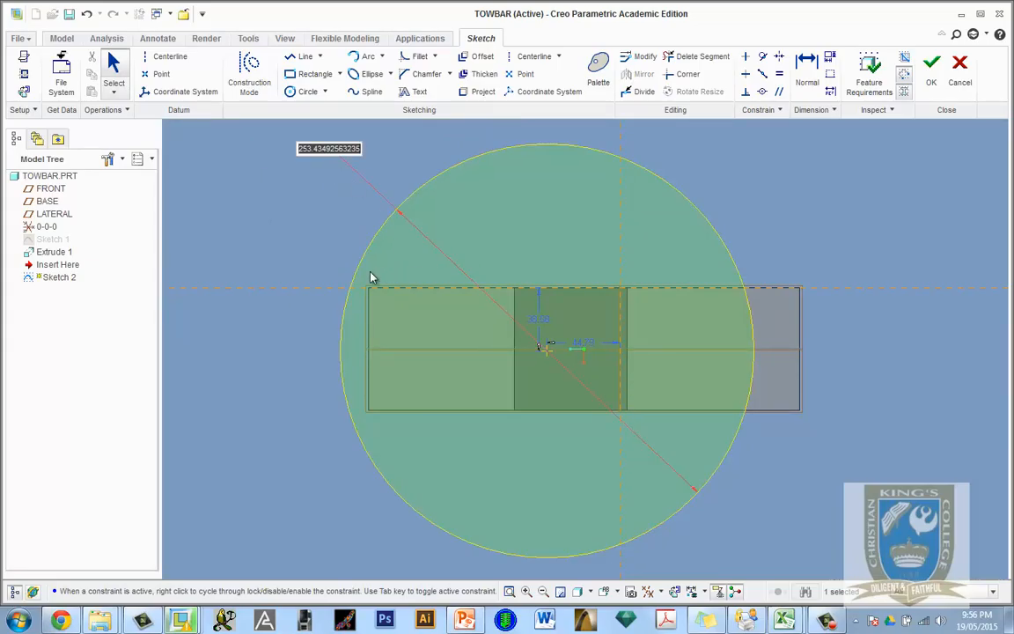
{"action": "type", "text": "15"}
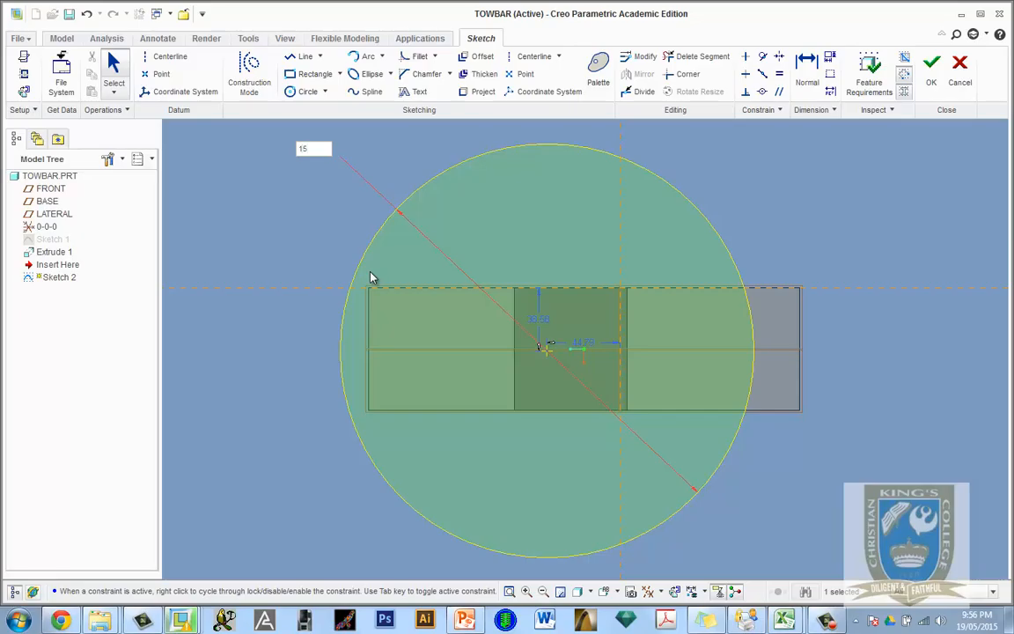
{"action": "type", "text": "0"}
{"action": "key", "text": "Return"}
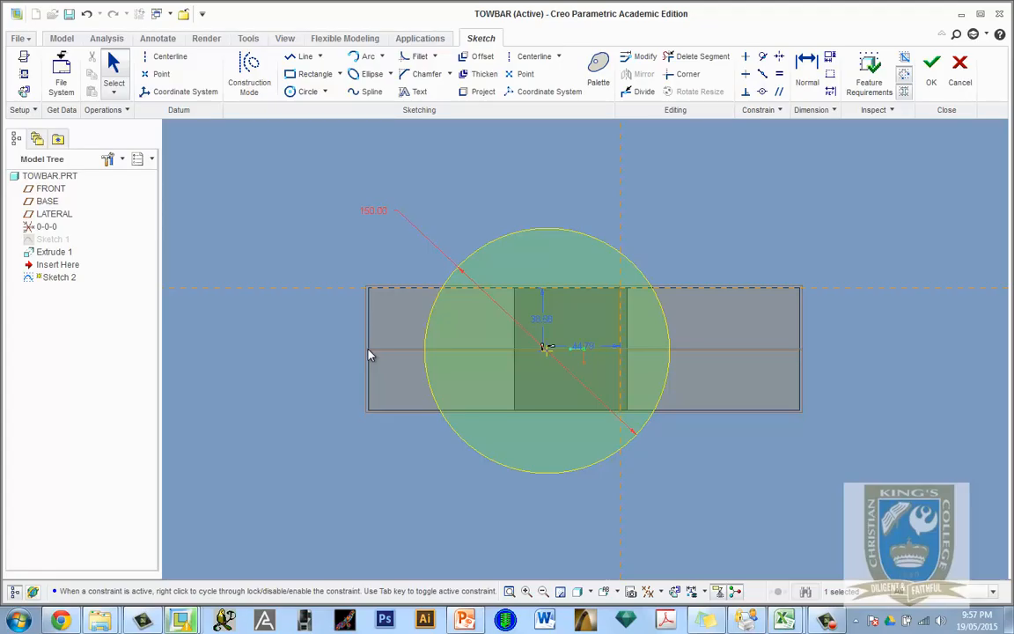
Add the raised end's short edge, the tongue's other long edge and the LATERAL plane as sketch references.
{"action": "left_click", "coordinate": [27, 76]}
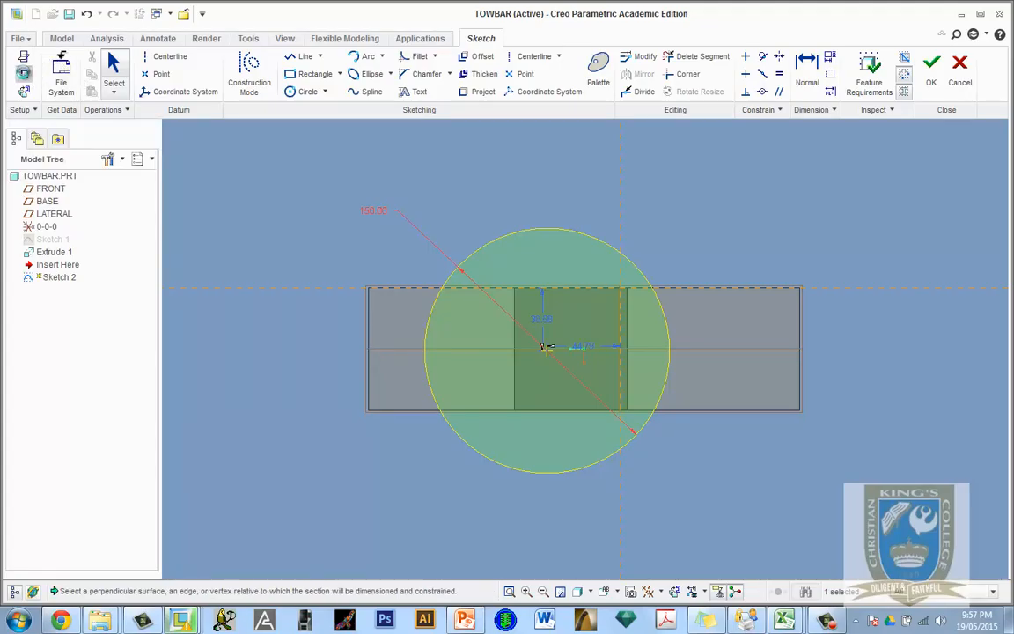
{"action": "left_click", "coordinate": [367, 334]}
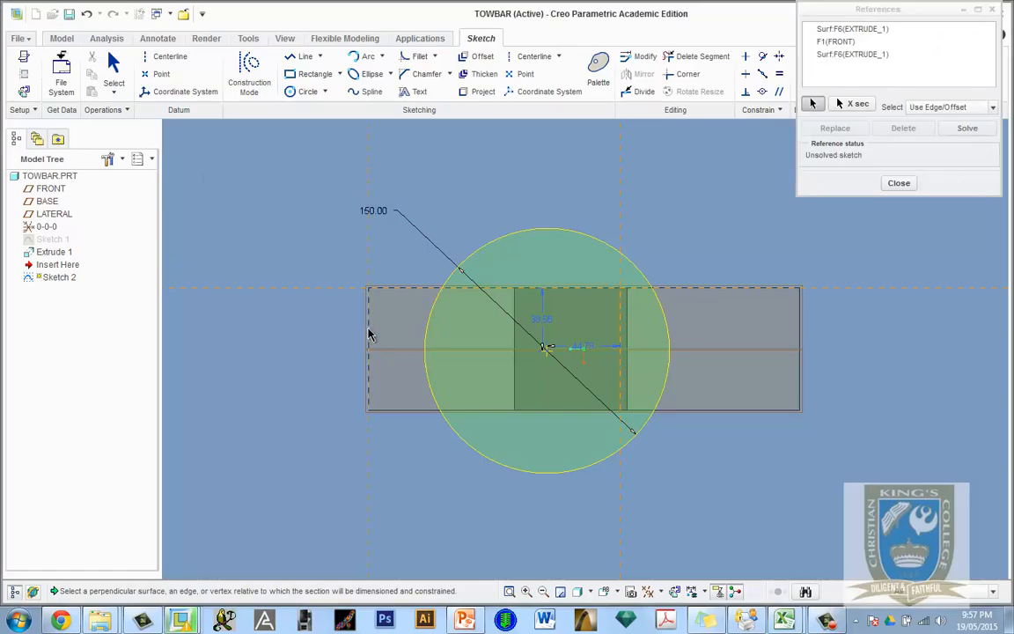
{"action": "left_click", "coordinate": [442, 411]}
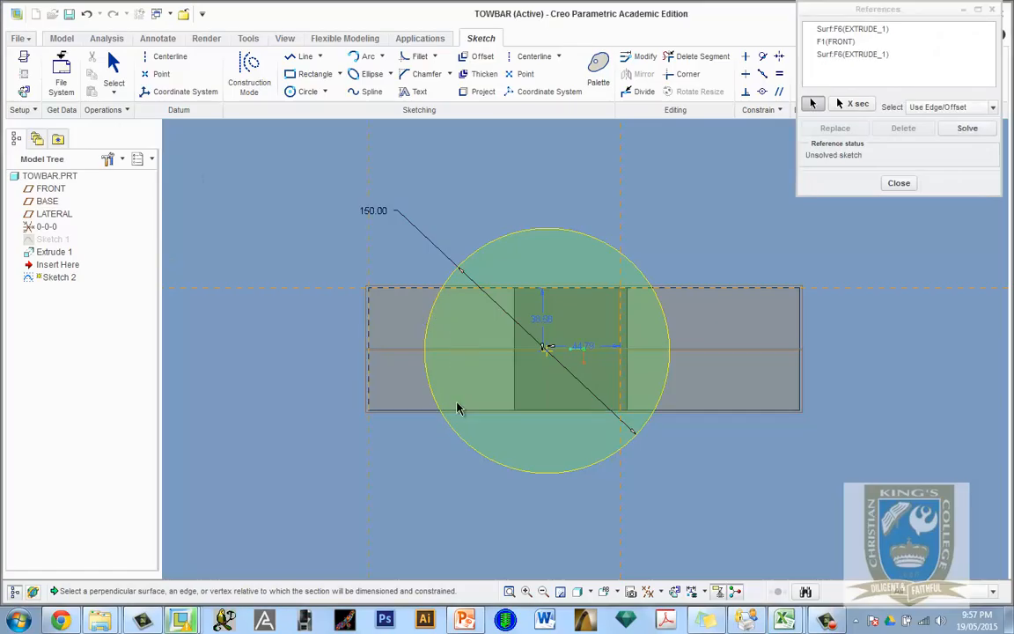
{"action": "left_click", "coordinate": [489, 352]}
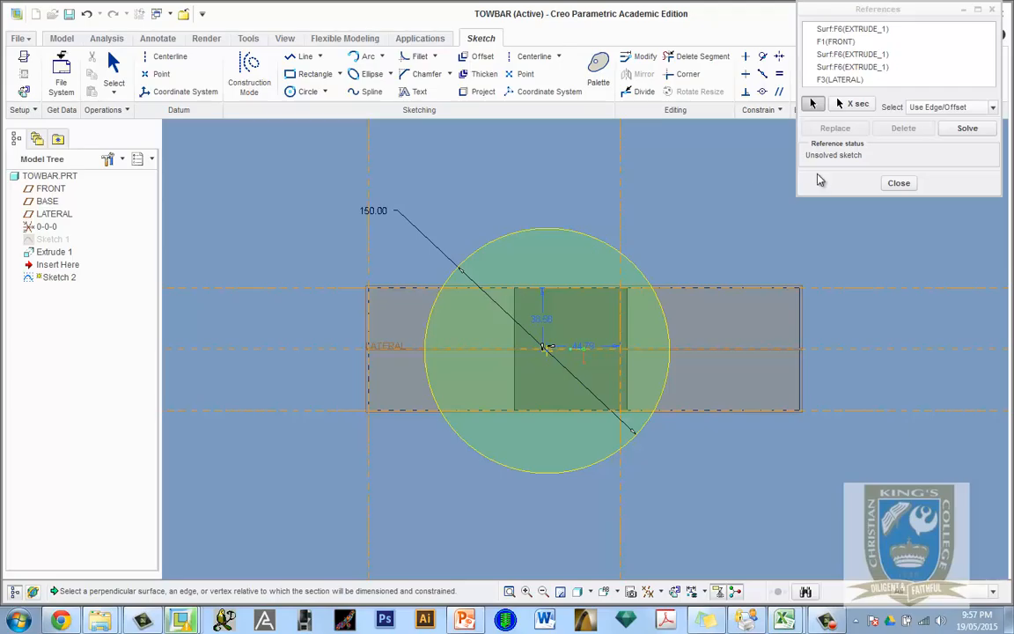
{"action": "left_click", "coordinate": [900, 185]}
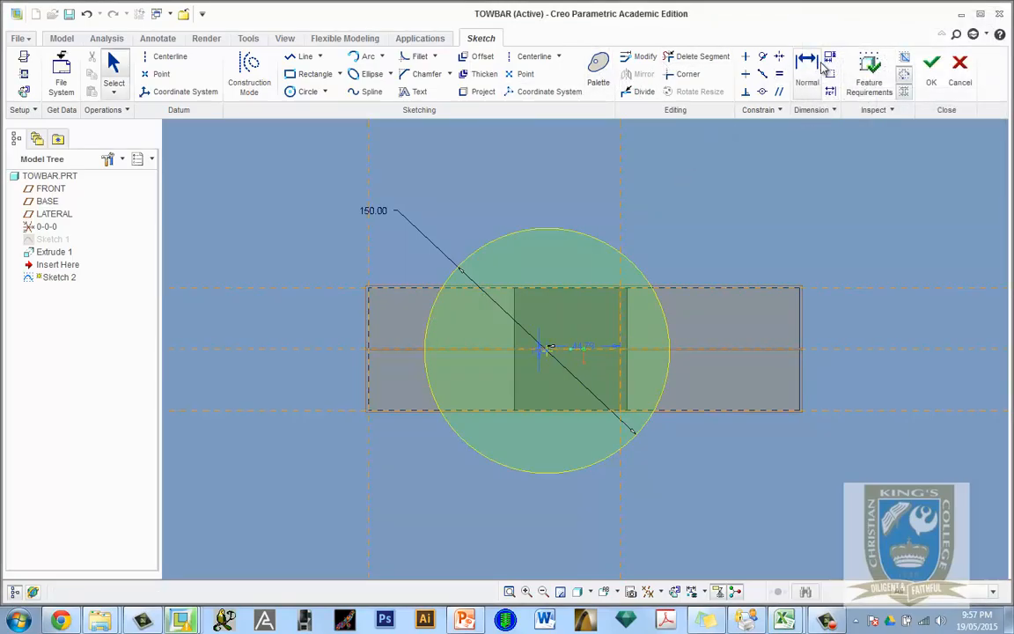
Constrain the 150 mm circle tangent to the reference along the raised end's short edge.
{"action": "left_click", "coordinate": [764, 57]}
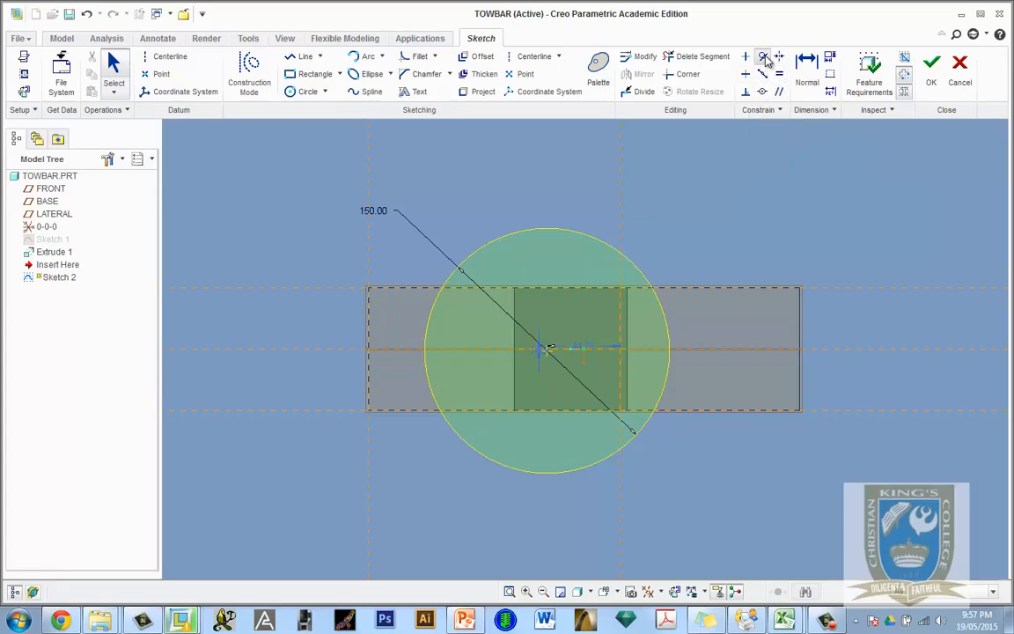
{"action": "left_click", "coordinate": [370, 345]}
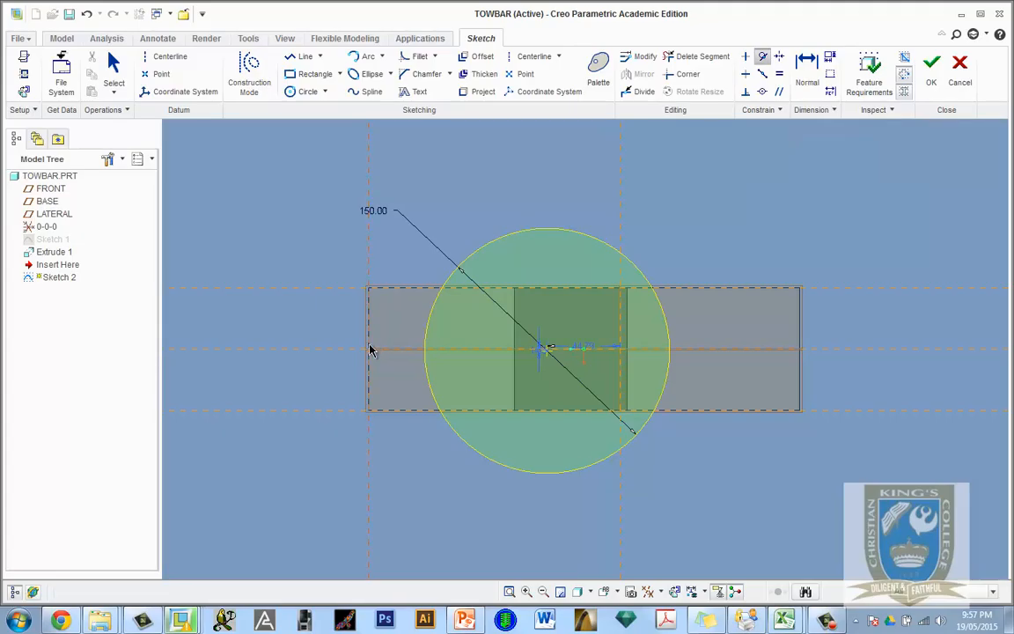
{"action": "left_click", "coordinate": [426, 349]}
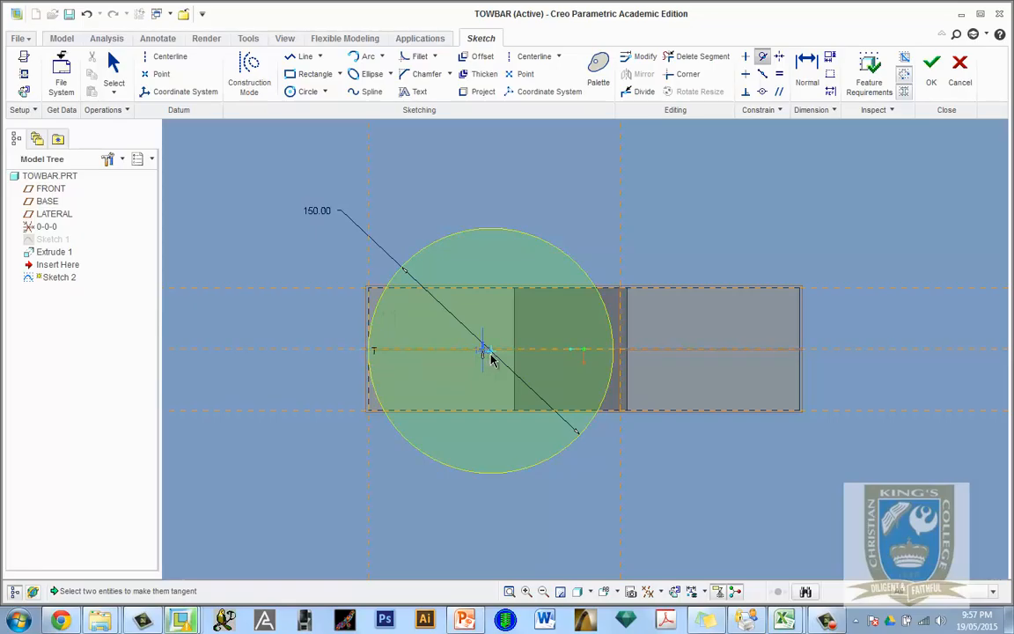
Constrain the circle's centre coincident with the LATERAL reference line along the tongue's middle.
{"action": "scroll", "coordinate": [483, 350], "scroll_direction": "up", "scroll_amount": 4}
{"action": "scroll", "coordinate": [495, 363], "scroll_direction": "up", "scroll_amount": 2}
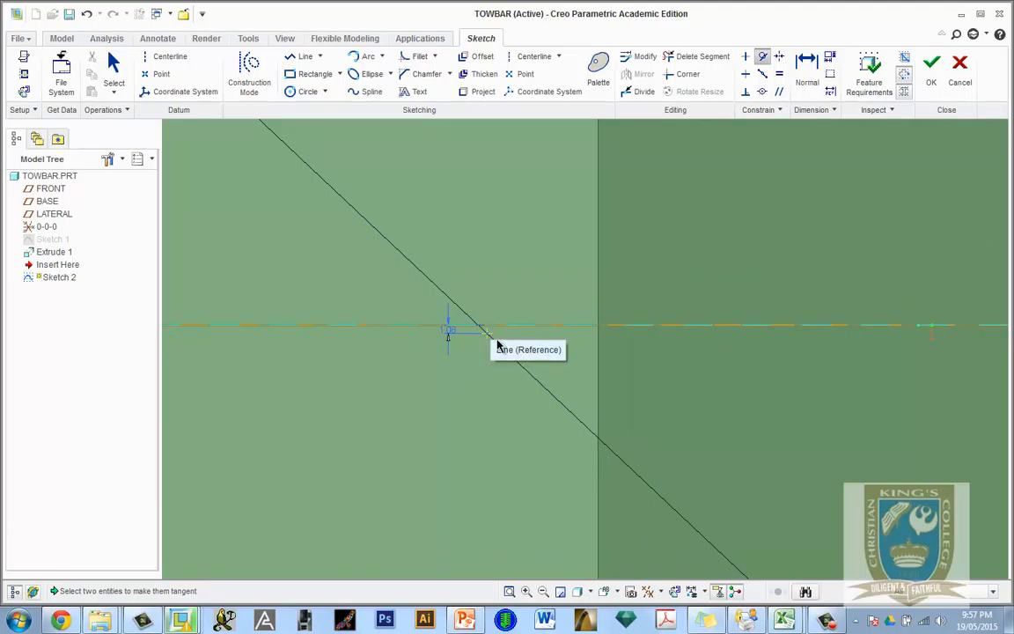
{"action": "scroll", "coordinate": [493, 423], "scroll_direction": "down", "scroll_amount": 2}
{"action": "scroll", "coordinate": [493, 424], "scroll_direction": "down", "scroll_amount": 1}
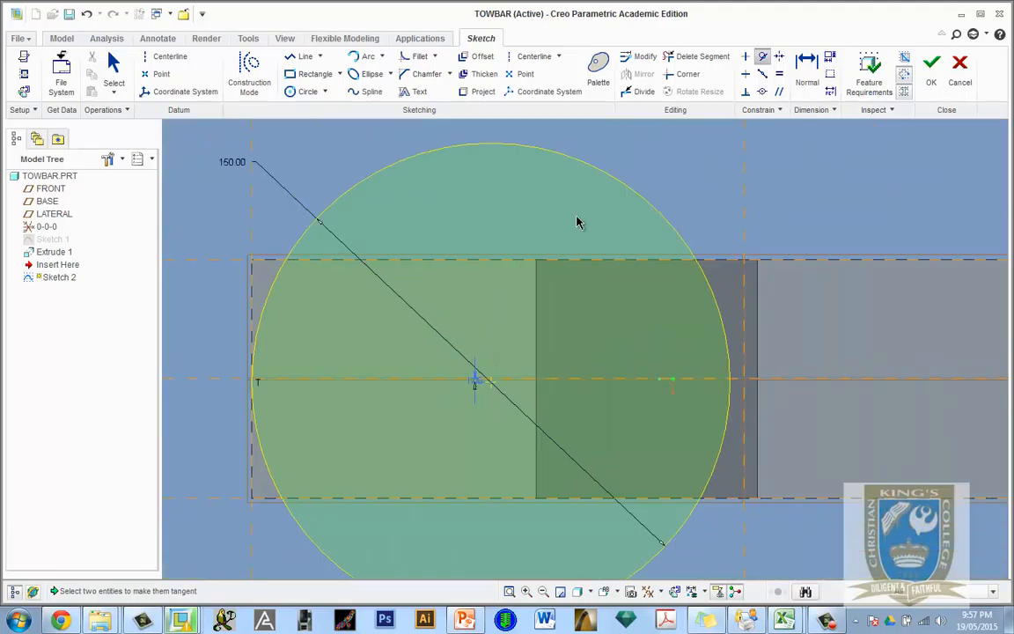
{"action": "left_click", "coordinate": [763, 93]}
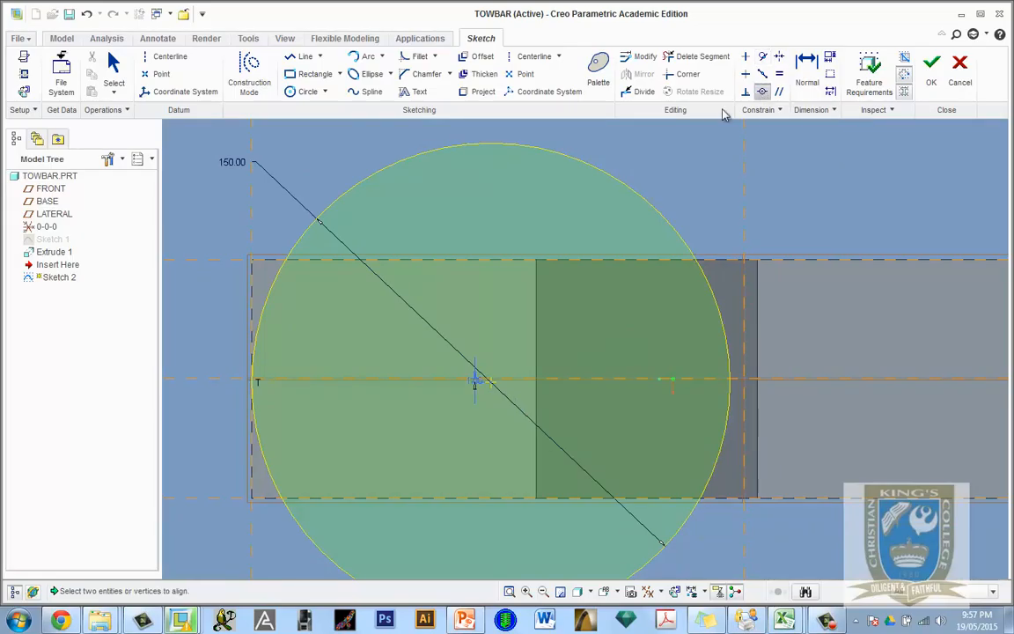
{"action": "left_click", "coordinate": [493, 390]}
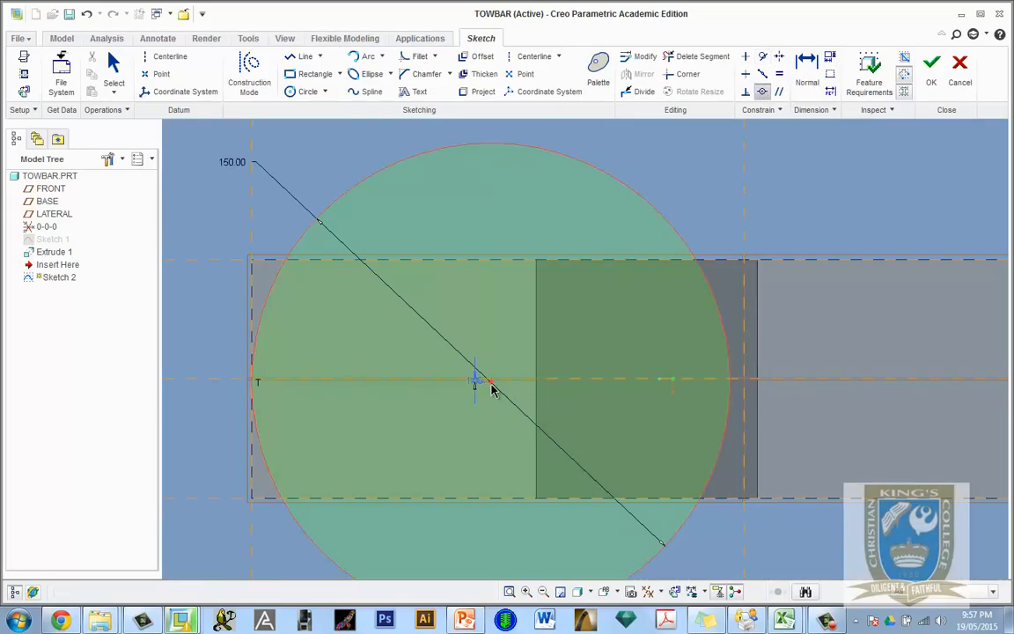
{"action": "left_click", "coordinate": [505, 383]}
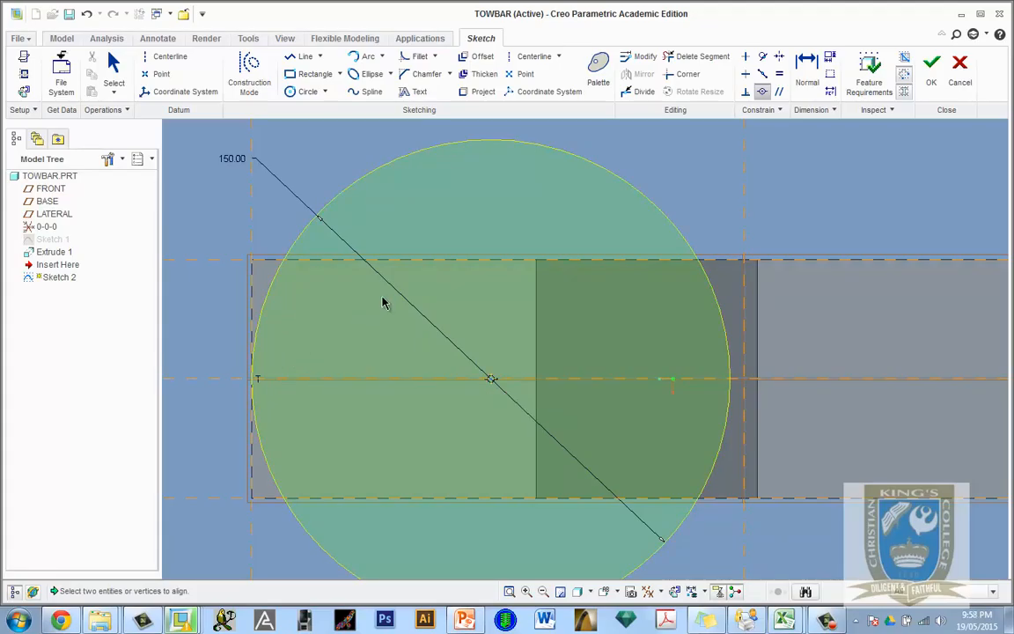
Draw three connected lines outside the raised end, starting and finishing on the circle above and below the tongue.
{"action": "scroll", "coordinate": [382, 303], "scroll_direction": "down", "scroll_amount": 2}
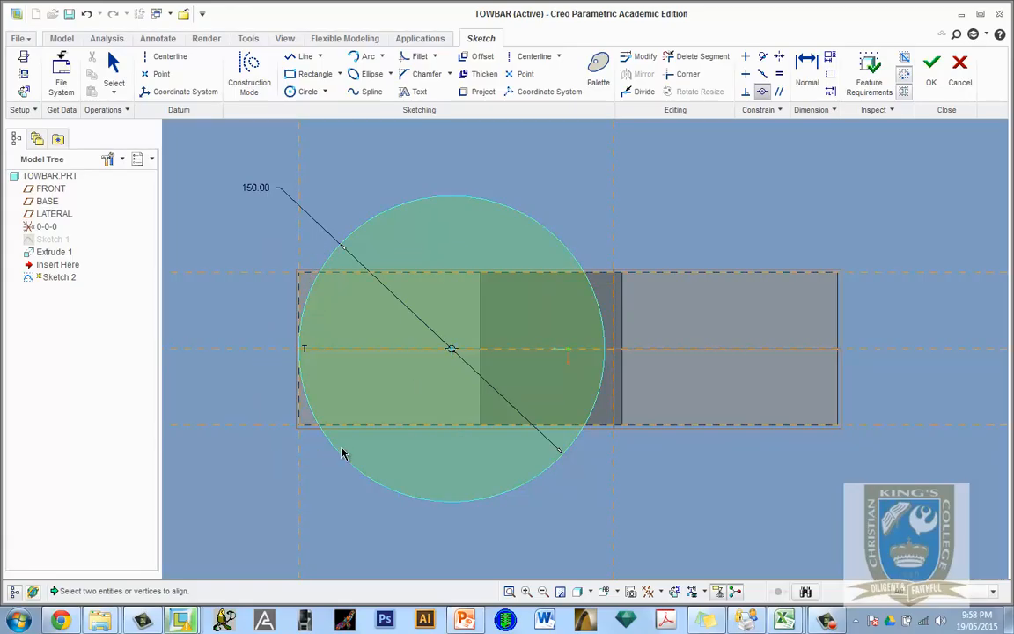
{"action": "left_click", "coordinate": [297, 56]}
{"action": "left_click", "coordinate": [350, 235]}
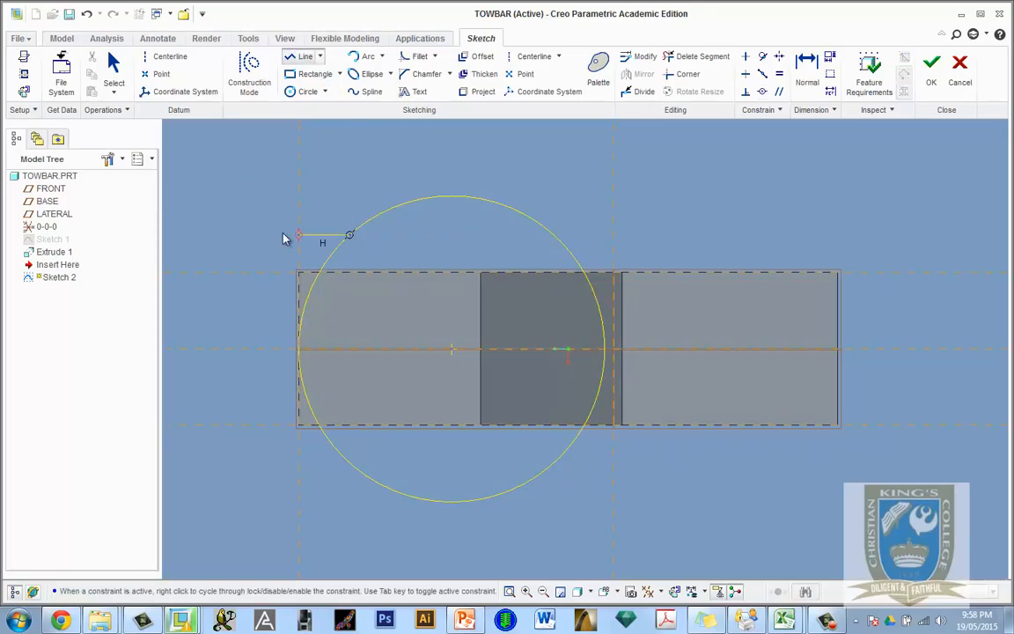
{"action": "left_click", "coordinate": [255, 236]}
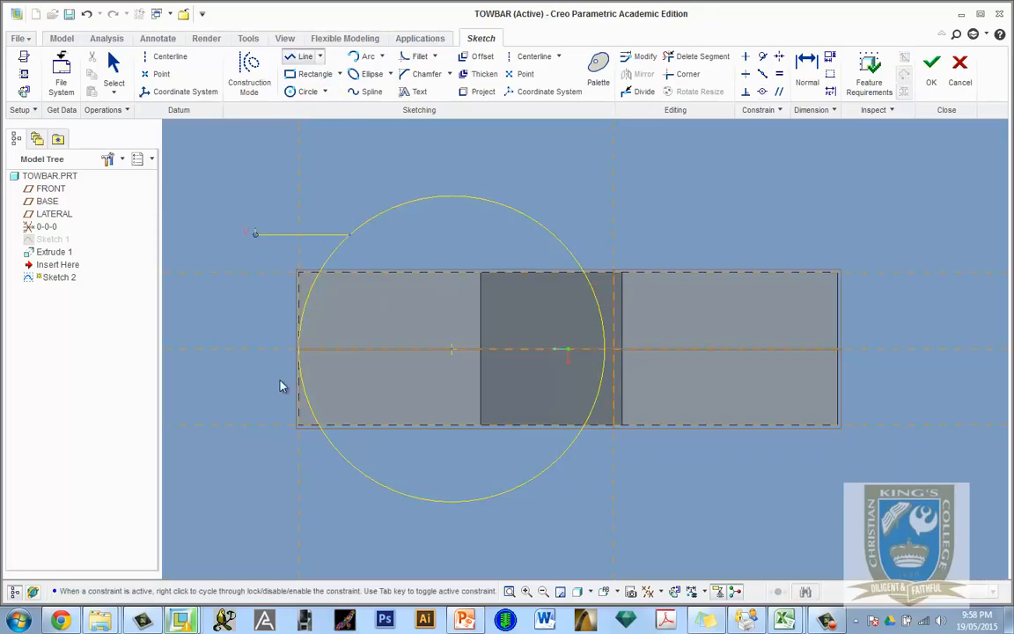
{"action": "left_click", "coordinate": [255, 463]}
{"action": "left_click", "coordinate": [349, 463]}
{"action": "middle_click", "coordinate": [392, 529]}
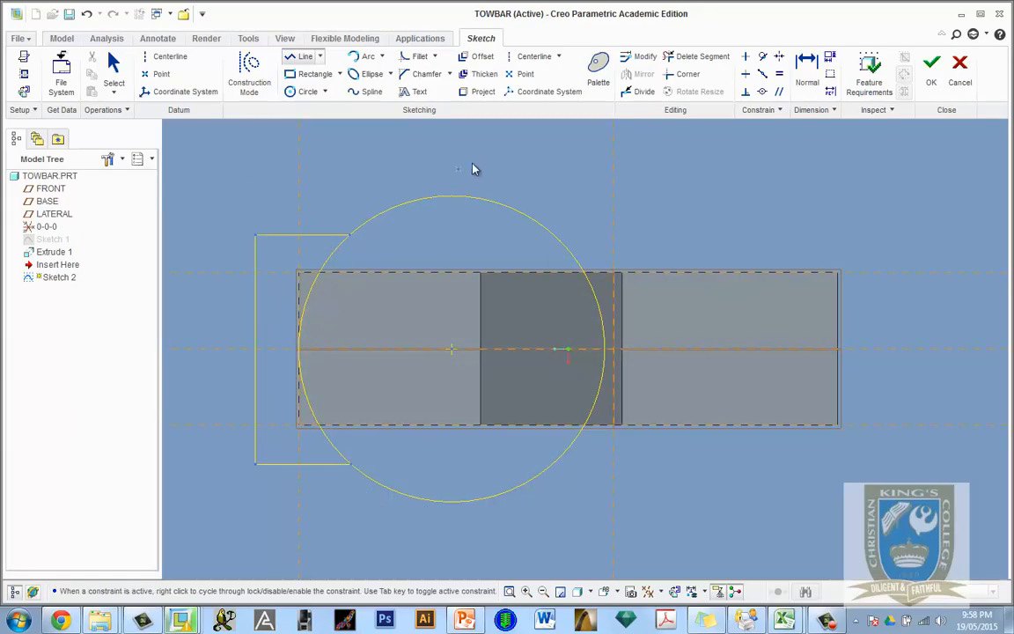
Trim away the circle's unneeded arc to leave a closed cut profile around the end, and accept the sketch.
{"action": "left_click", "coordinate": [696, 56]}
{"action": "left_click_drag", "start_coordinate": [368, 180], "coordinate": [432, 203]}
{"action": "mouse_move", "coordinate": [591, 316]}
{"action": "left_mouse_down"}
{"action": "mouse_move", "coordinate": [541, 469]}
{"action": "mouse_move", "coordinate": [618, 398]}
{"action": "left_mouse_up"}
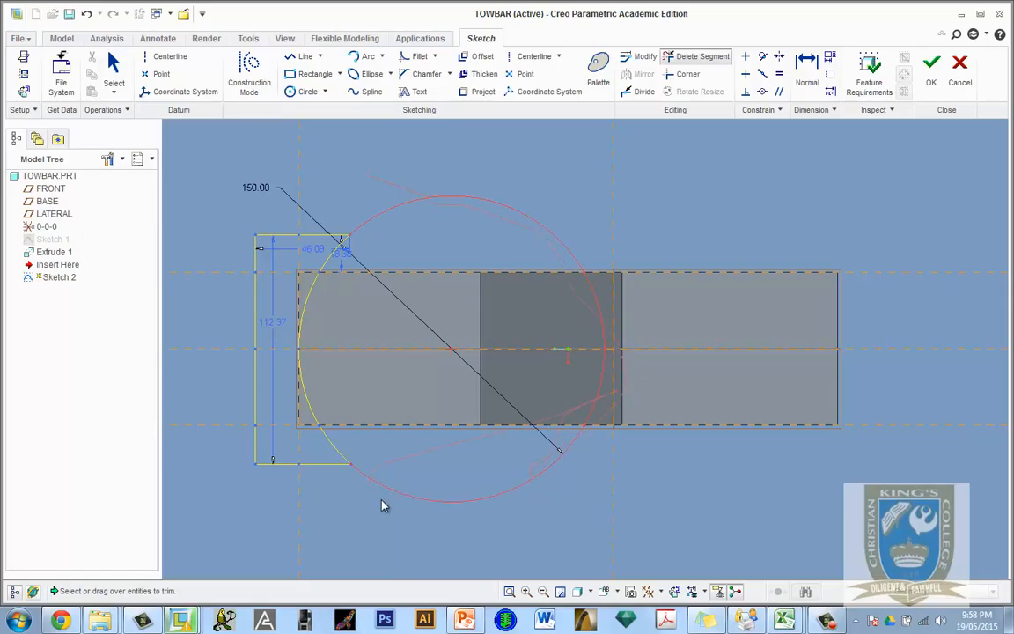
{"action": "left_click_drag", "start_coordinate": [383, 506], "coordinate": [387, 502]}
{"action": "left_click", "coordinate": [111, 65]}
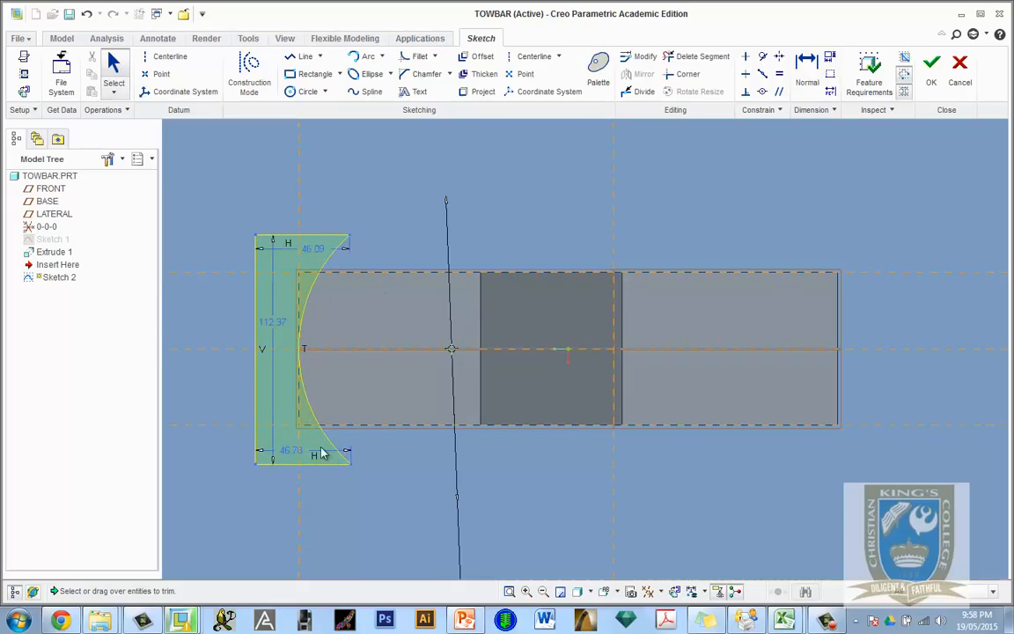
{"action": "left_click", "coordinate": [932, 63]}
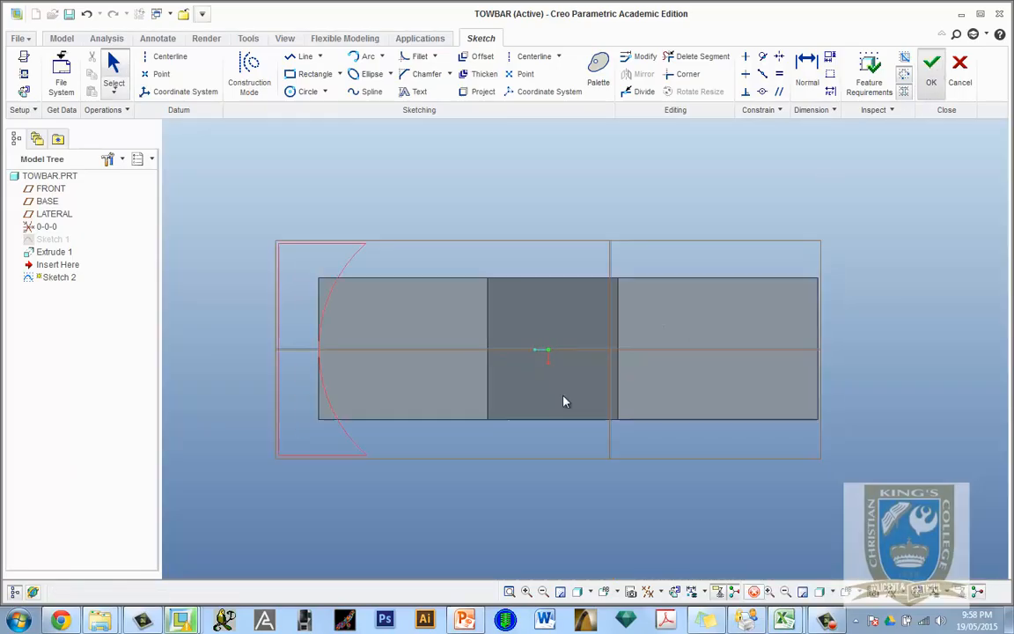
Try to extrude the end profile as a material-removing cut with the default depth and direction.
{"action": "mouse_move", "coordinate": [419, 403]}
{"action": "middle_mouse_down"}
{"action": "mouse_move", "coordinate": [434, 371]}
{"action": "mouse_move", "coordinate": [423, 376]}
{"action": "middle_mouse_up"}
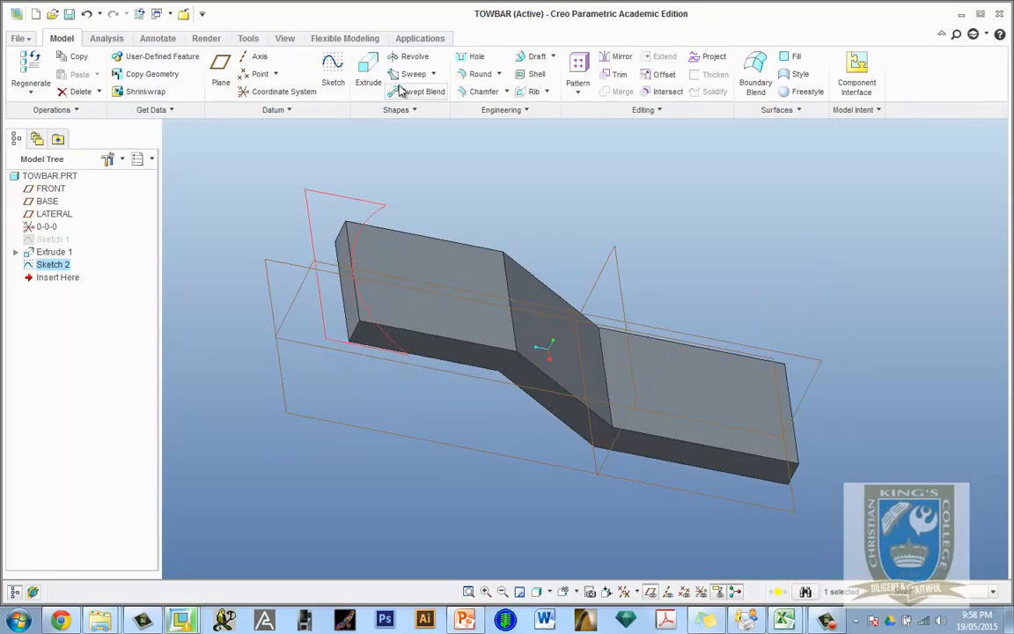
{"action": "left_click", "coordinate": [368, 70]}
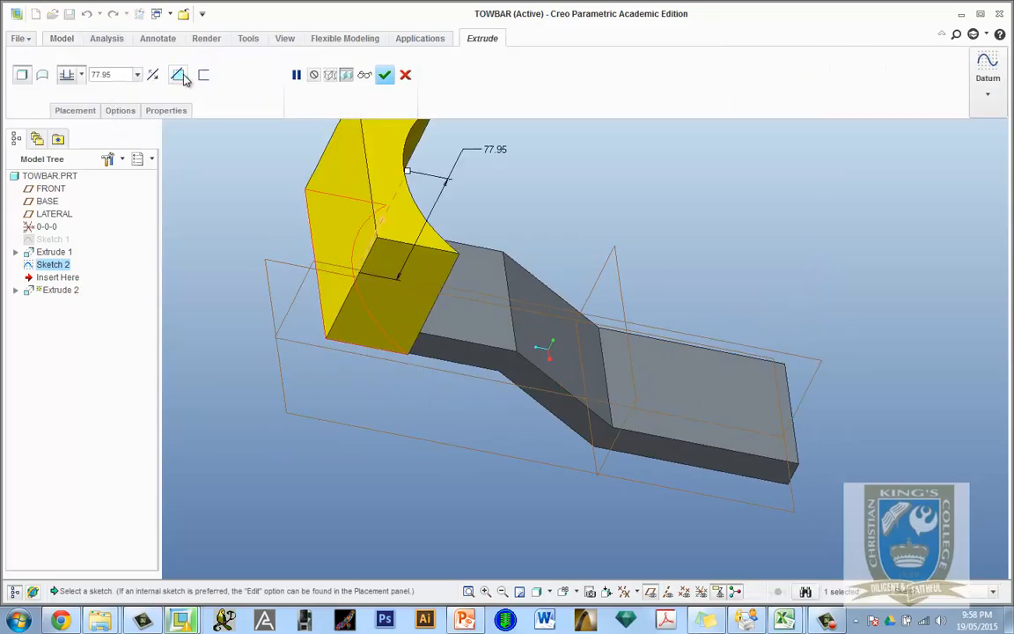
{"action": "left_click", "coordinate": [177, 74]}
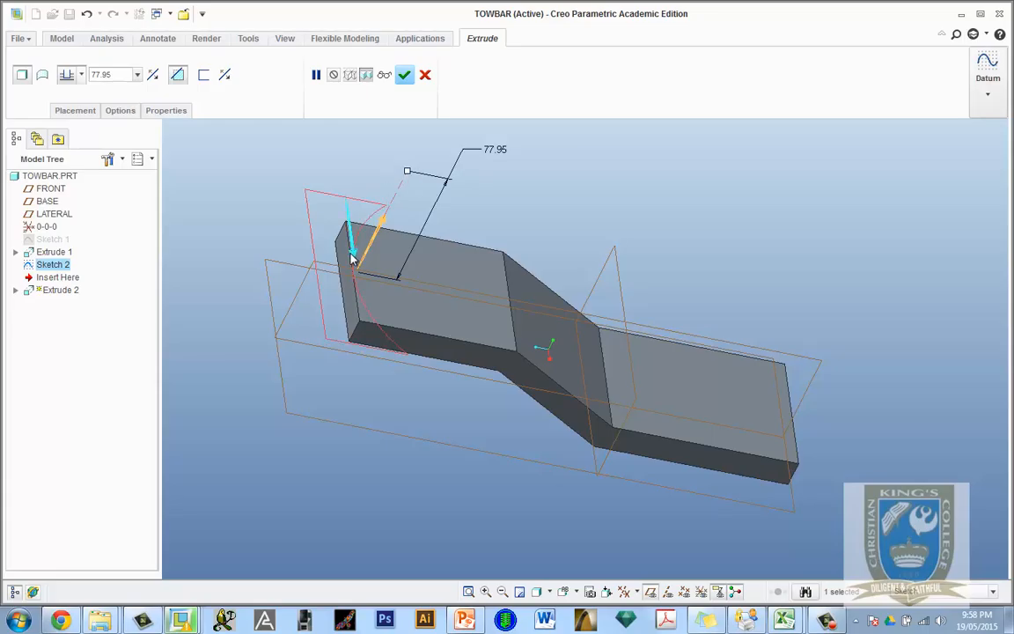
{"action": "left_click", "coordinate": [404, 75]}
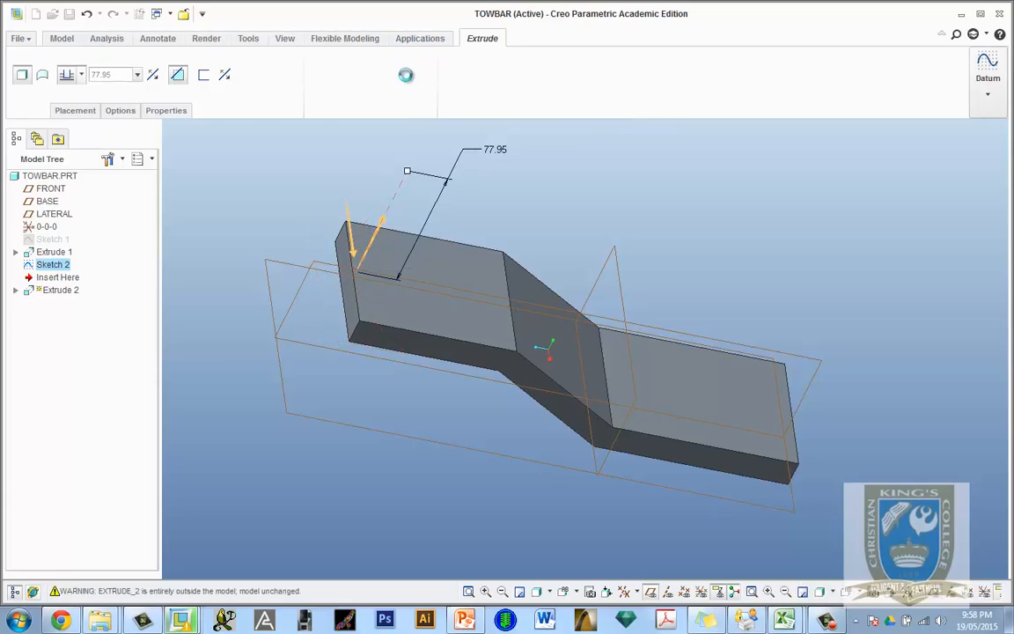
Delete the Extrude 2 cut from the model, keeping its sketch.
{"action": "left_click", "coordinate": [53, 265]}
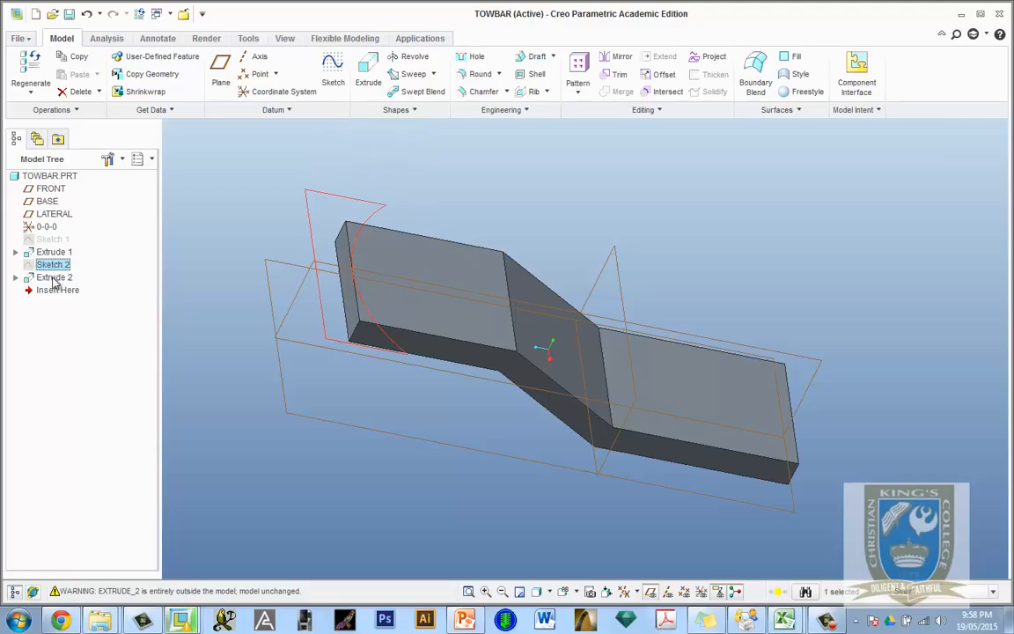
{"action": "left_click", "coordinate": [55, 279]}
{"action": "right_click", "coordinate": [54, 278]}
{"action": "left_click", "coordinate": [97, 310]}
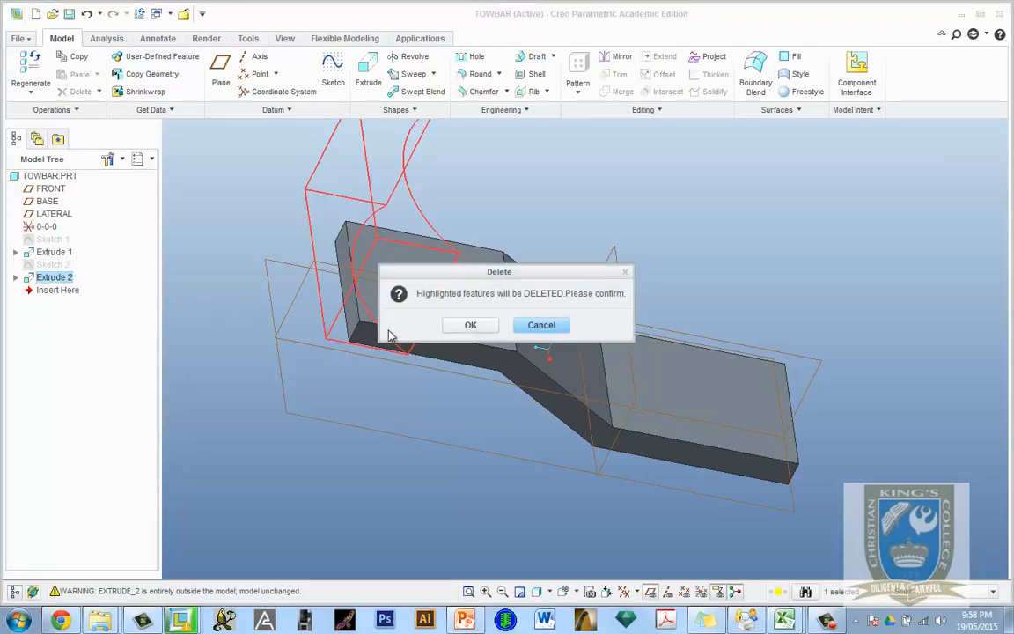
{"action": "left_click", "coordinate": [471, 325]}
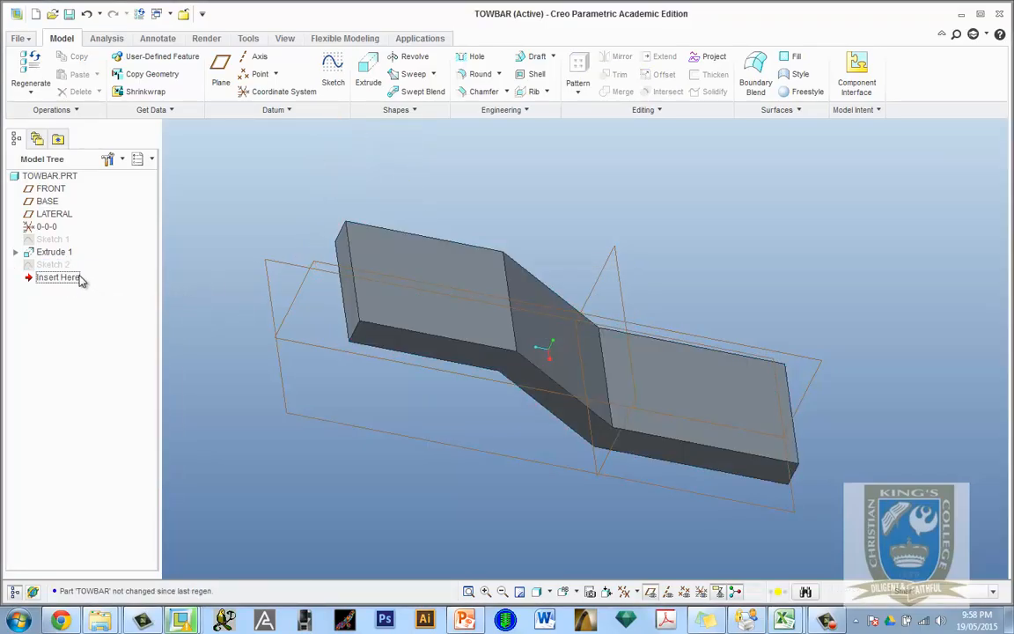
Reopen Sketch 2 to examine the arc where it meets the tongue's end edge, and accept the sketch.
{"action": "left_click", "coordinate": [53, 264]}
{"action": "right_click", "coordinate": [63, 266]}
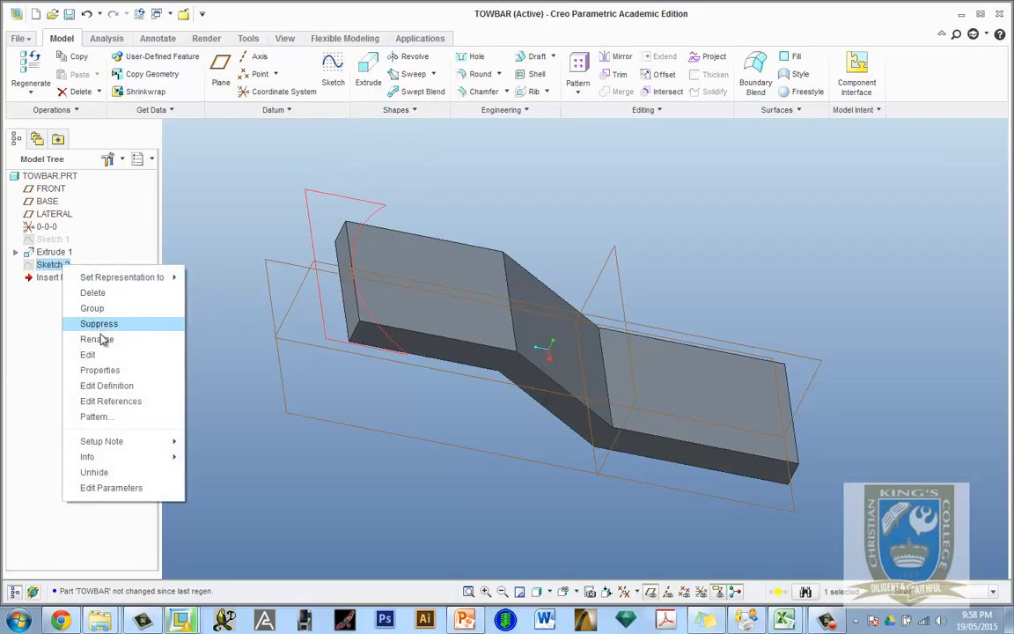
{"action": "left_click", "coordinate": [107, 385]}
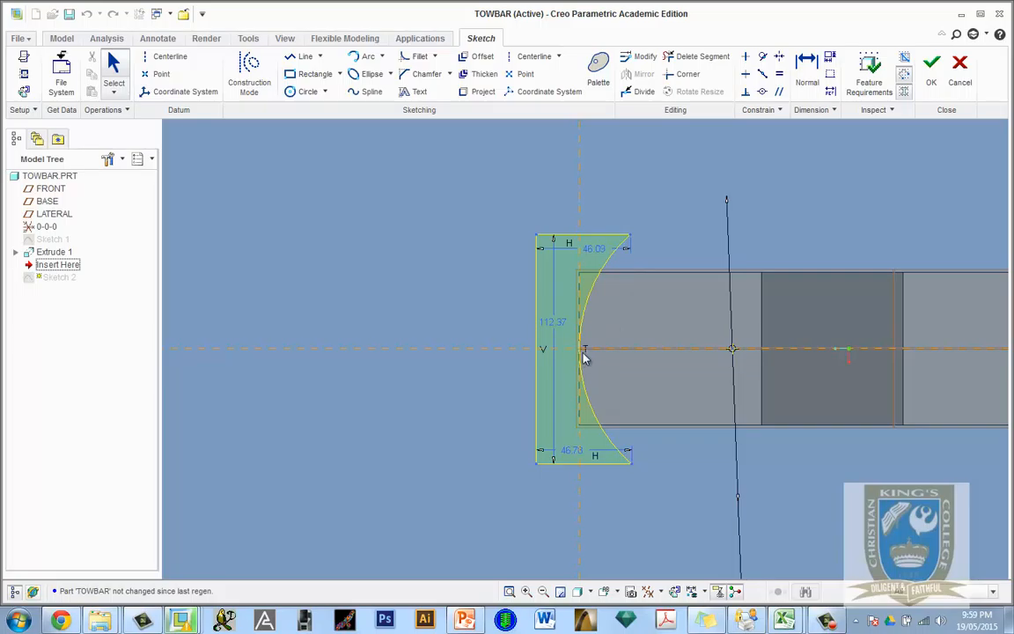
{"action": "scroll", "coordinate": [586, 356], "scroll_direction": "down", "scroll_amount": 2}
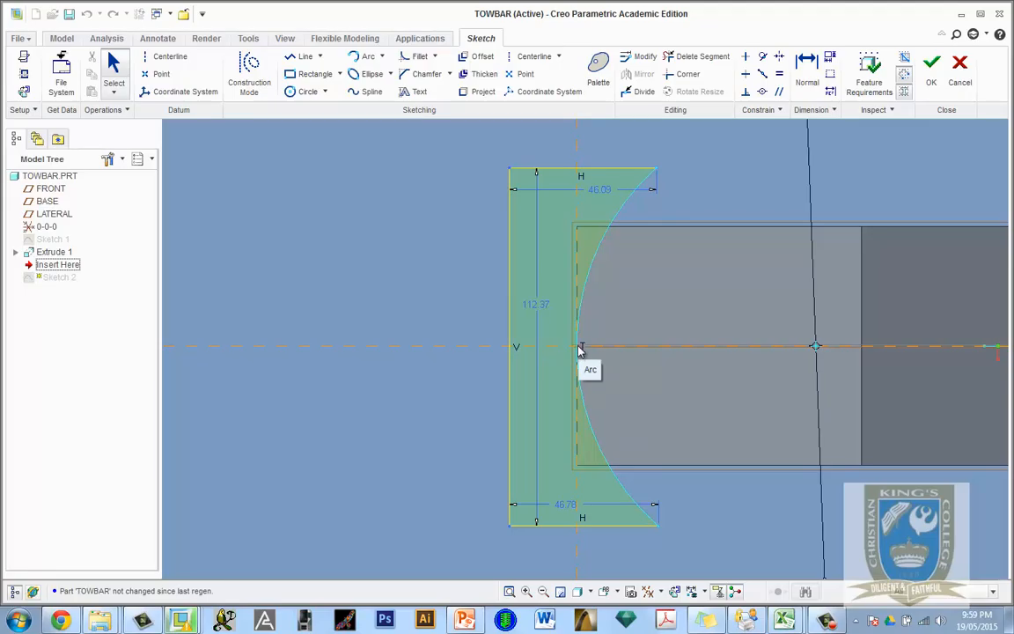
{"action": "left_click", "coordinate": [931, 64]}
{"action": "middle_click_drag", "start_coordinate": [540, 362], "coordinate": [432, 448]}
{"action": "middle_click_drag", "start_coordinate": [548, 378], "coordinate": [550, 365]}
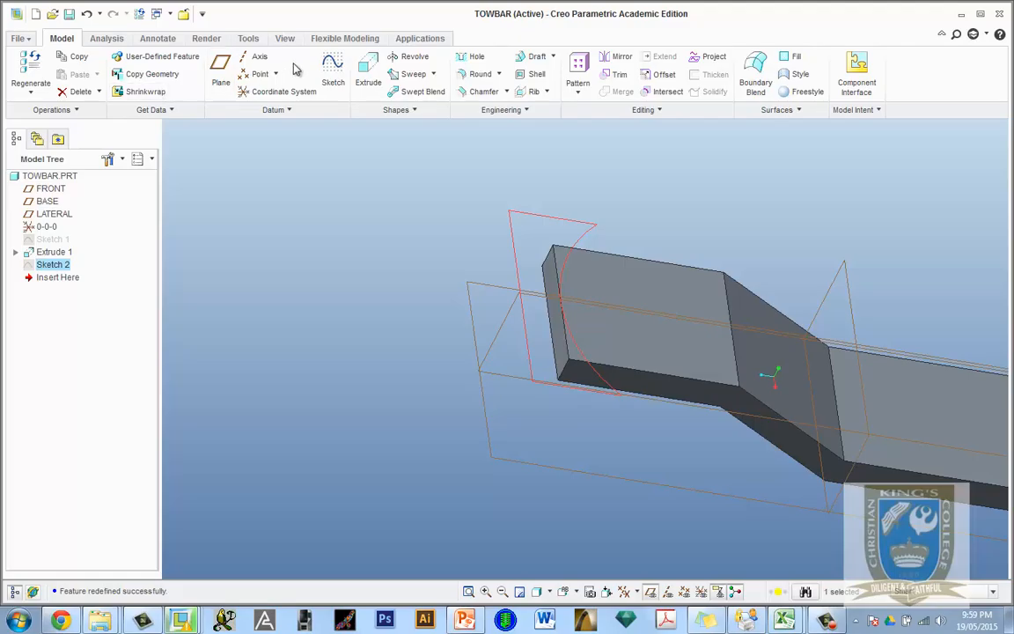
Extrude Sketch 2 down through the raised end as a material-removing cut about 58.6 deep.
{"action": "left_click", "coordinate": [368, 77]}
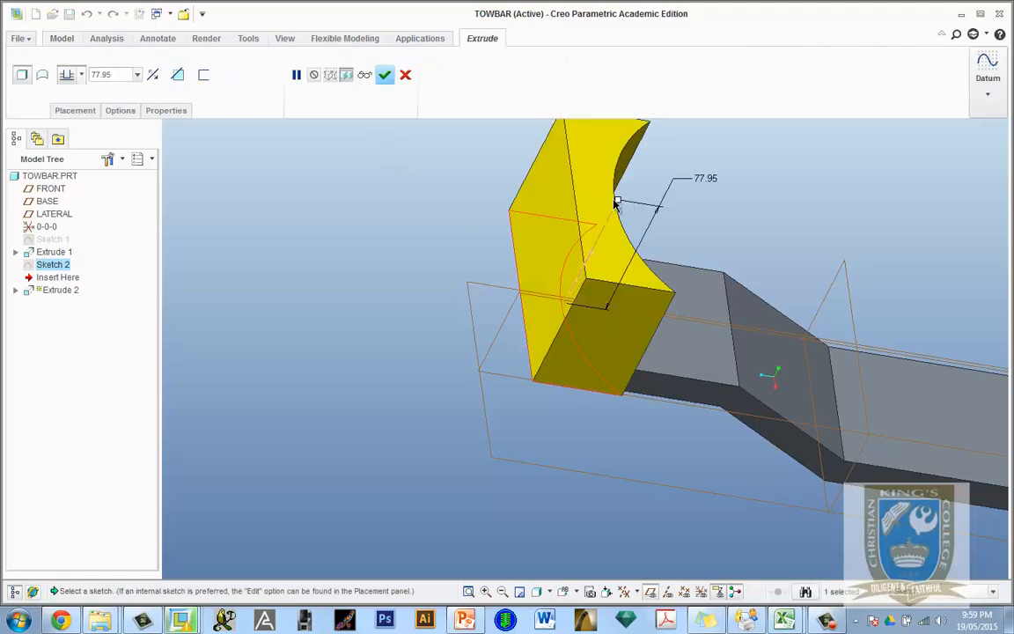
{"action": "left_click_drag", "start_coordinate": [617, 202], "coordinate": [524, 381]}
{"action": "left_click", "coordinate": [177, 74]}
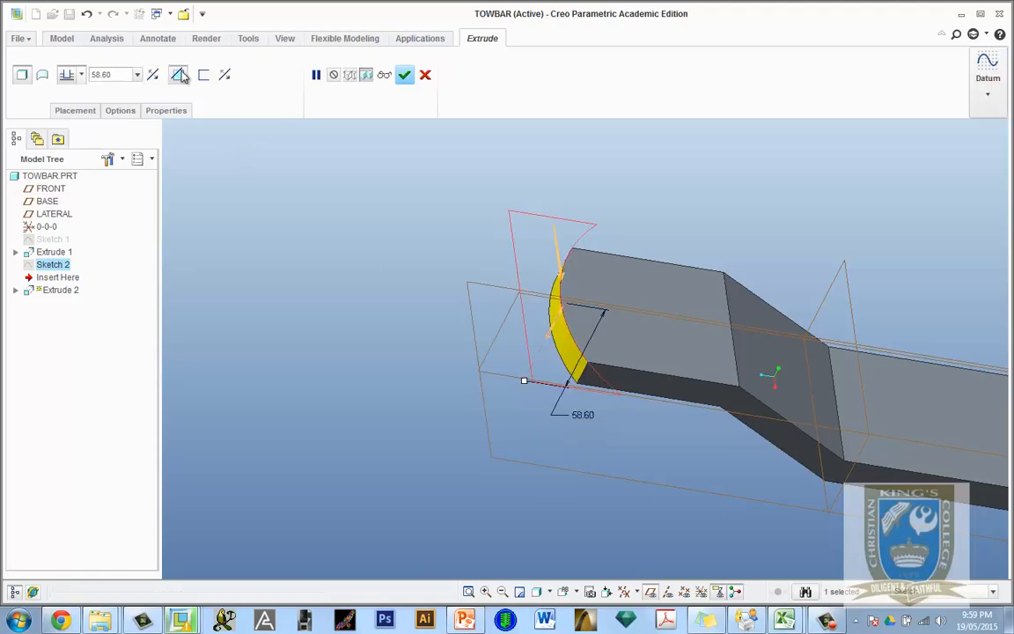
{"action": "left_click", "coordinate": [404, 75]}
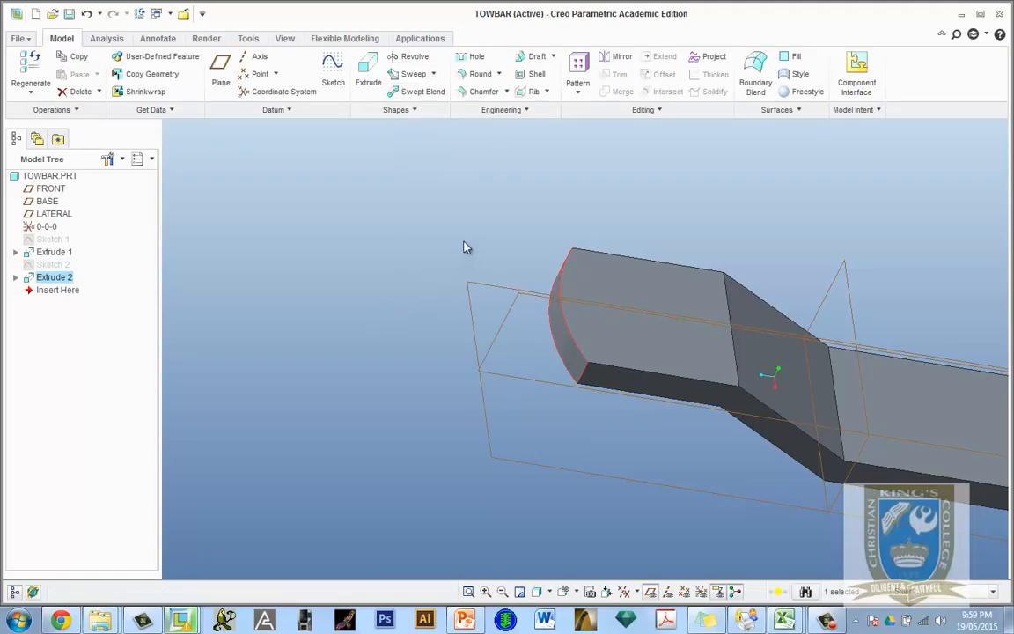
{"action": "mouse_move", "coordinate": [466, 247]}
{"action": "middle_mouse_down"}
{"action": "mouse_move", "coordinate": [435, 294]}
{"action": "mouse_move", "coordinate": [492, 219]}
{"action": "mouse_move", "coordinate": [437, 229]}
{"action": "mouse_move", "coordinate": [463, 231]}
{"action": "middle_mouse_up"}
{"action": "scroll", "coordinate": [304, 334], "scroll_direction": "up", "scroll_amount": 3}
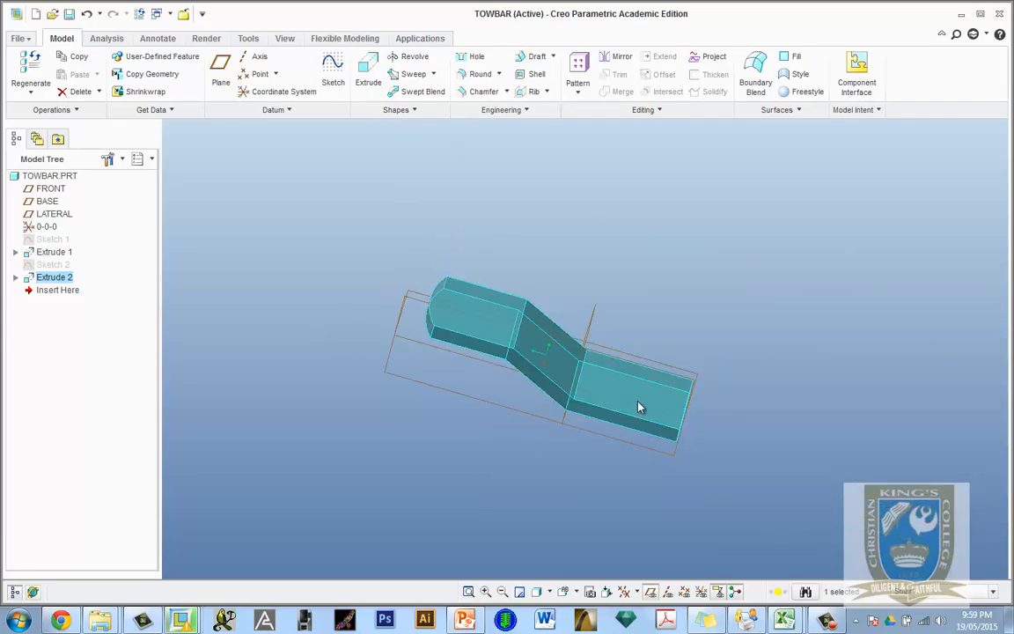
Place a hole on the lower flat's upper face, using the tongue's short end and a long side edge as offset references.
{"action": "scroll", "coordinate": [653, 419], "scroll_direction": "down", "scroll_amount": 3}
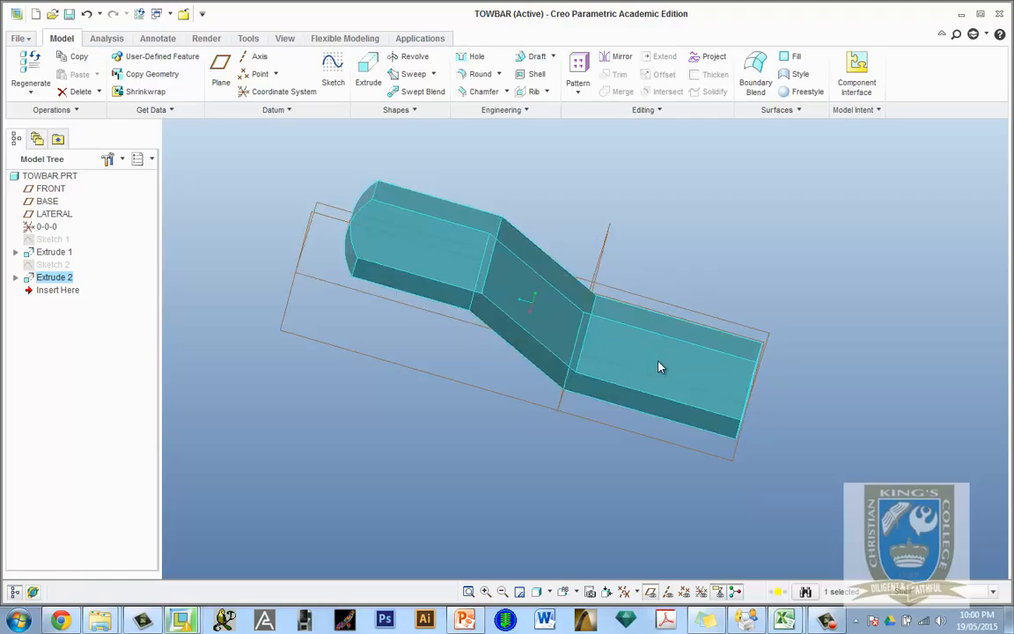
{"action": "left_click", "coordinate": [686, 360]}
{"action": "left_click", "coordinate": [691, 355]}
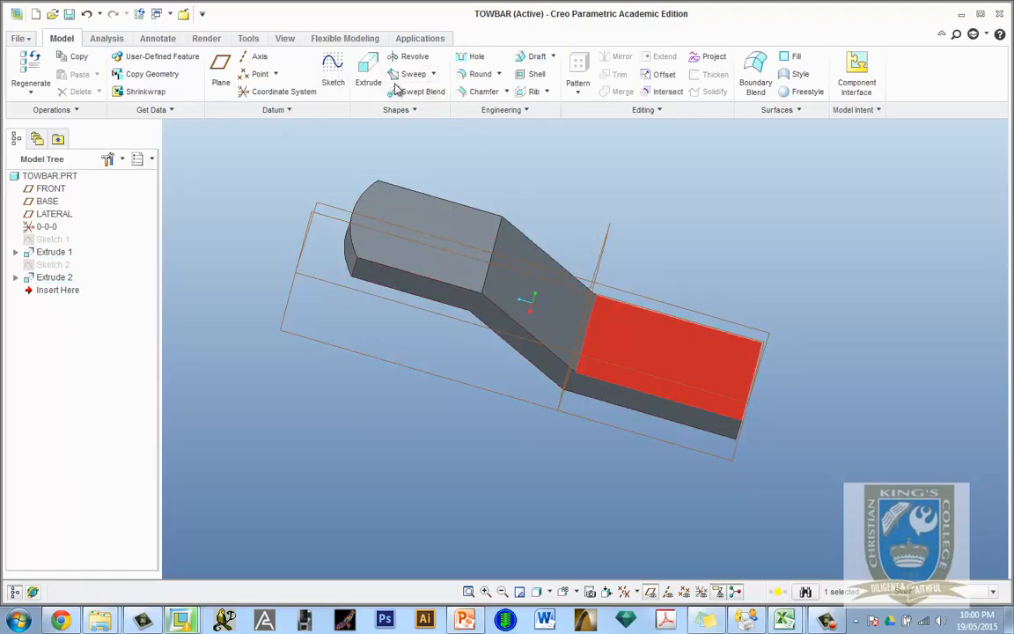
{"action": "left_click", "coordinate": [476, 58]}
{"action": "middle_click_drag", "start_coordinate": [719, 388], "coordinate": [704, 414]}
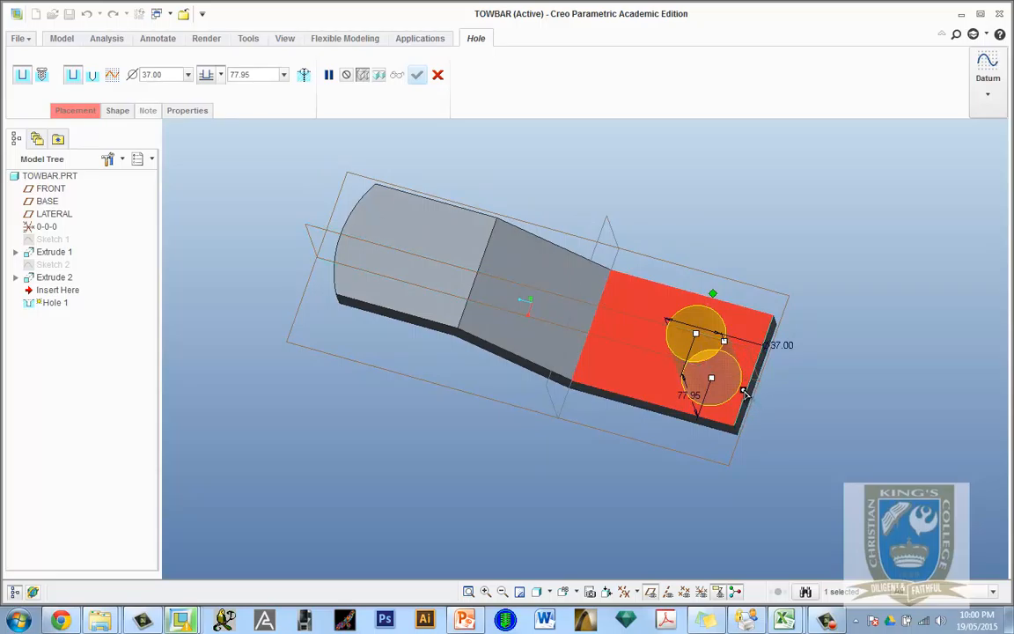
{"action": "left_click_drag", "start_coordinate": [747, 392], "coordinate": [748, 396]}
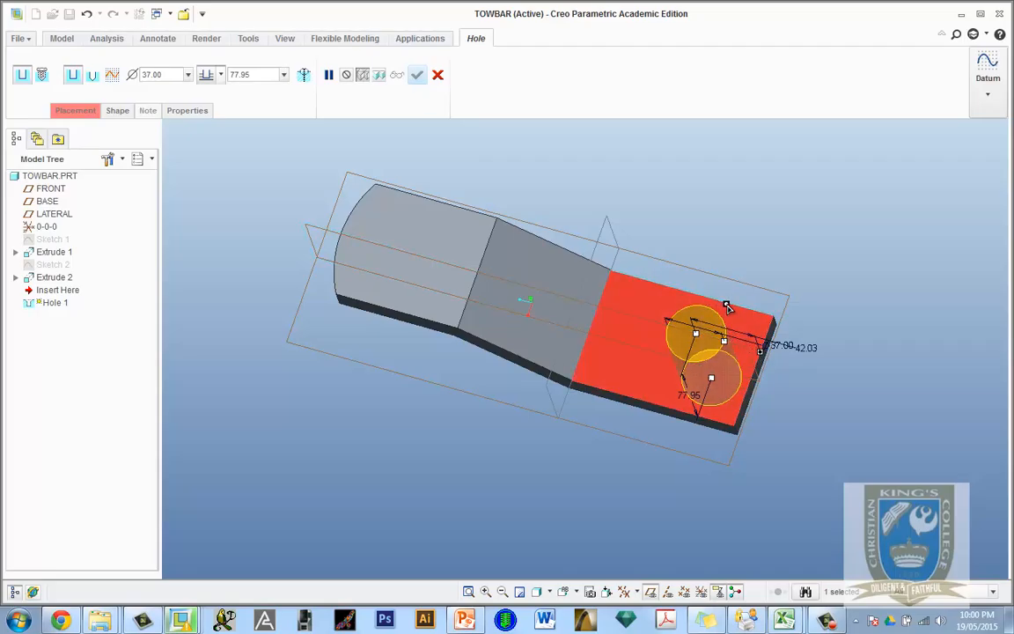
{"action": "left_click_drag", "start_coordinate": [715, 298], "coordinate": [709, 296]}
{"action": "scroll", "coordinate": [678, 357], "scroll_direction": "down", "scroll_amount": 2}
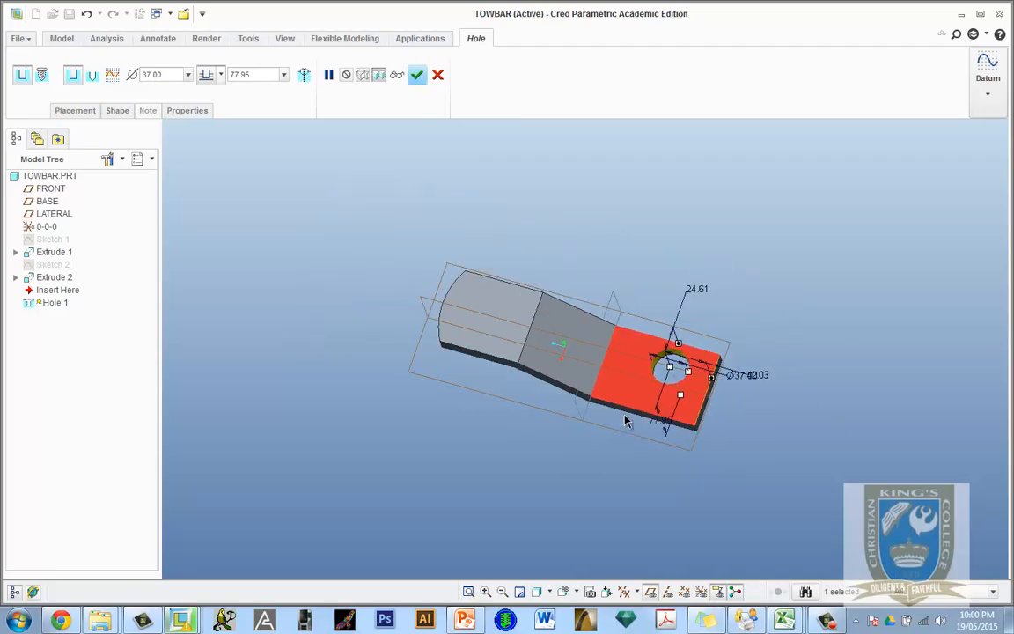
{"action": "scroll", "coordinate": [687, 363], "scroll_direction": "up", "scroll_amount": 5}
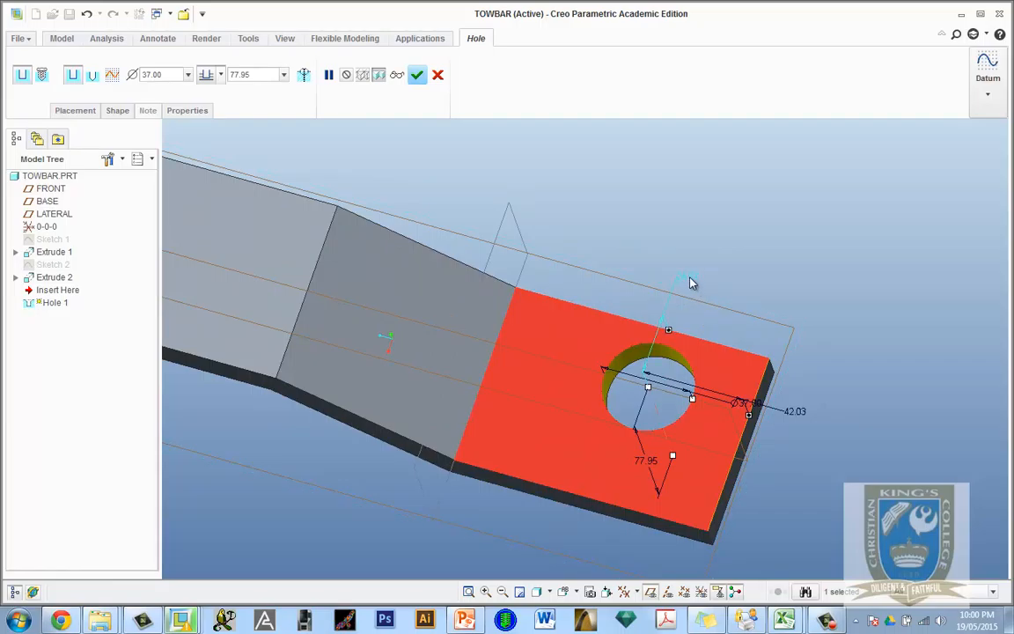
Set the hole's offset from the long side edge to 37.5 and its diameter to 16.
{"action": "double_click", "coordinate": [692, 282]}
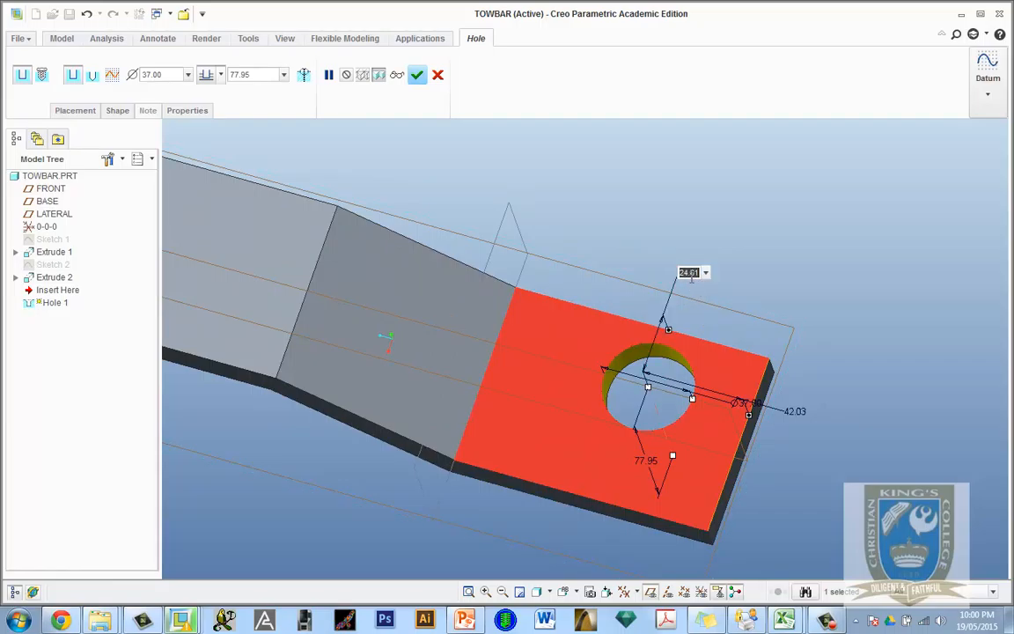
{"action": "type", "text": "75"}
{"action": "key", "text": "Return"}
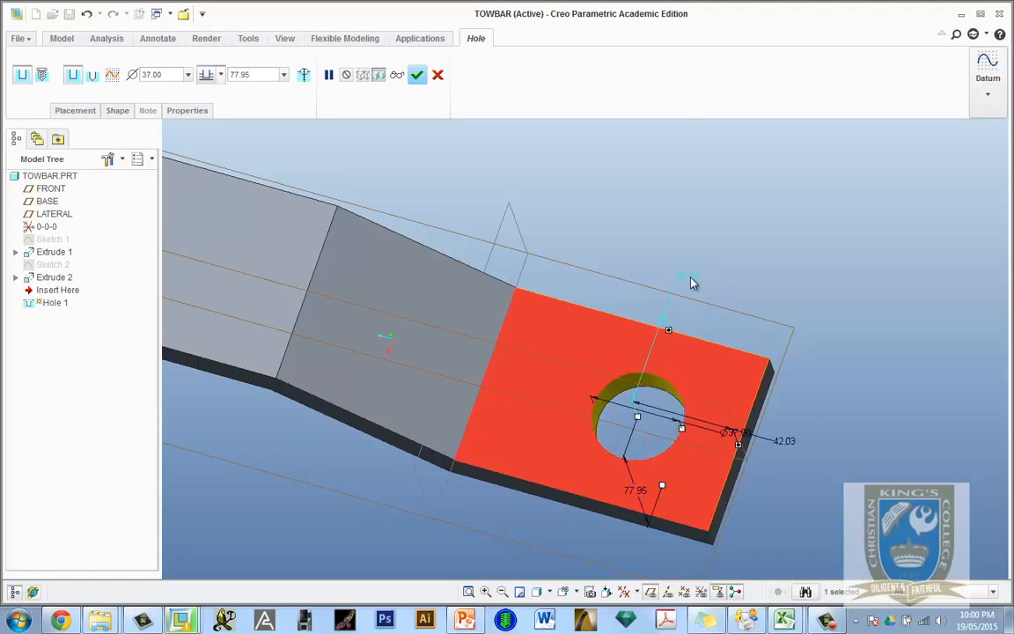
{"action": "double_click", "coordinate": [731, 433]}
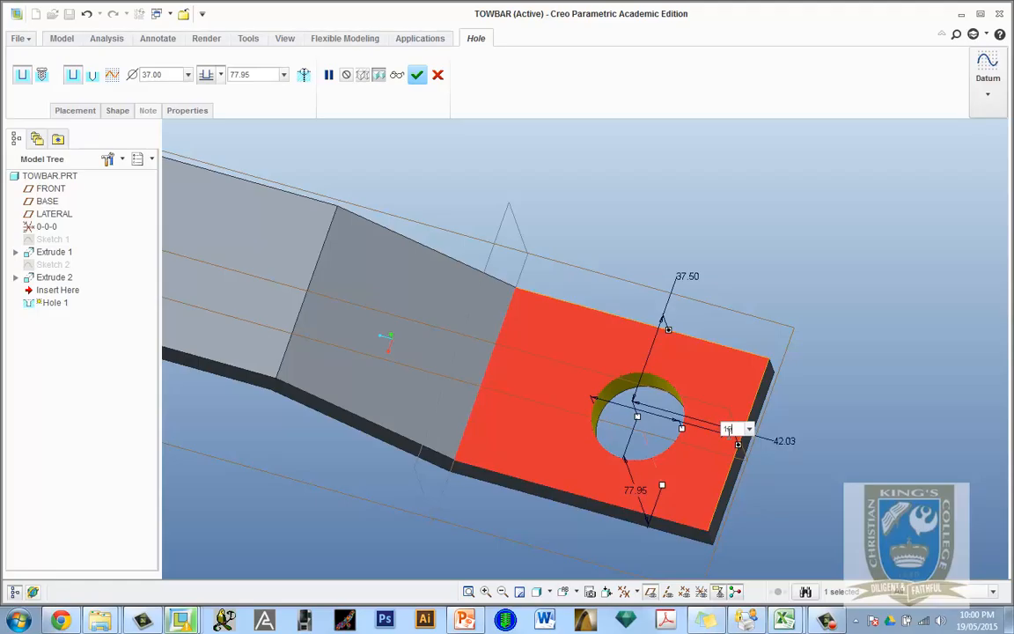
{"action": "key", "text": "Return"}
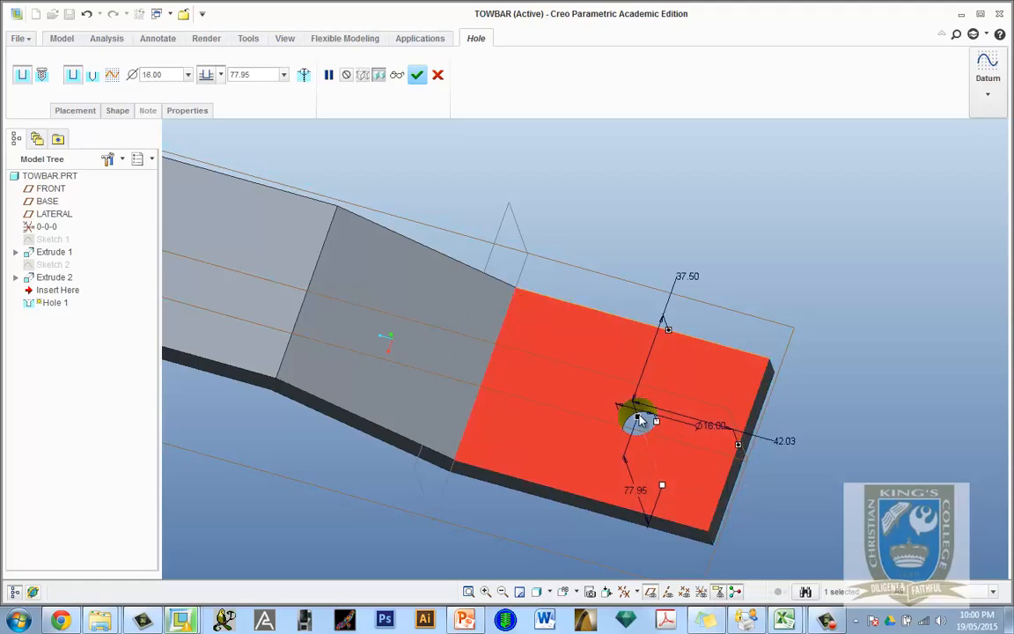
Consult the classwork drawing in PowerPoint, and finish the hole in Creo with an offset of 25 from the tongue's short end.
{"action": "left_click", "coordinate": [474, 620]}
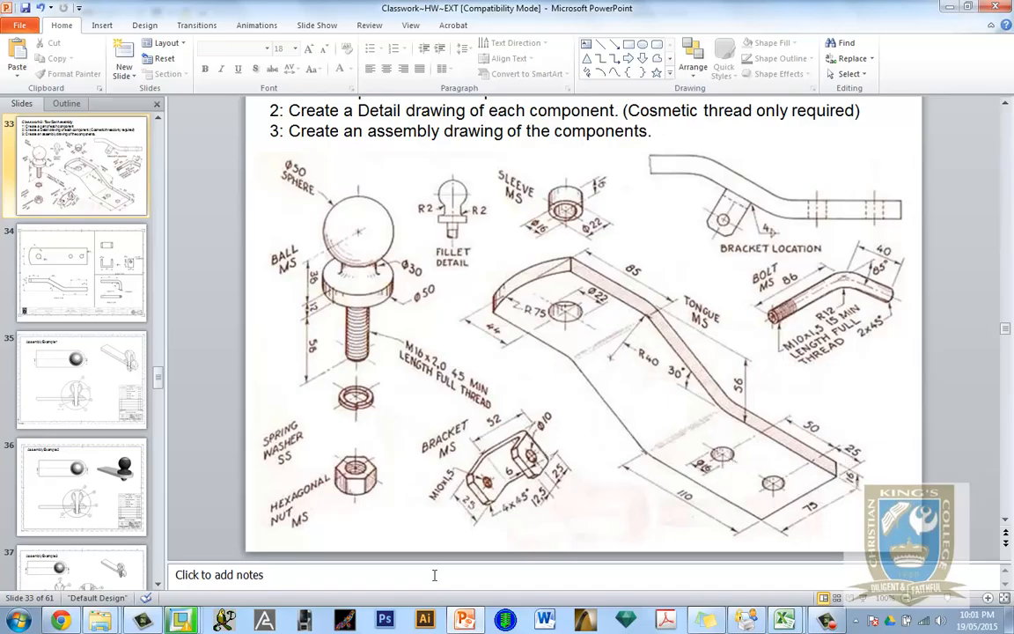
{"action": "left_click", "coordinate": [465, 619]}
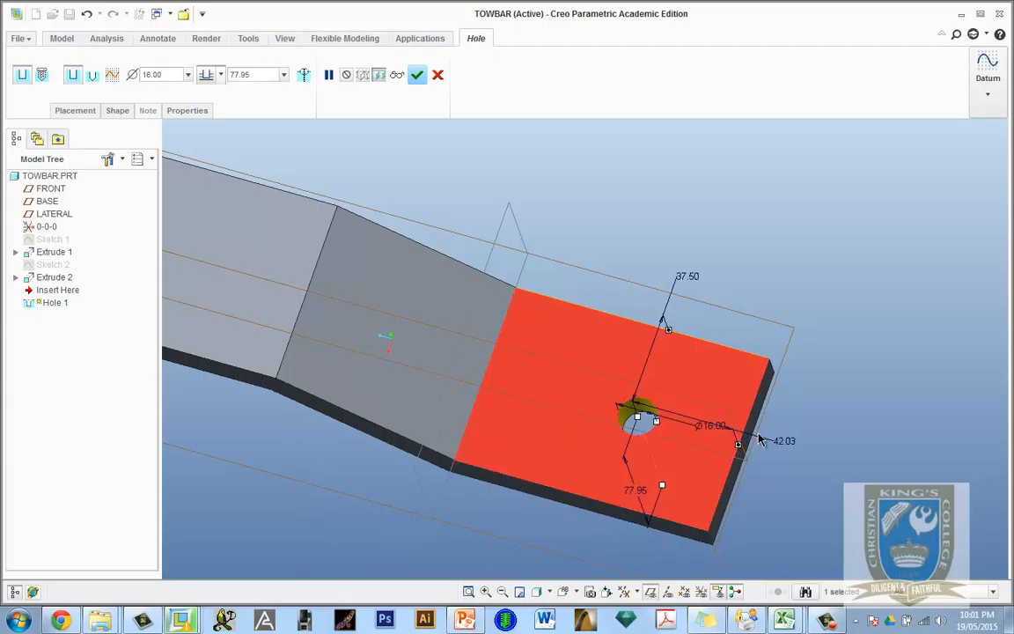
{"action": "double_click", "coordinate": [786, 445]}
{"action": "type", "text": "25"}
{"action": "key", "text": "Return"}
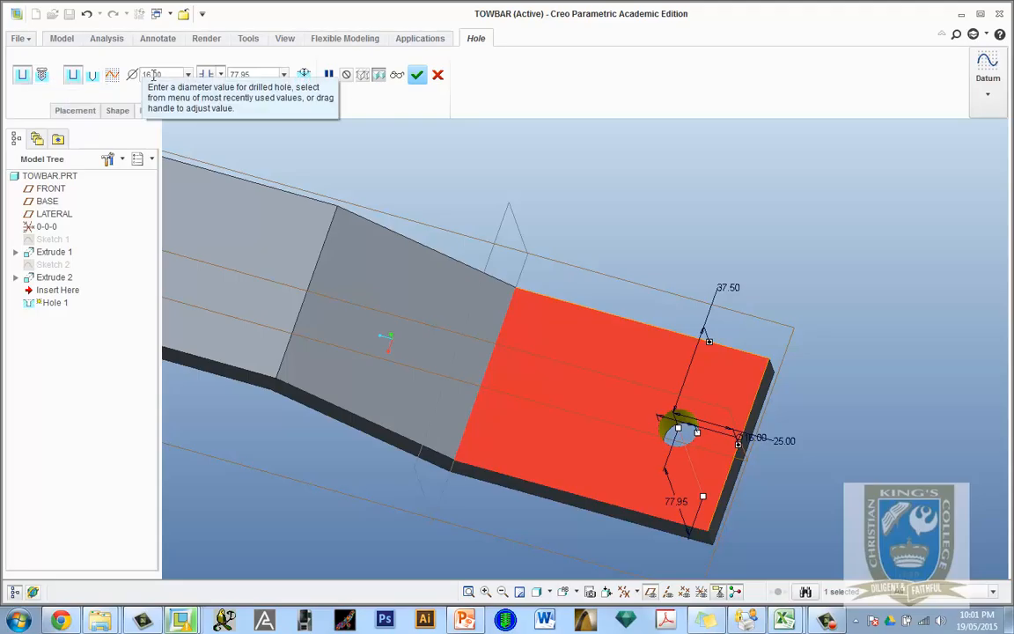
{"action": "left_click", "coordinate": [417, 77]}
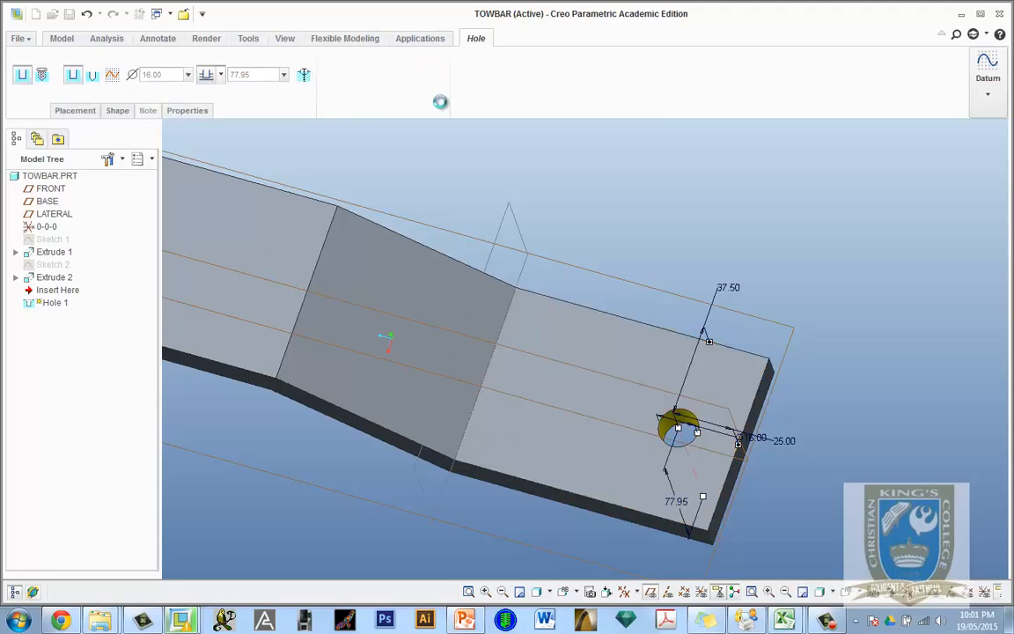
Place a second 16-diameter hole on the lower flat between the bend and the first hole, referenced to the long side and short end.
{"action": "middle_click_drag", "start_coordinate": [727, 220], "coordinate": [614, 357]}
{"action": "left_click", "coordinate": [579, 402]}
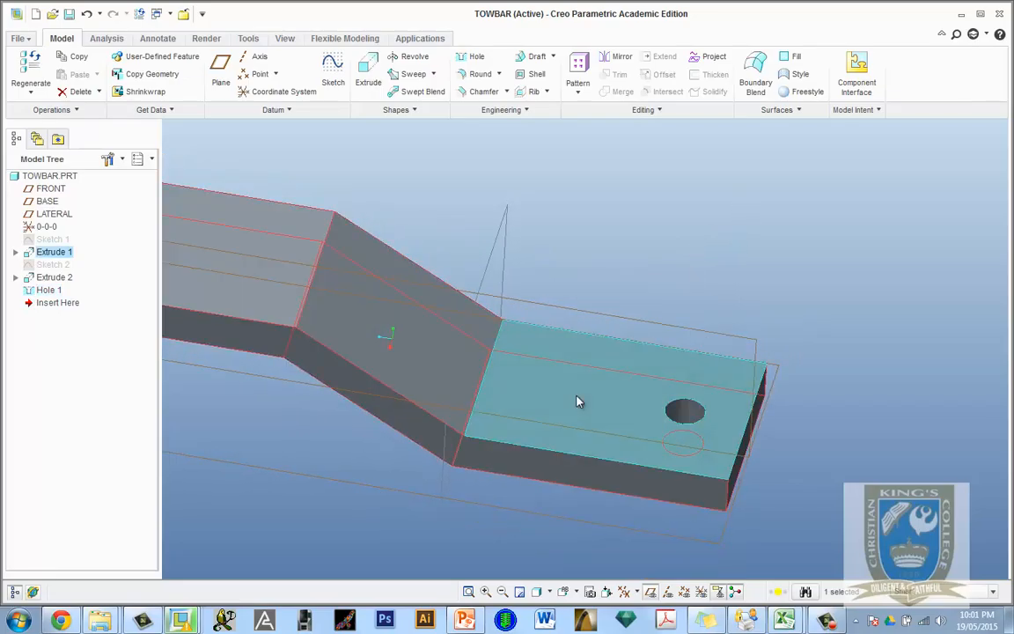
{"action": "left_click", "coordinate": [579, 403]}
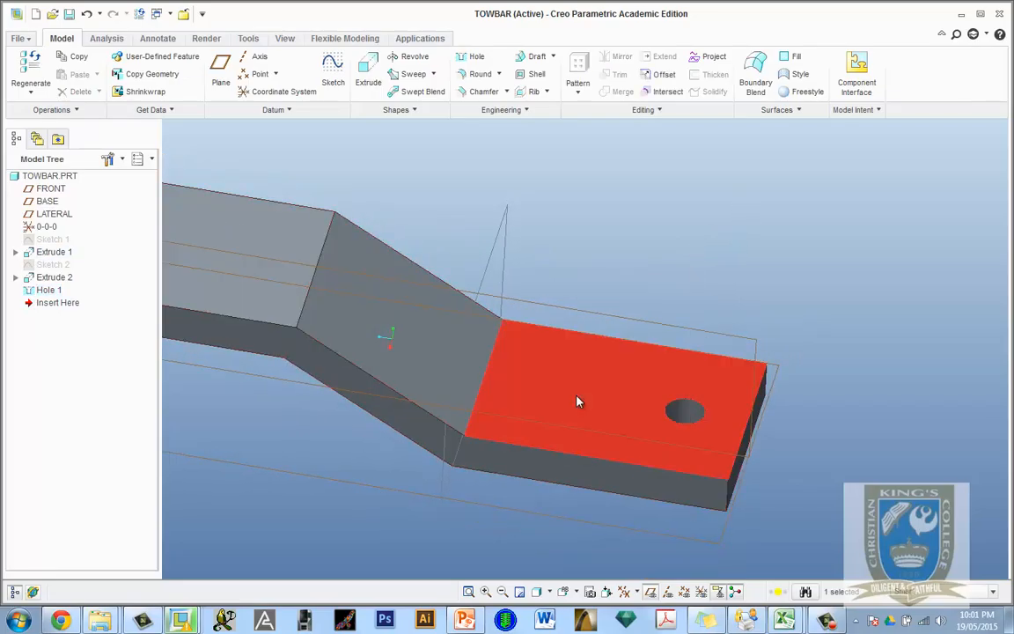
{"action": "left_click", "coordinate": [475, 58]}
{"action": "left_click_drag", "start_coordinate": [599, 372], "coordinate": [599, 336]}
{"action": "left_click_drag", "start_coordinate": [537, 379], "coordinate": [746, 425]}
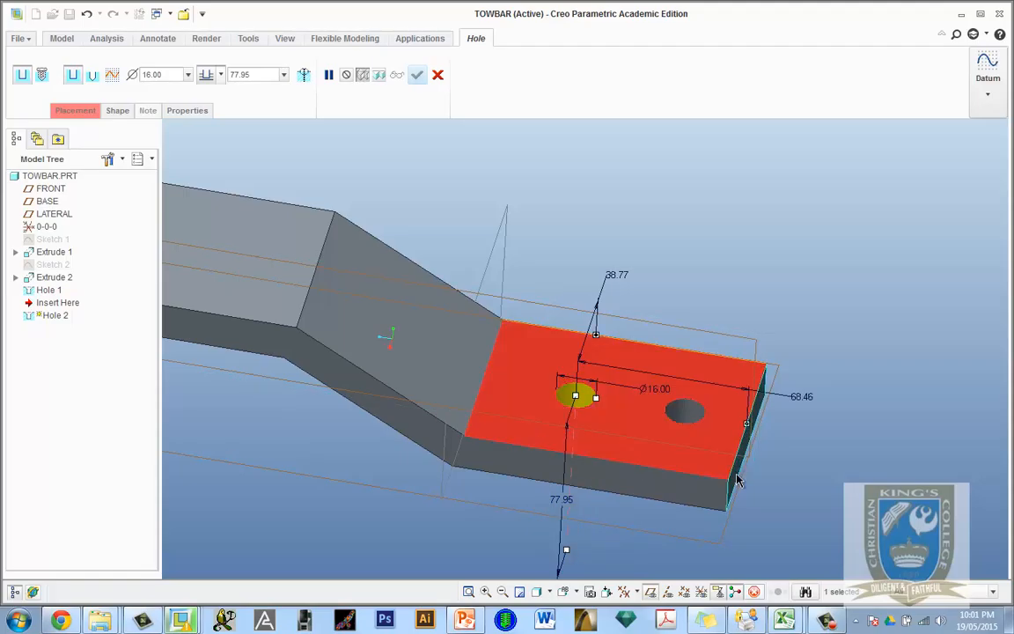
Set the second hole's offsets to 75 from the short end and 75/2 from the long side edge, and accept it.
{"action": "double_click", "coordinate": [801, 397]}
{"action": "type", "text": "75"}
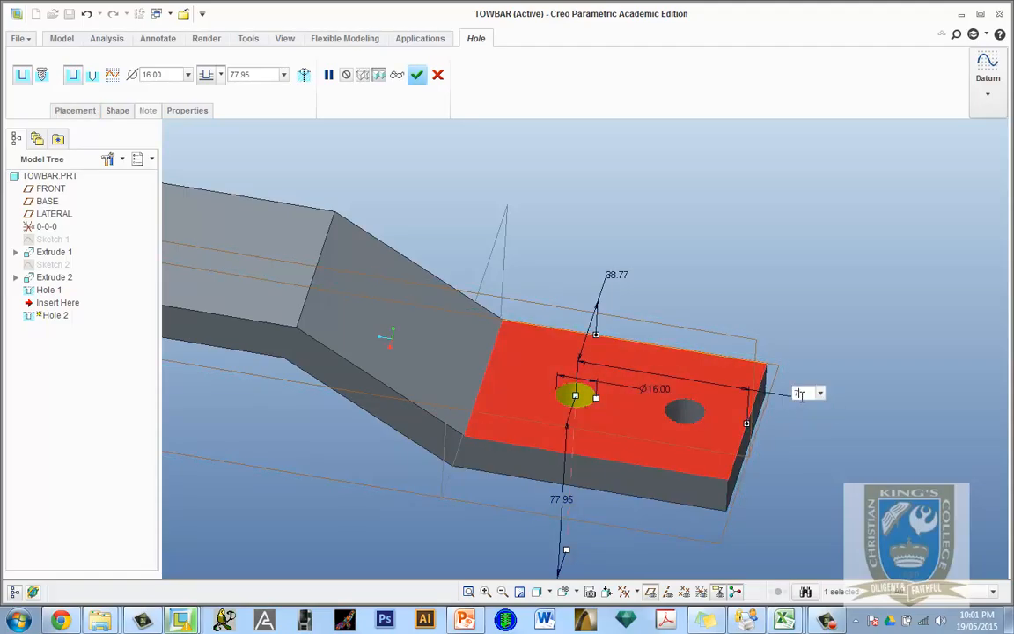
{"action": "key", "text": "Return"}
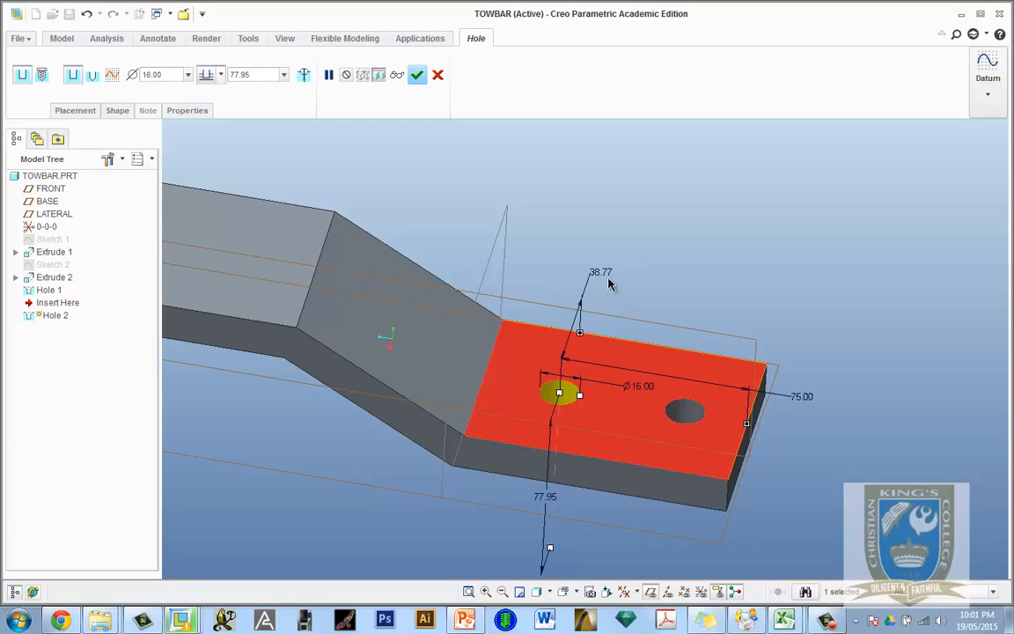
{"action": "double_click", "coordinate": [601, 272]}
{"action": "type", "text": "75/2"}
{"action": "key", "text": "Return"}
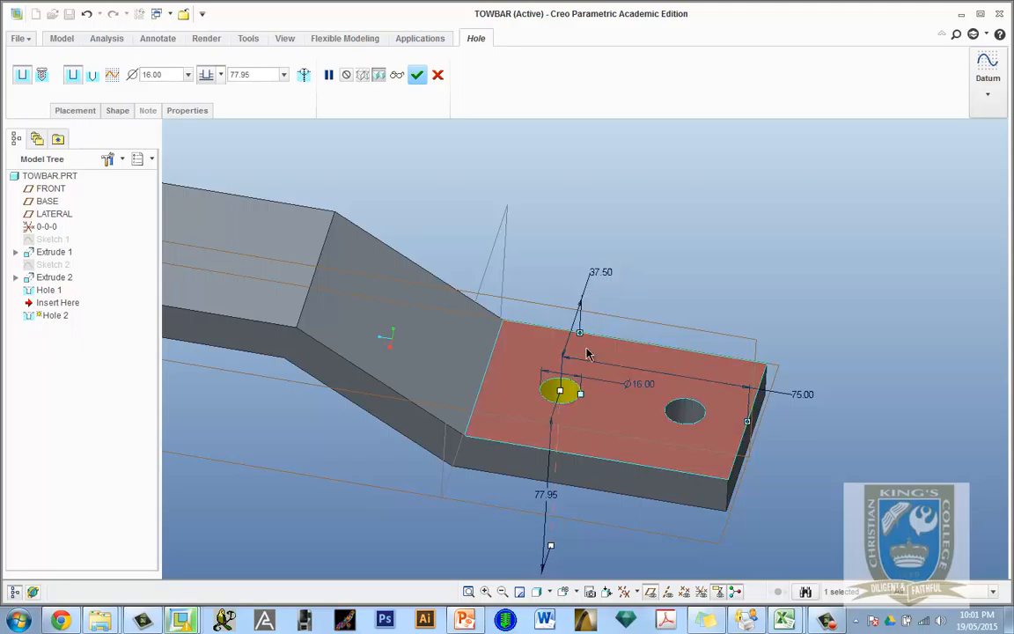
{"action": "left_click", "coordinate": [417, 74]}
{"action": "middle_click_drag", "start_coordinate": [821, 245], "coordinate": [847, 240]}
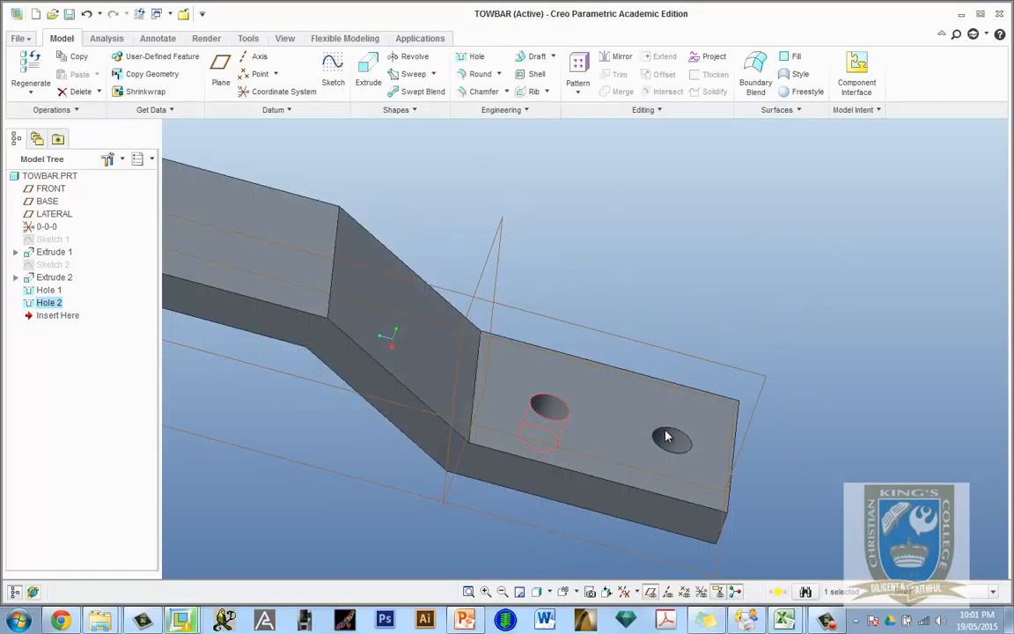
{"action": "scroll", "coordinate": [732, 420], "scroll_direction": "up", "scroll_amount": 2}
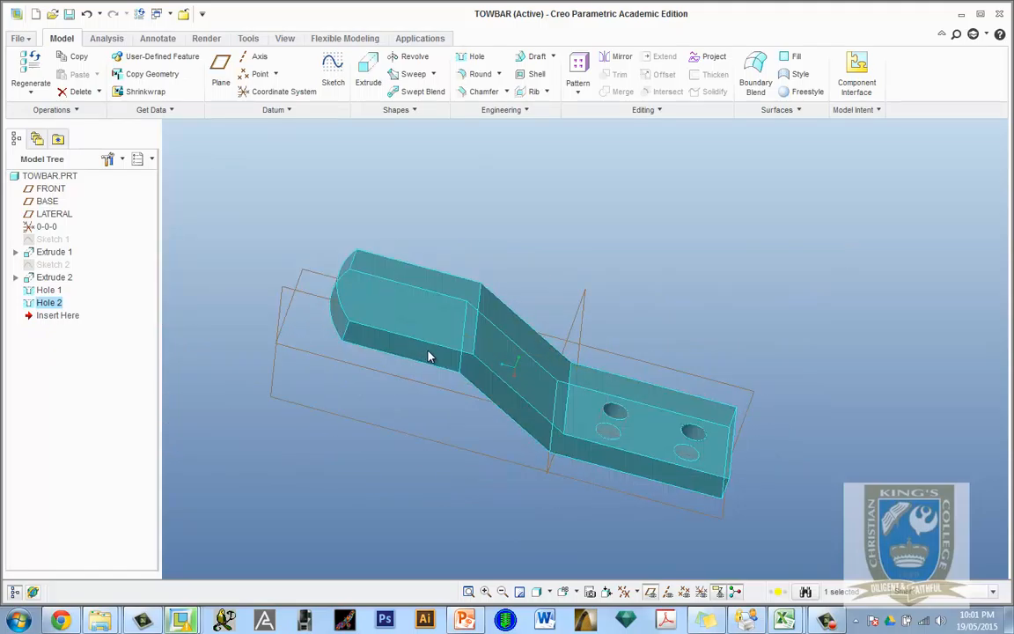